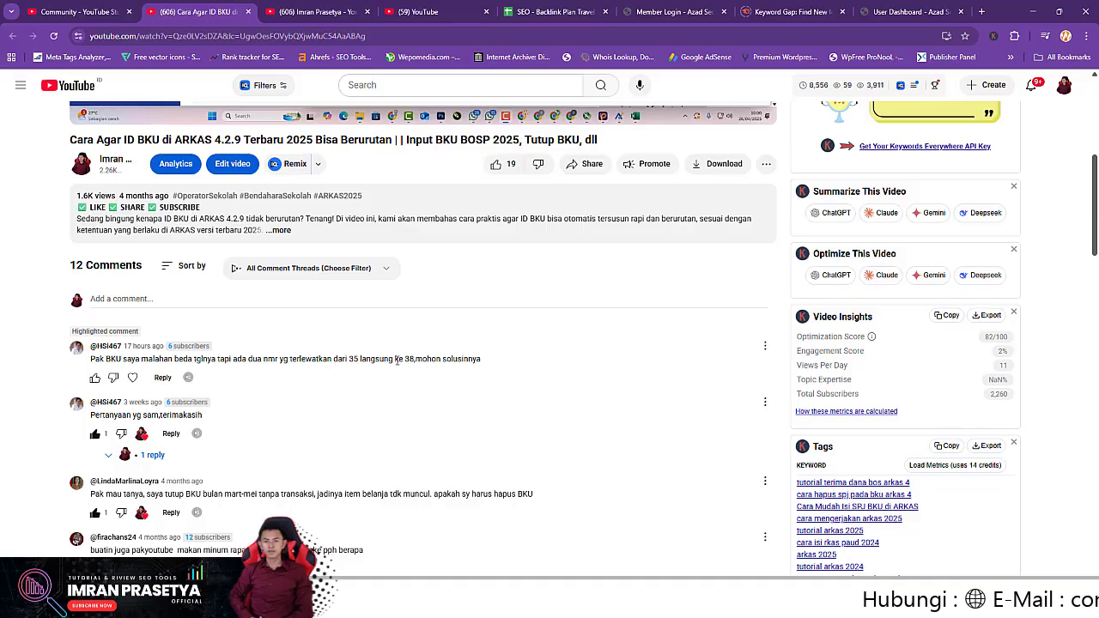
Highlight '35' in the viewer comment about BKU IDs jumping from 35 to 38
{"action": "double_click", "coordinate": [352, 359]}
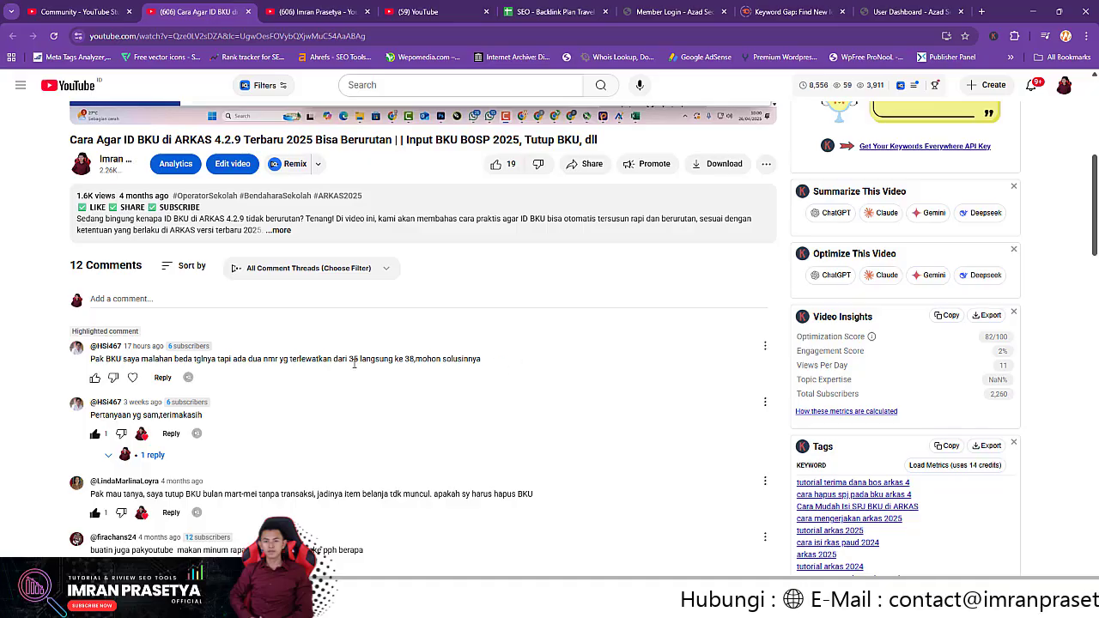
{"action": "left_click", "coordinate": [724, 453]}
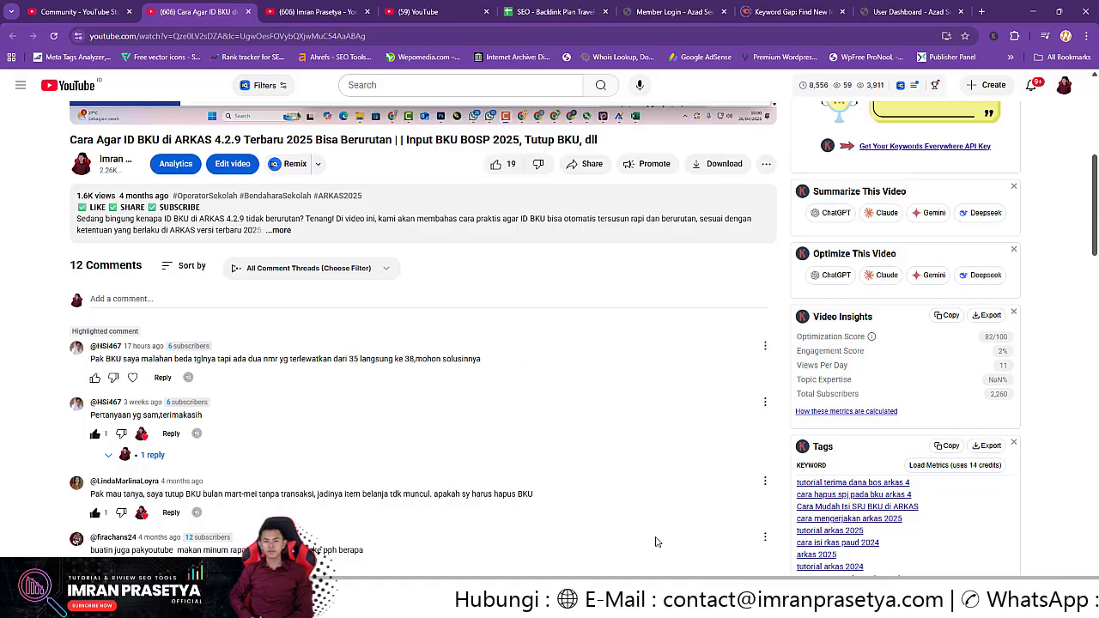
Bring ARKAS forward and review the August 2025 BKU ledger under Penatausahaan
{"action": "mouse_move", "coordinate": [567, 604]}
{"action": "left_click", "coordinate": [562, 536]}
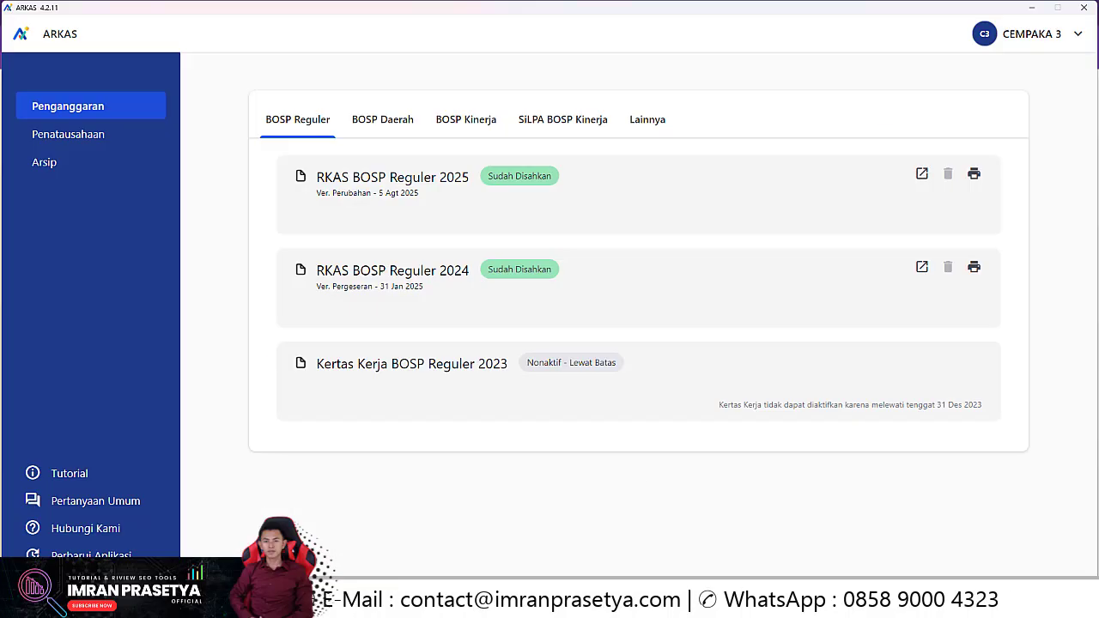
{"action": "left_click", "coordinate": [82, 135]}
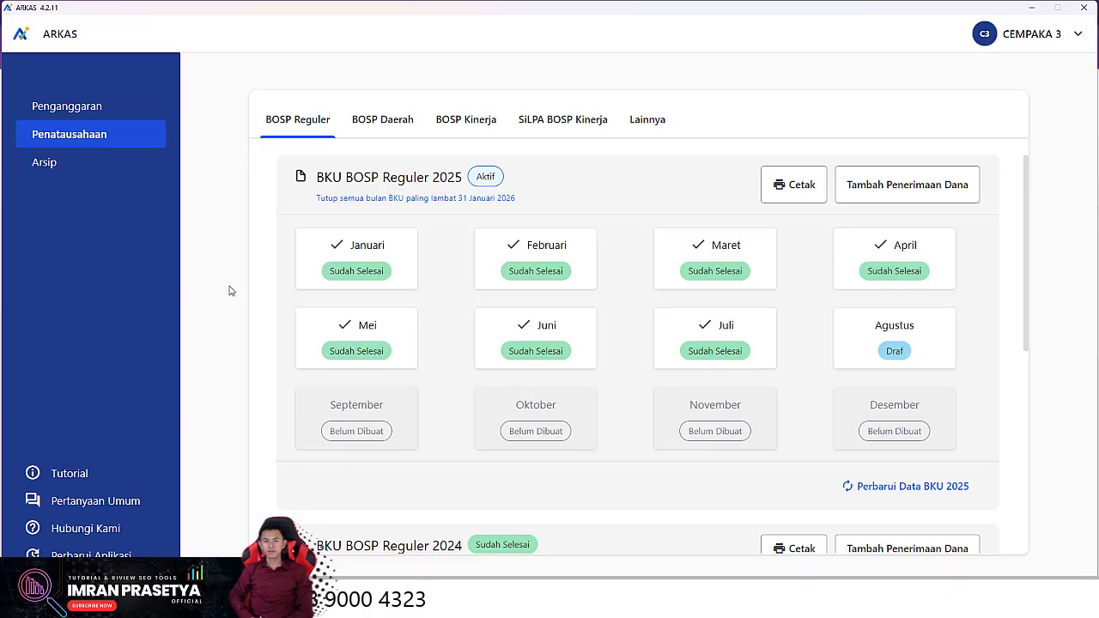
{"action": "left_click", "coordinate": [913, 335]}
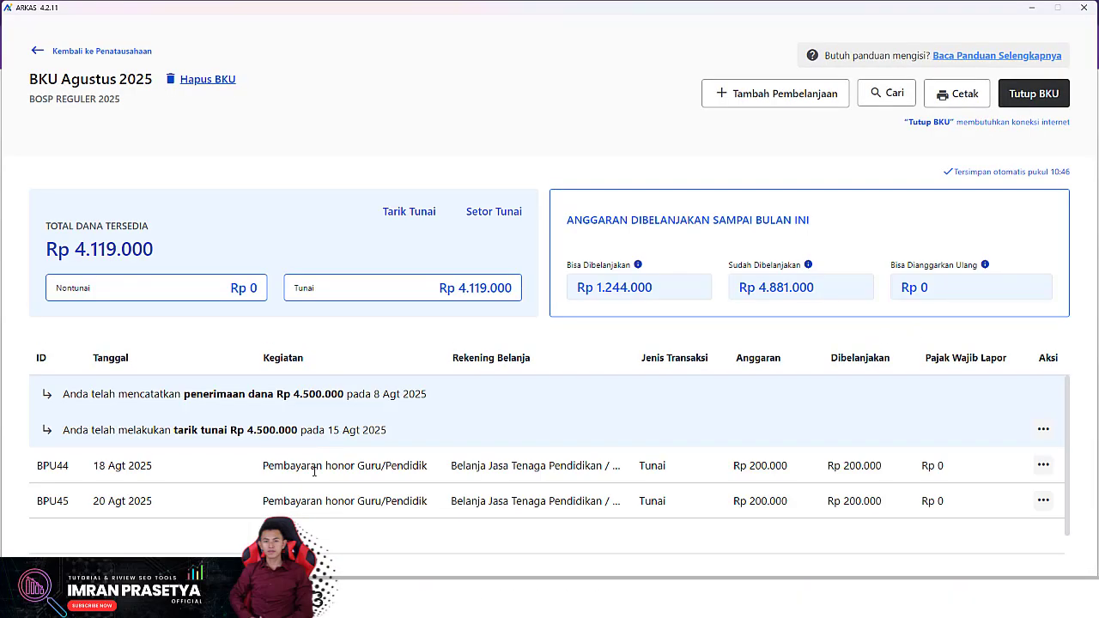
{"action": "scroll", "coordinate": [138, 473], "scroll_direction": "down", "scroll_amount": 1}
{"action": "scroll", "coordinate": [137, 473], "scroll_direction": "up", "scroll_amount": 1}
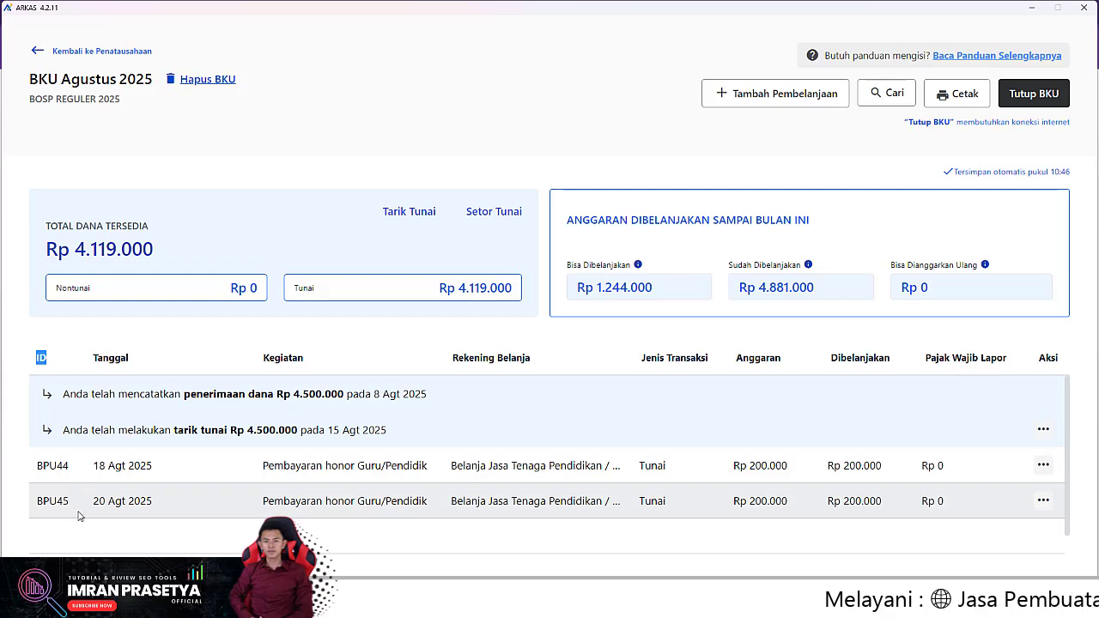
Review the January 2025 BKU ledger, then return to the months overview
{"action": "left_click", "coordinate": [37, 52]}
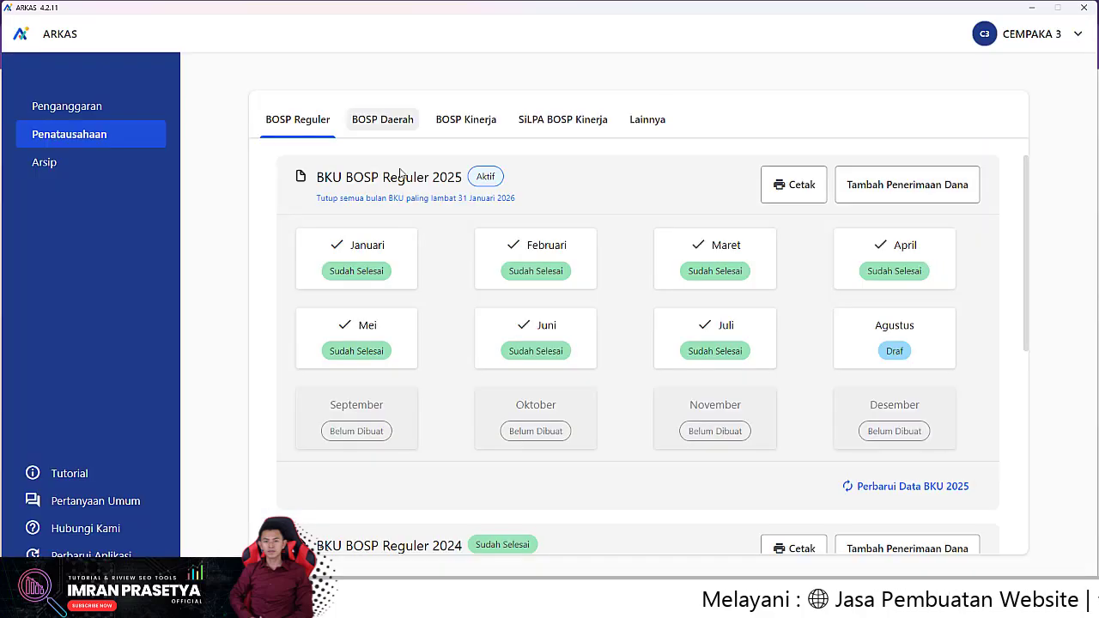
{"action": "left_click", "coordinate": [354, 257]}
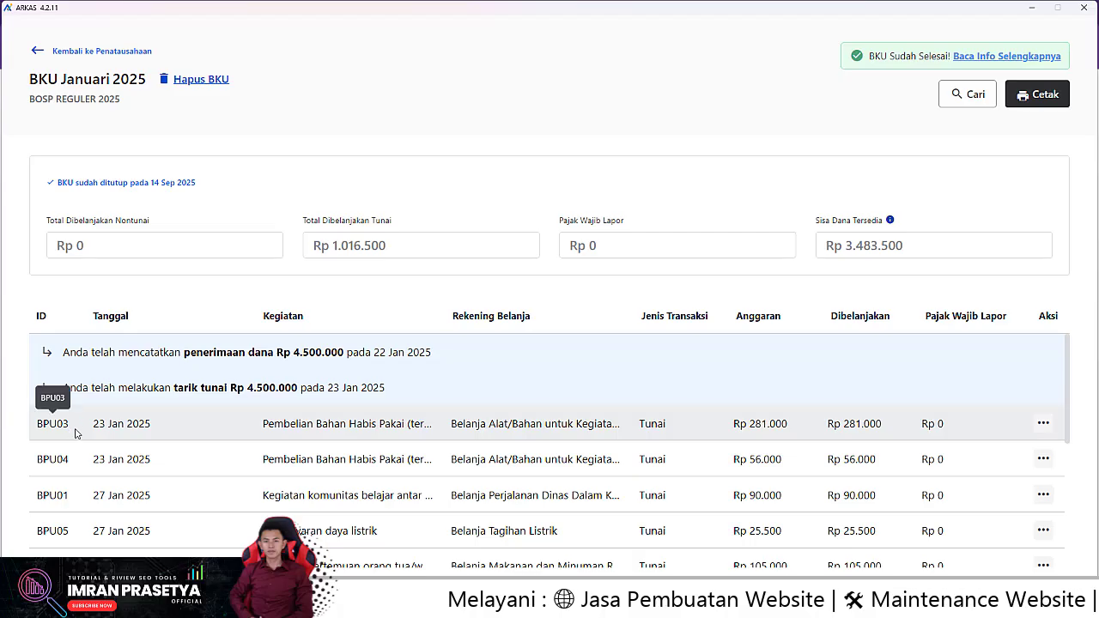
{"action": "scroll", "coordinate": [67, 530], "scroll_direction": "down", "scroll_amount": 1}
{"action": "scroll", "coordinate": [65, 530], "scroll_direction": "up", "scroll_amount": 1}
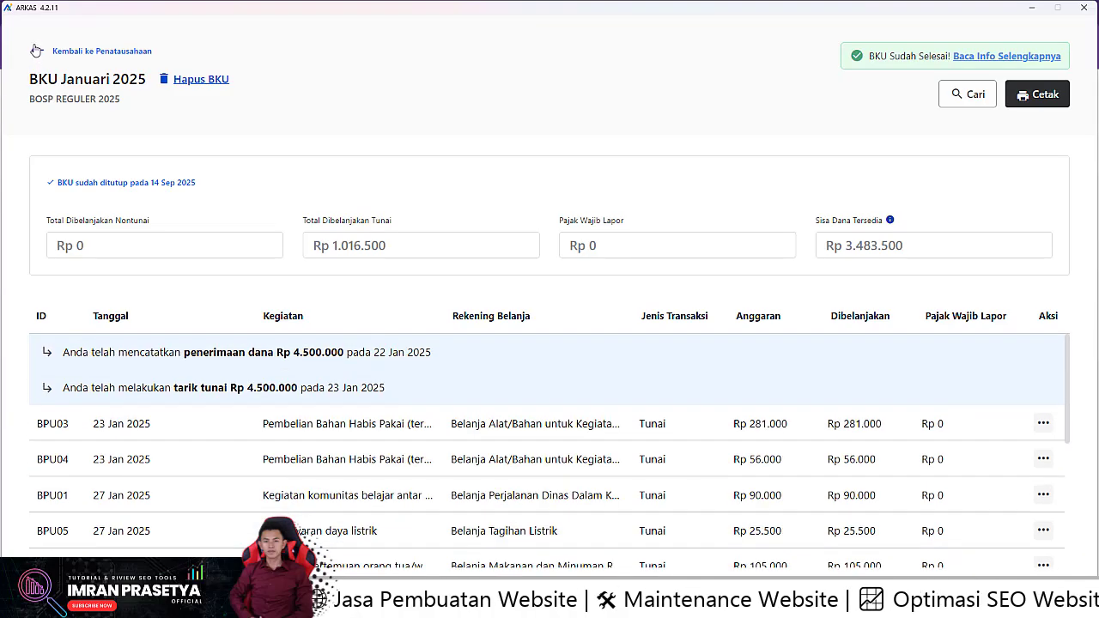
{"action": "left_click", "coordinate": [37, 50]}
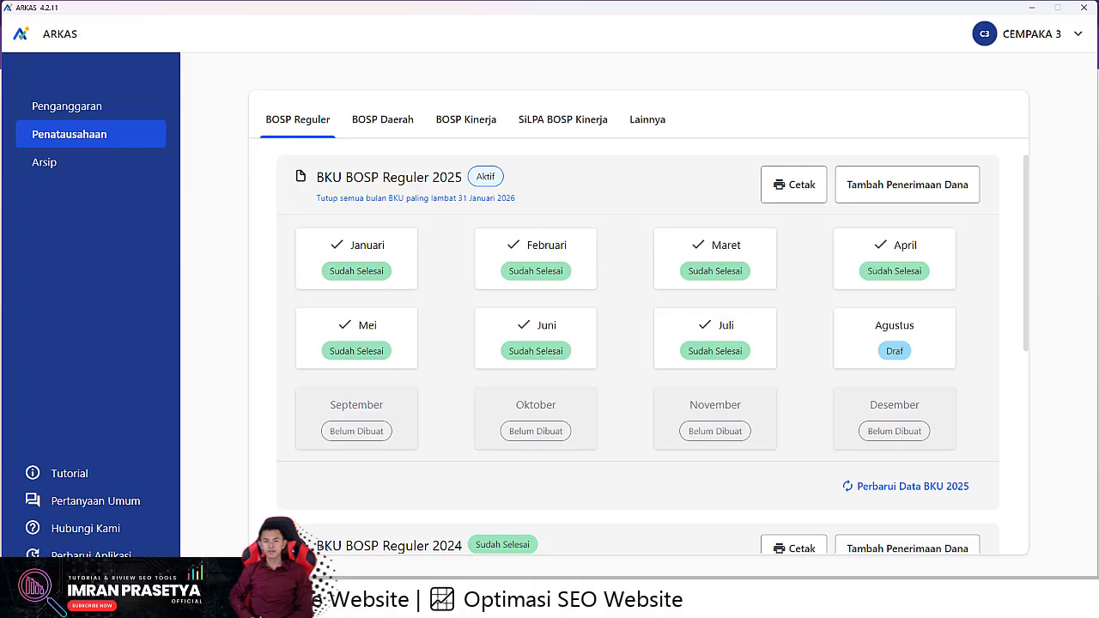
{"action": "left_click", "coordinate": [542, 603]}
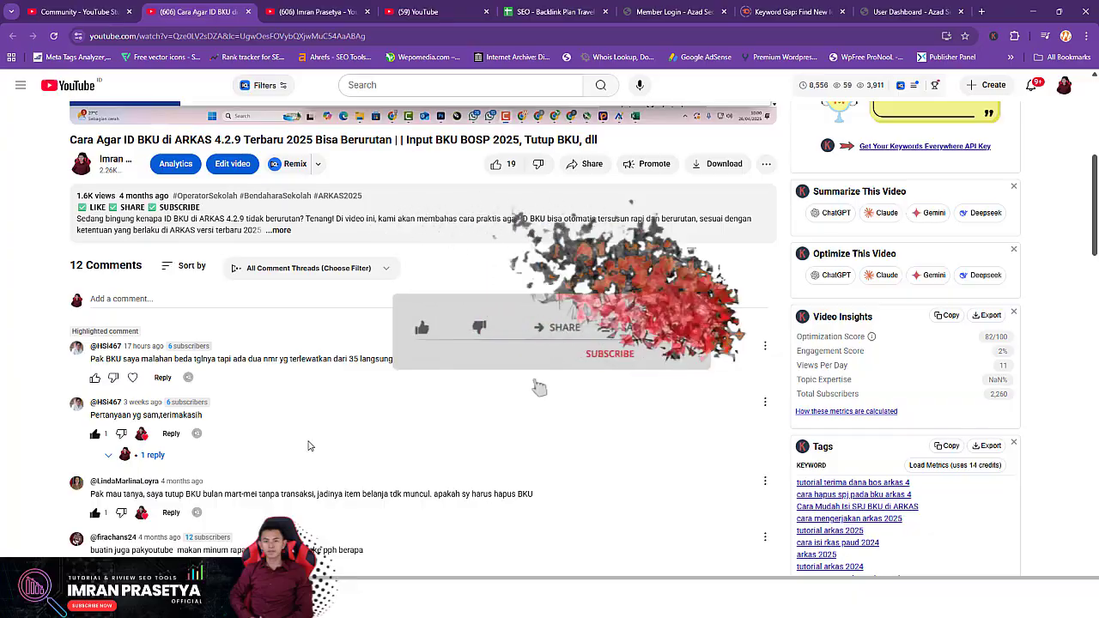
{"action": "left_click", "coordinate": [328, 5]}
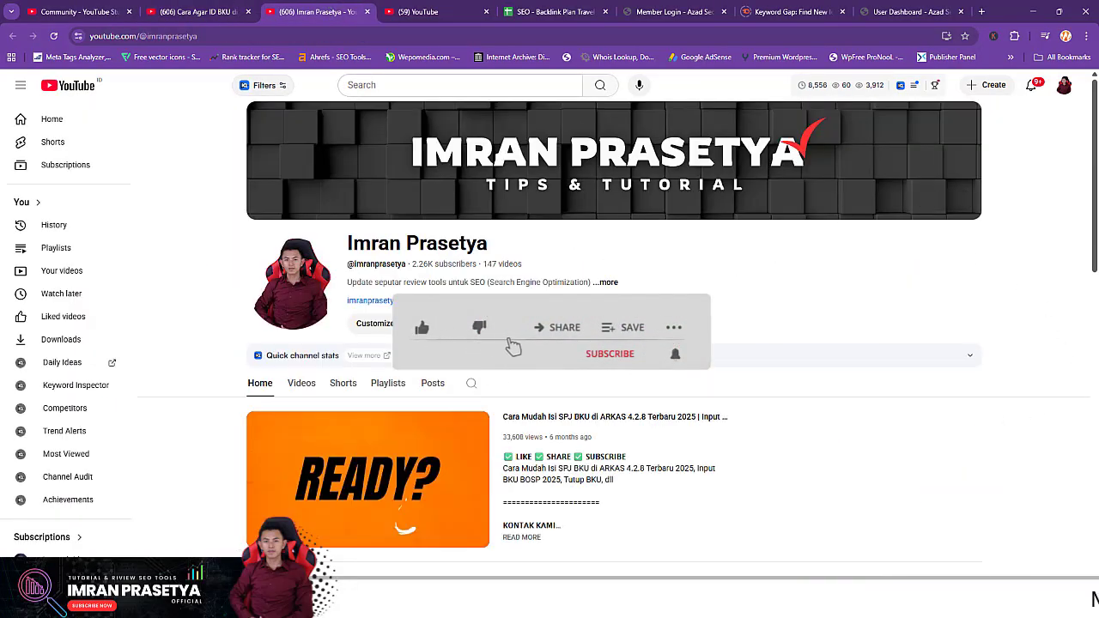
{"action": "left_click_drag", "start_coordinate": [1096, 203], "coordinate": [1088, 154]}
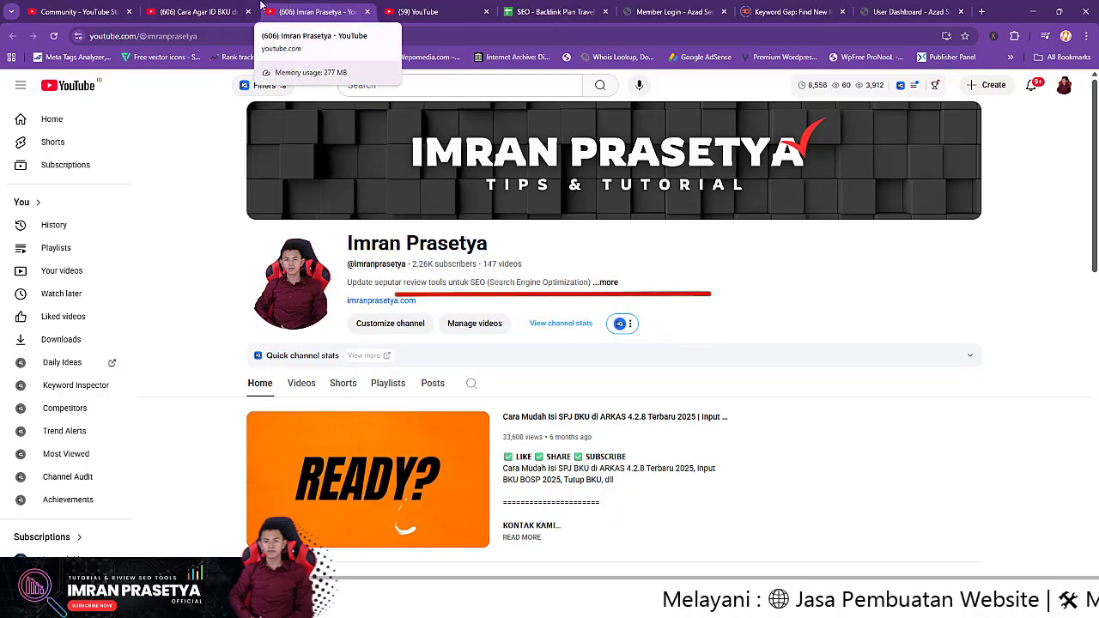
{"action": "left_click", "coordinate": [190, 6]}
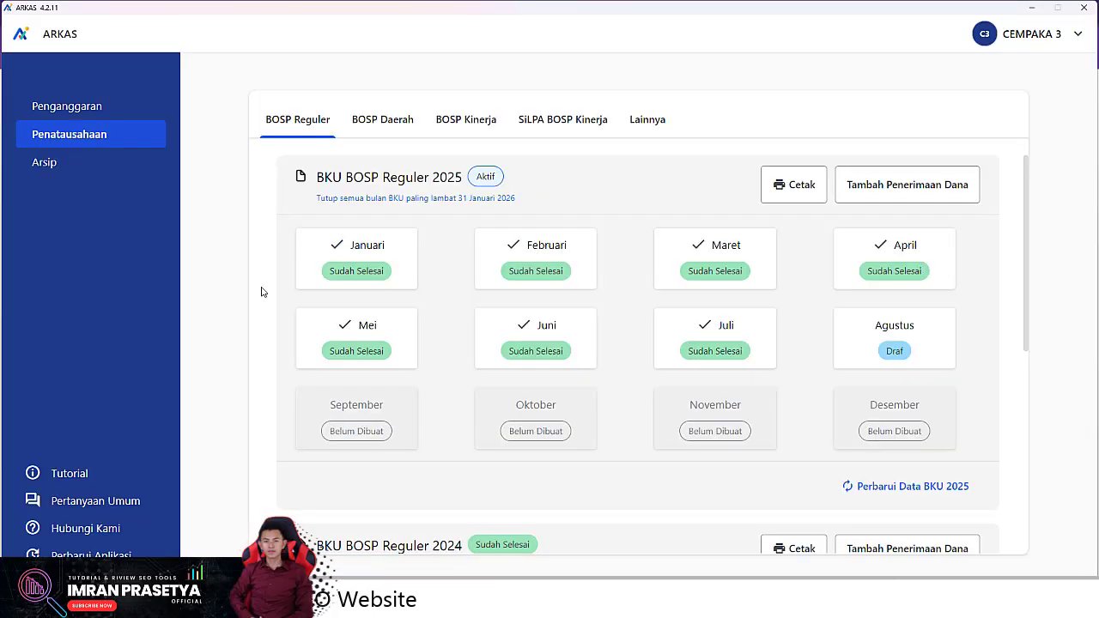
Reopen the Agustus 2025 BKU ledger via Penatausahaan and start a new spending entry
{"action": "left_click", "coordinate": [50, 106]}
{"action": "left_click", "coordinate": [83, 138]}
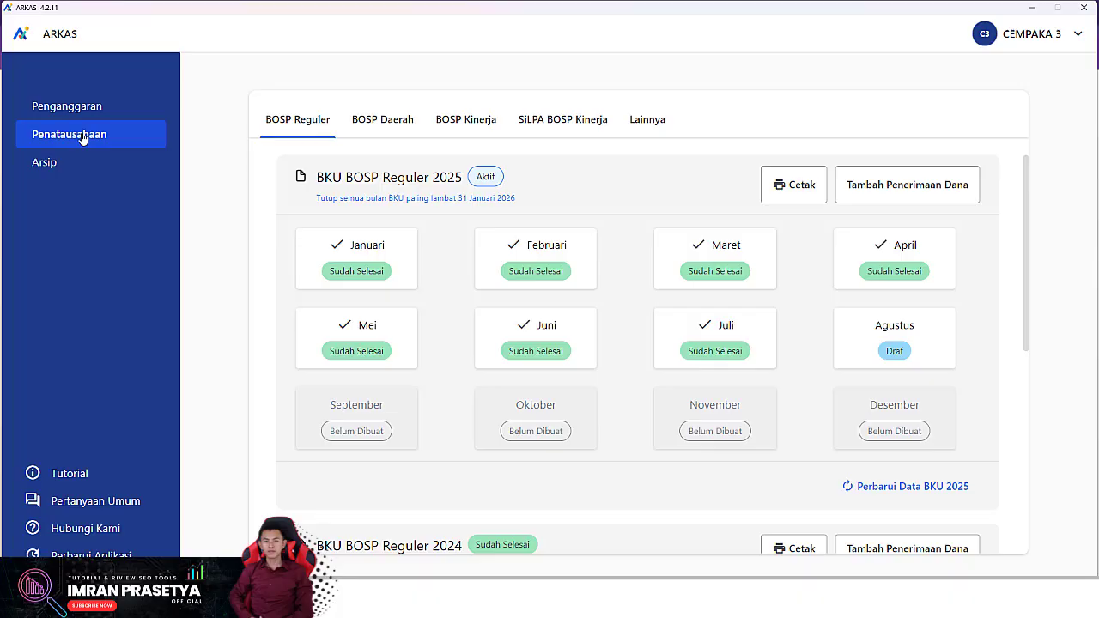
{"action": "left_click", "coordinate": [916, 339]}
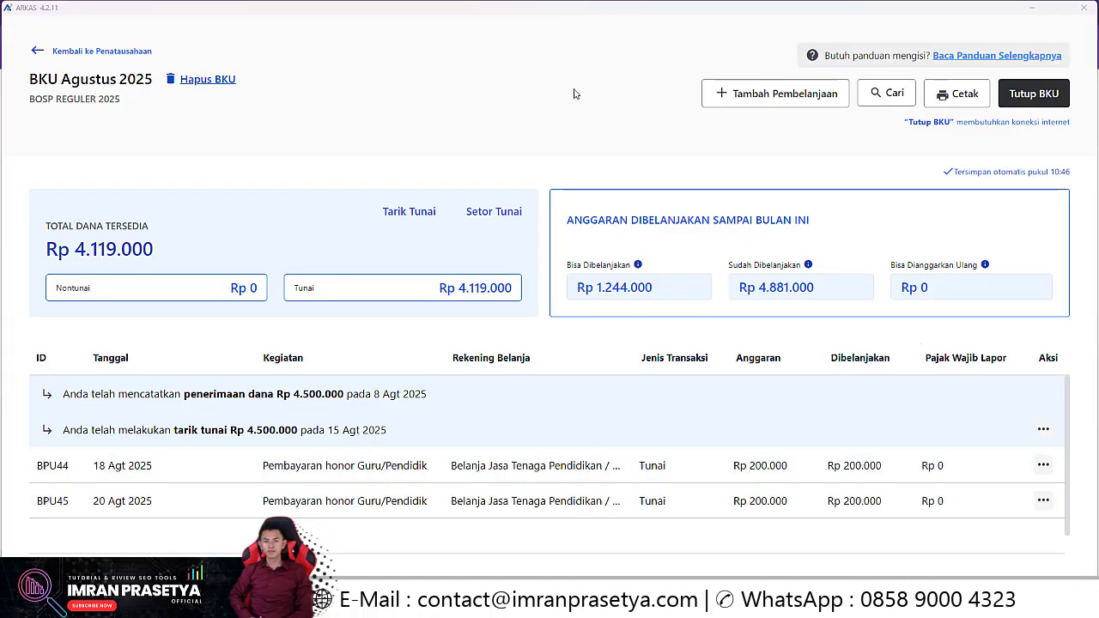
{"action": "left_click", "coordinate": [797, 103]}
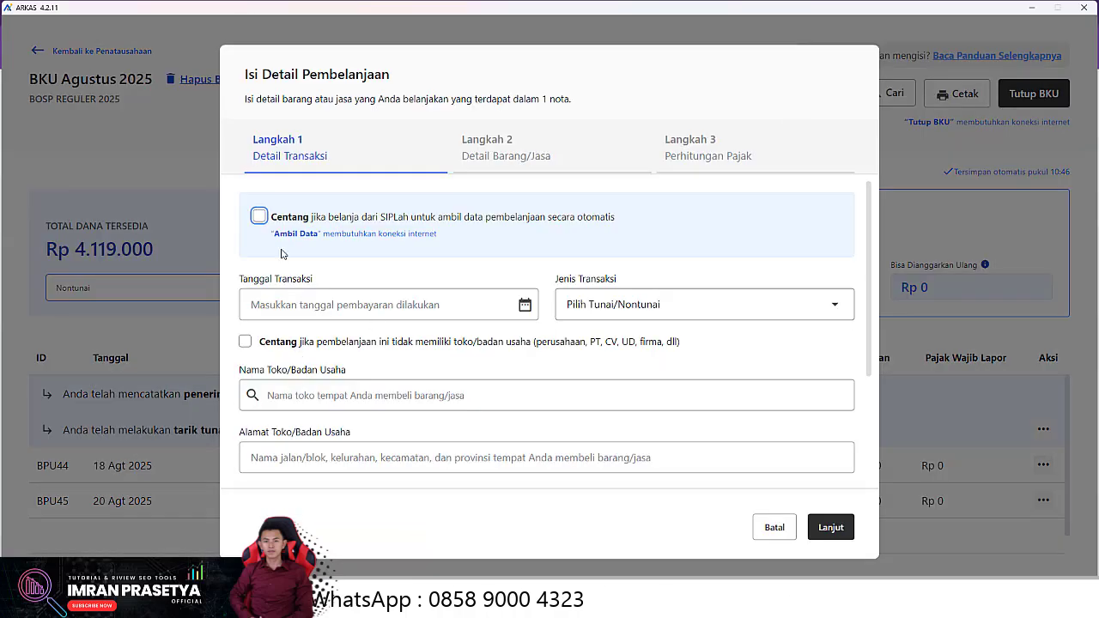
Set the transaction date to 20 August 2025 and the type to Tunai (cash)
{"action": "left_click", "coordinate": [335, 304]}
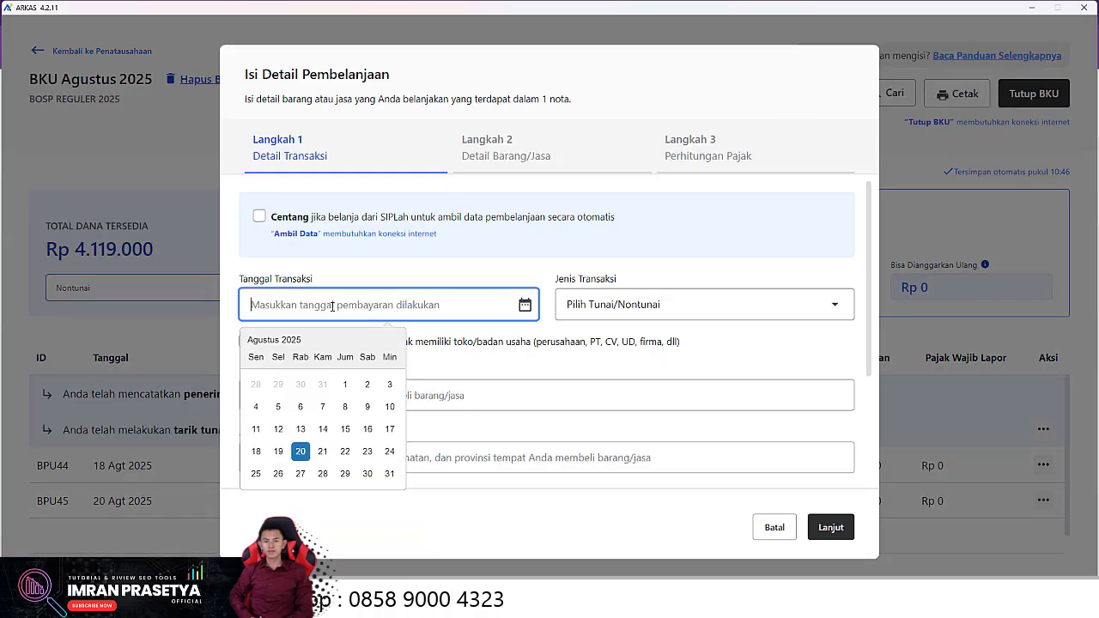
{"action": "left_click", "coordinate": [299, 450]}
{"action": "left_click", "coordinate": [670, 304]}
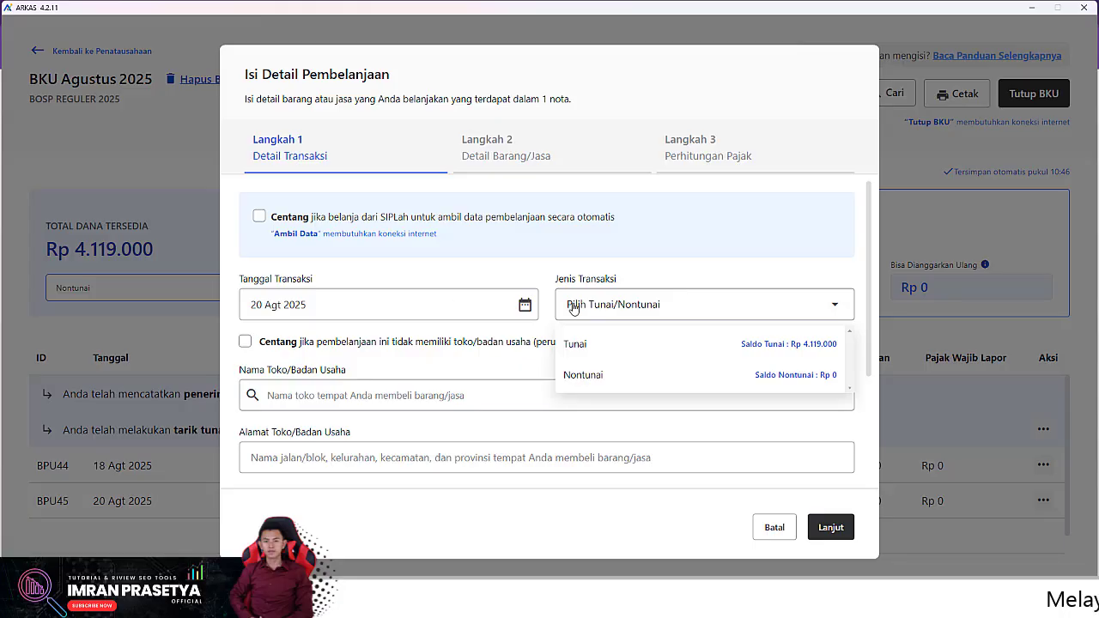
{"action": "left_click", "coordinate": [643, 343]}
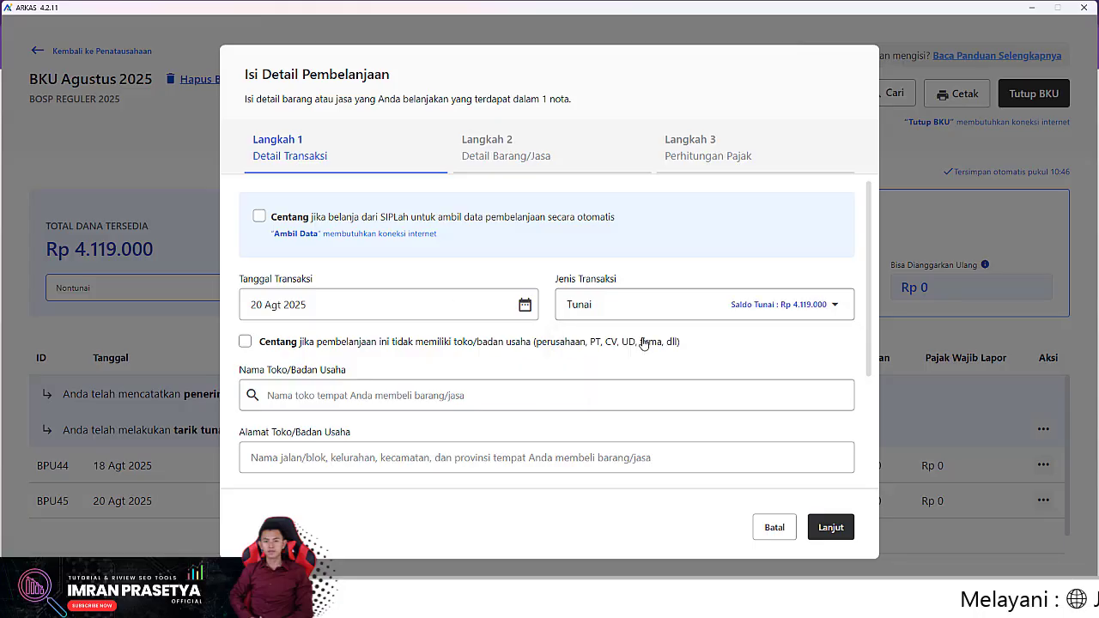
Mark no shop, enter the recipient's name, tick no NPWP, and advance to step 2
{"action": "left_click", "coordinate": [246, 341]}
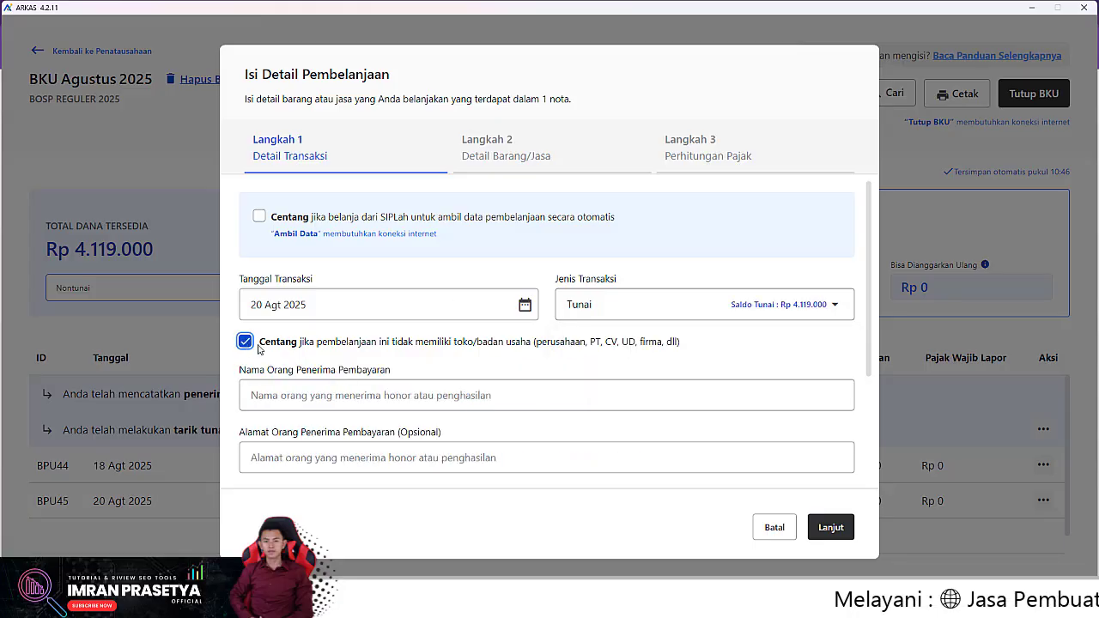
{"action": "left_click", "coordinate": [395, 396]}
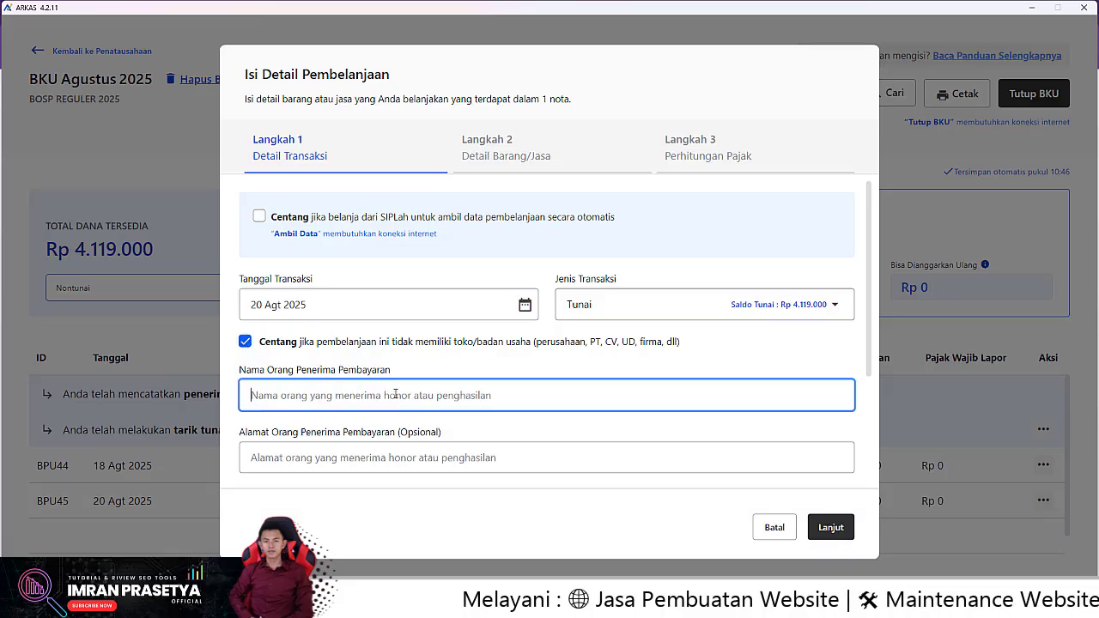
{"action": "type", "text": "EUIS"}
{"action": "scroll", "coordinate": [395, 394], "scroll_direction": "down", "scroll_amount": 2}
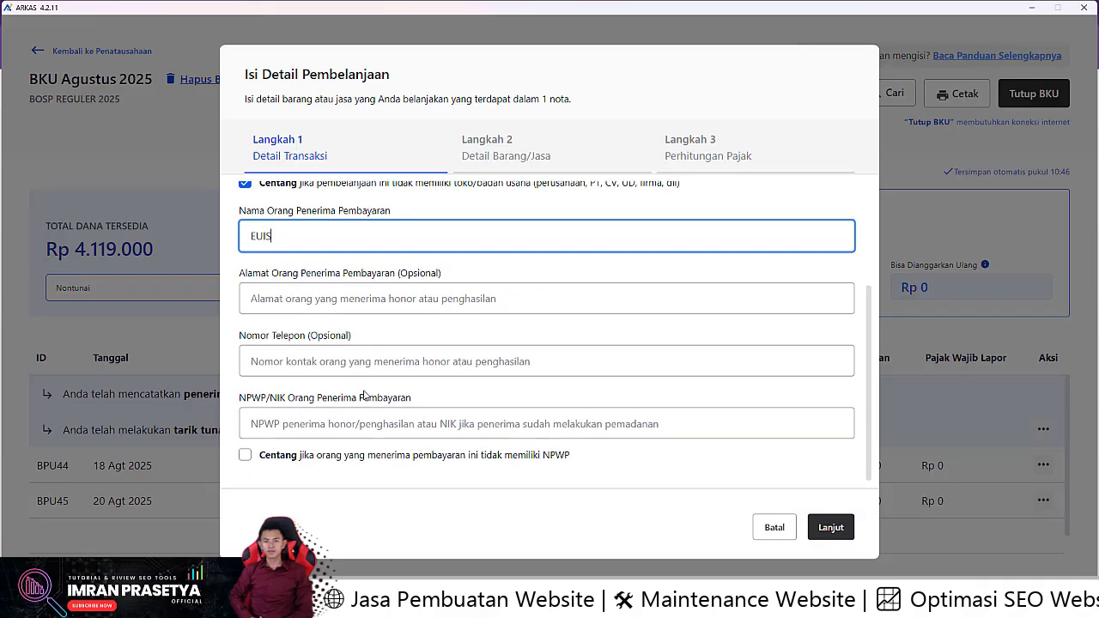
{"action": "left_click", "coordinate": [276, 420]}
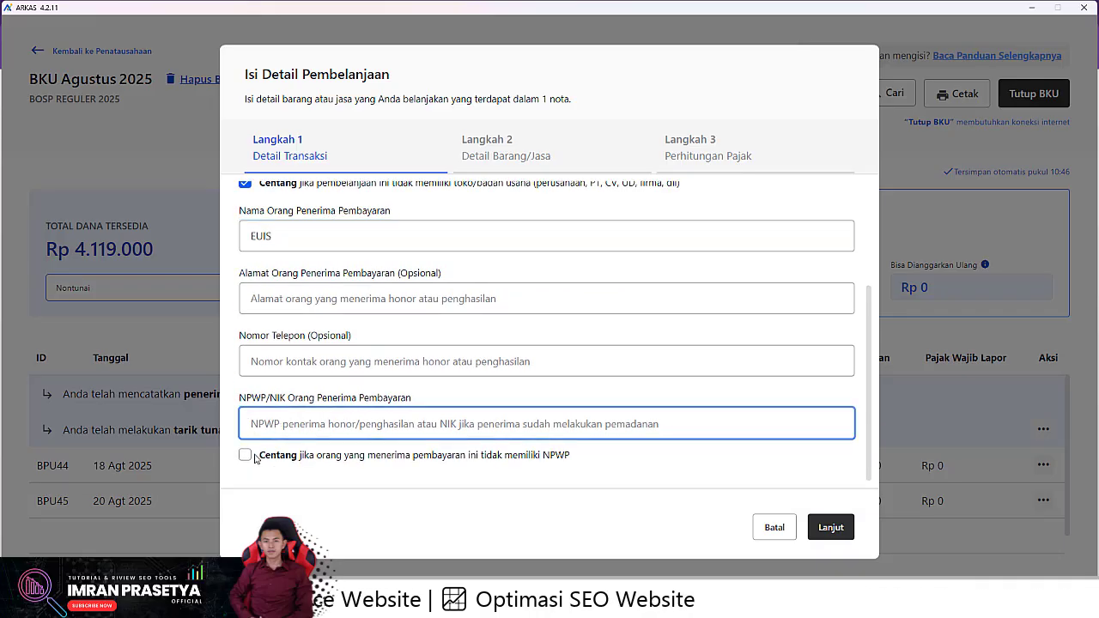
{"action": "left_click", "coordinate": [245, 454]}
{"action": "left_click", "coordinate": [830, 526]}
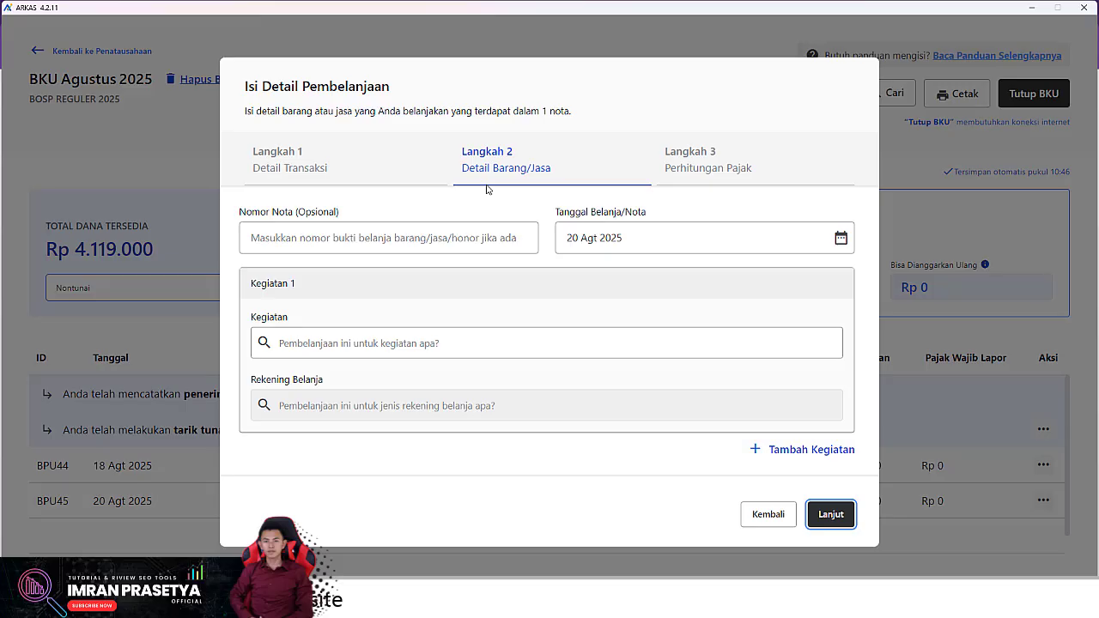
Choose activity Pembayaran honor Guru/Pendidik with account Honorarium Guru, then go back to step 1
{"action": "left_click", "coordinate": [281, 231]}
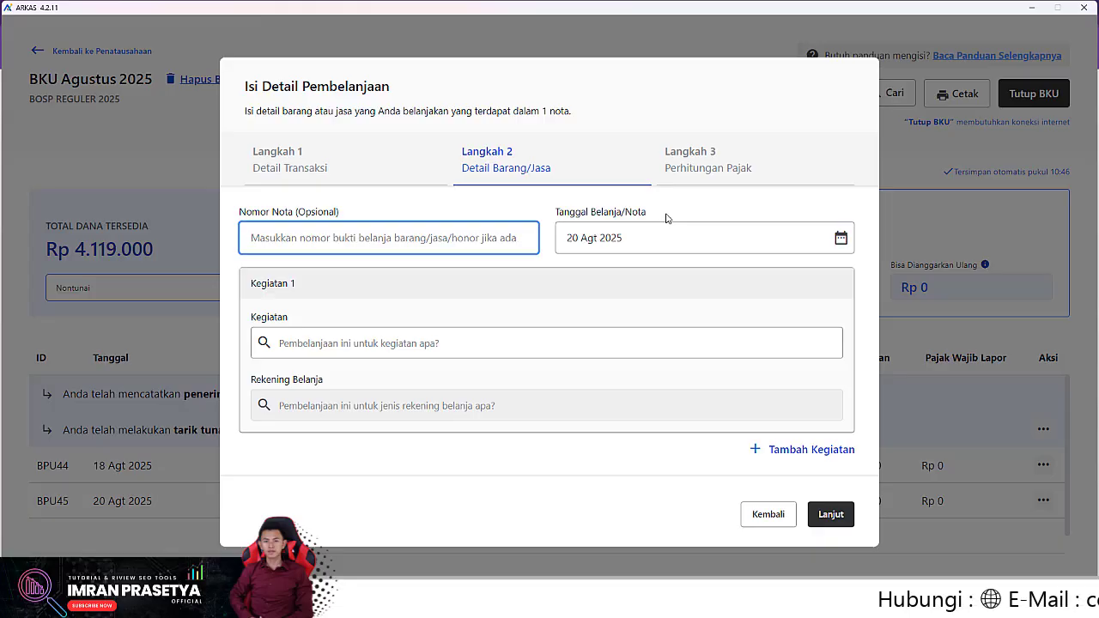
{"action": "left_click", "coordinate": [314, 348]}
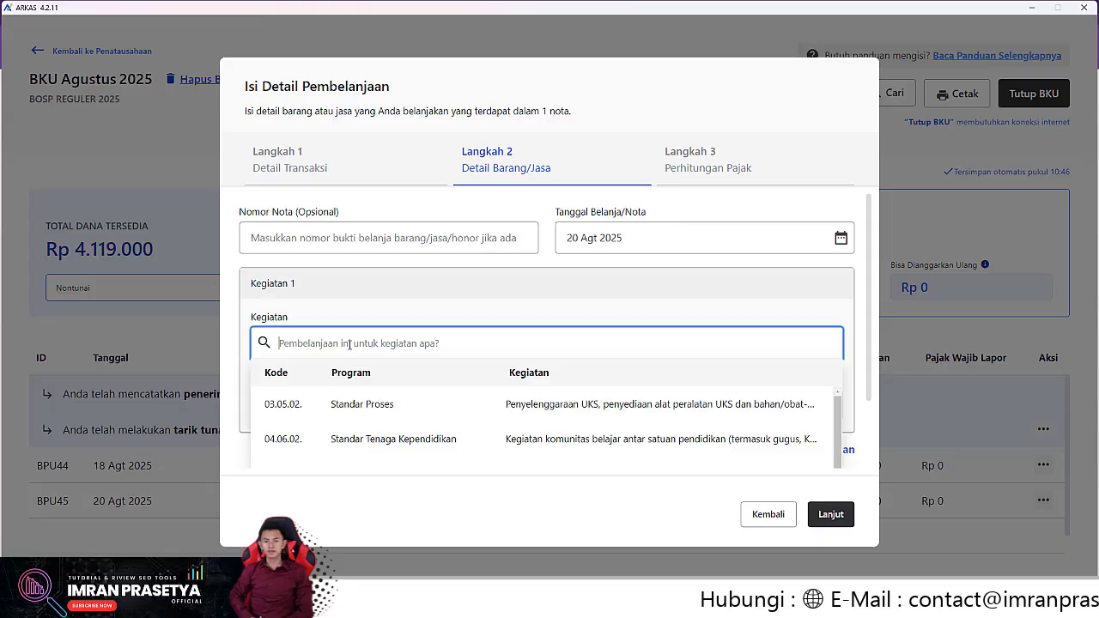
{"action": "type", "text": "hono"}
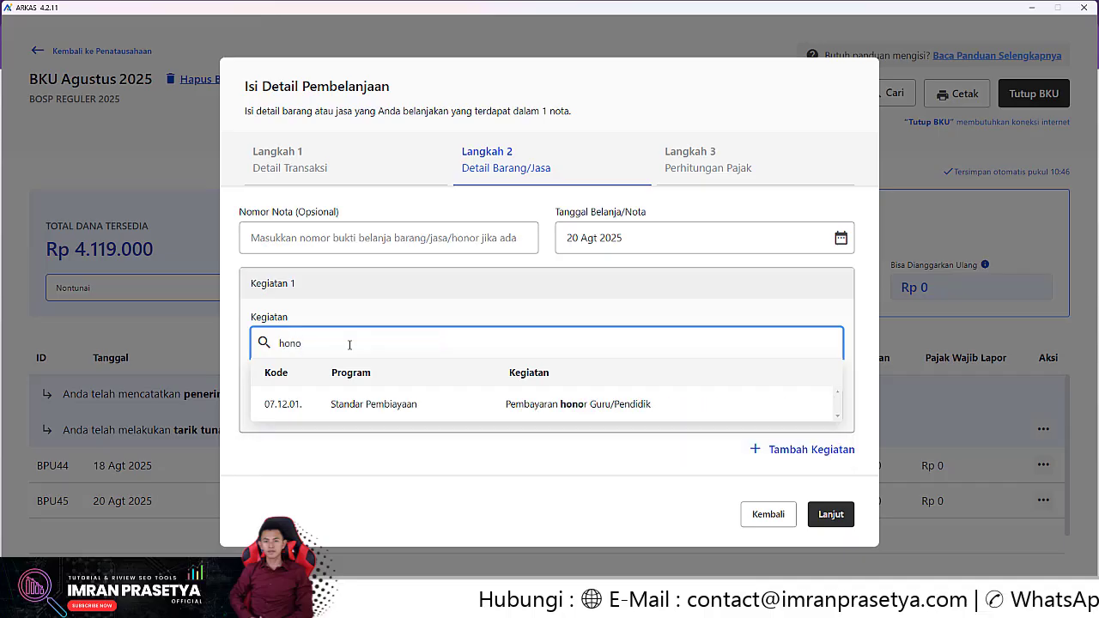
{"action": "left_click", "coordinate": [396, 405]}
{"action": "left_click", "coordinate": [388, 407]}
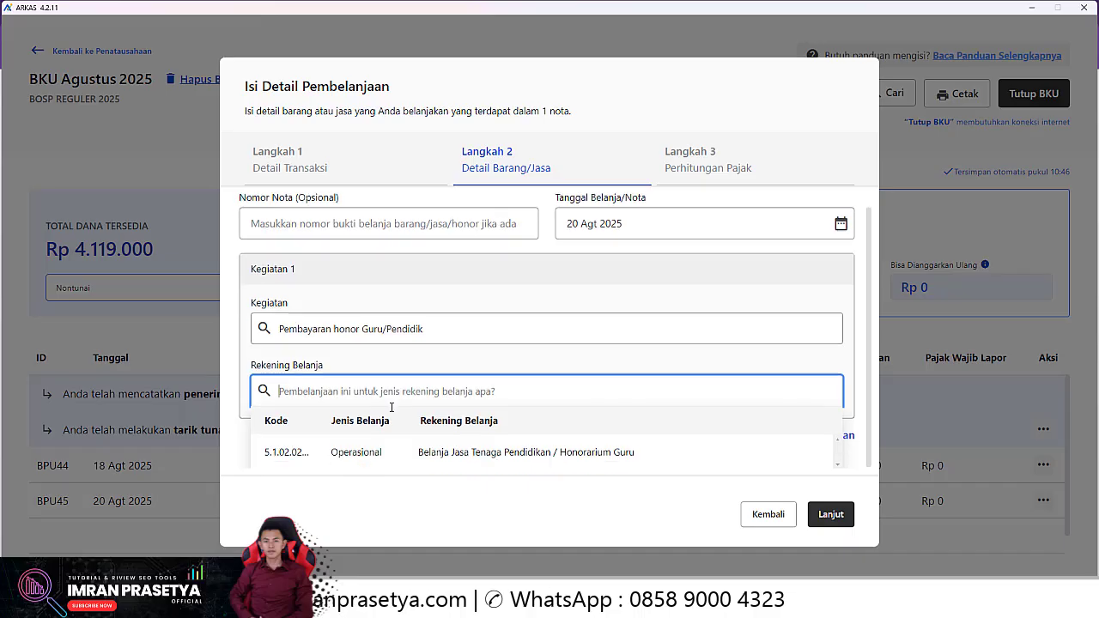
{"action": "left_click", "coordinate": [363, 451]}
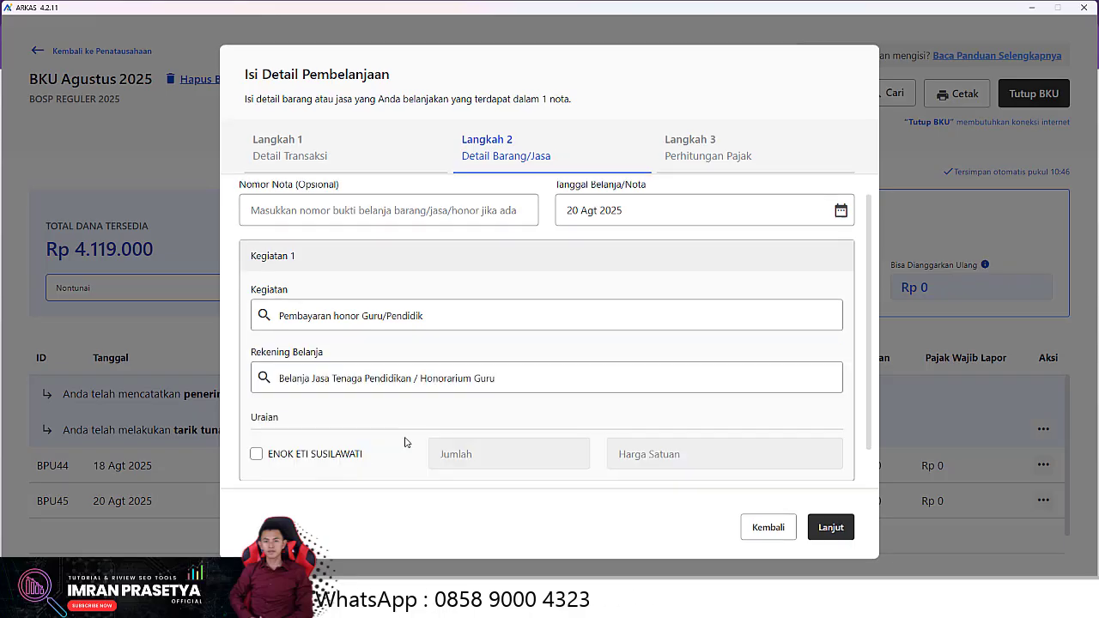
{"action": "scroll", "coordinate": [403, 437], "scroll_direction": "down", "scroll_amount": 1}
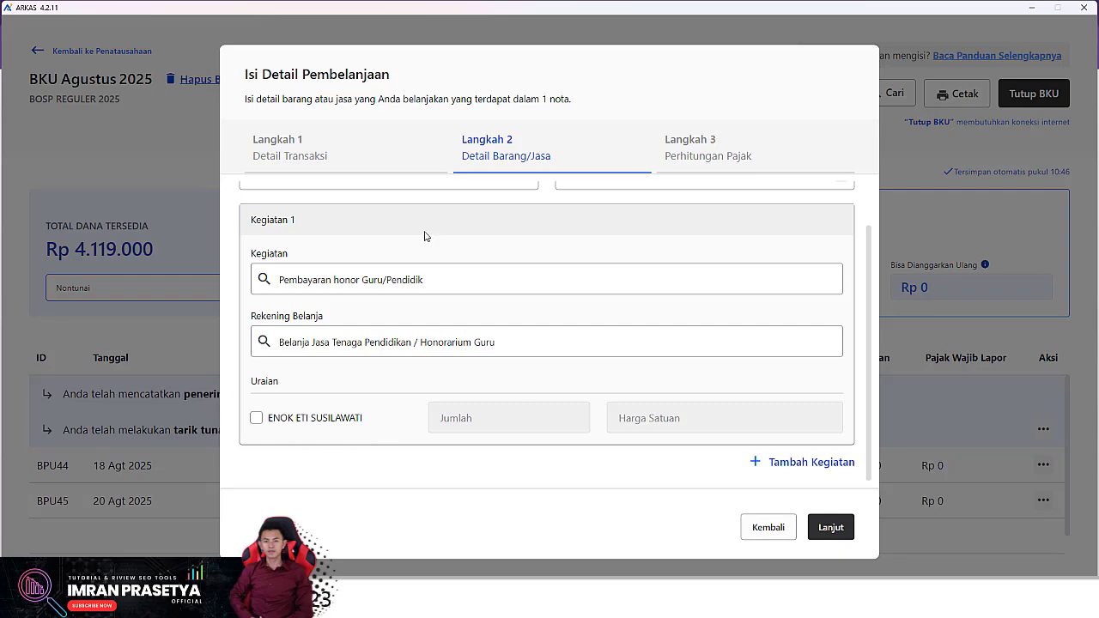
{"action": "left_click", "coordinate": [760, 525]}
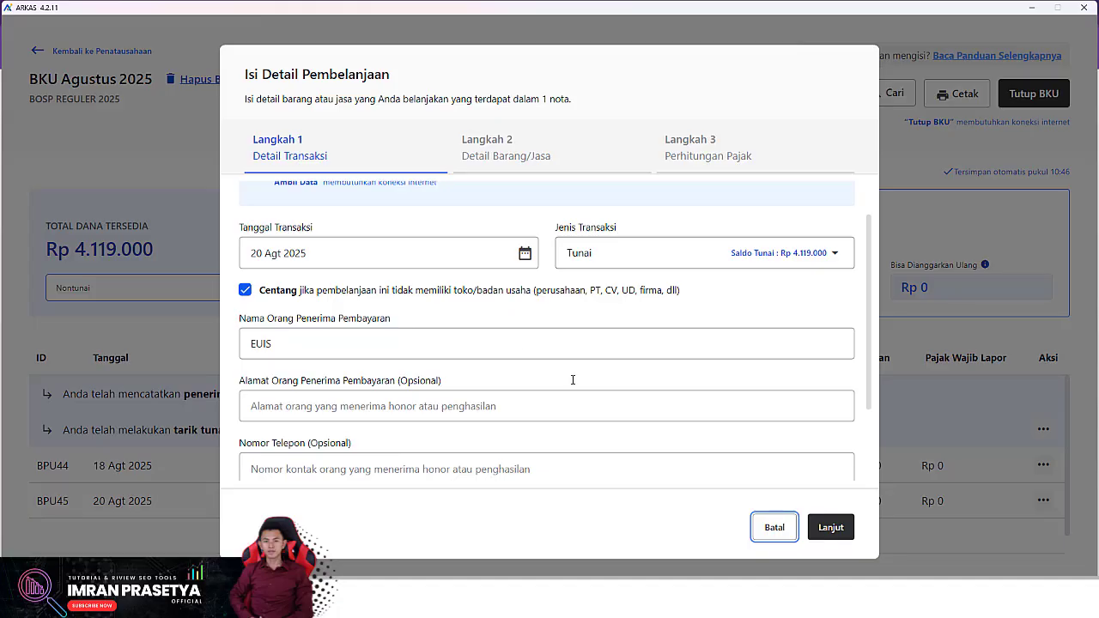
Replace the payee's name, return to step 2, and tick the teacher's honor line (2 × Rp 100.000)
{"action": "double_click", "coordinate": [282, 339]}
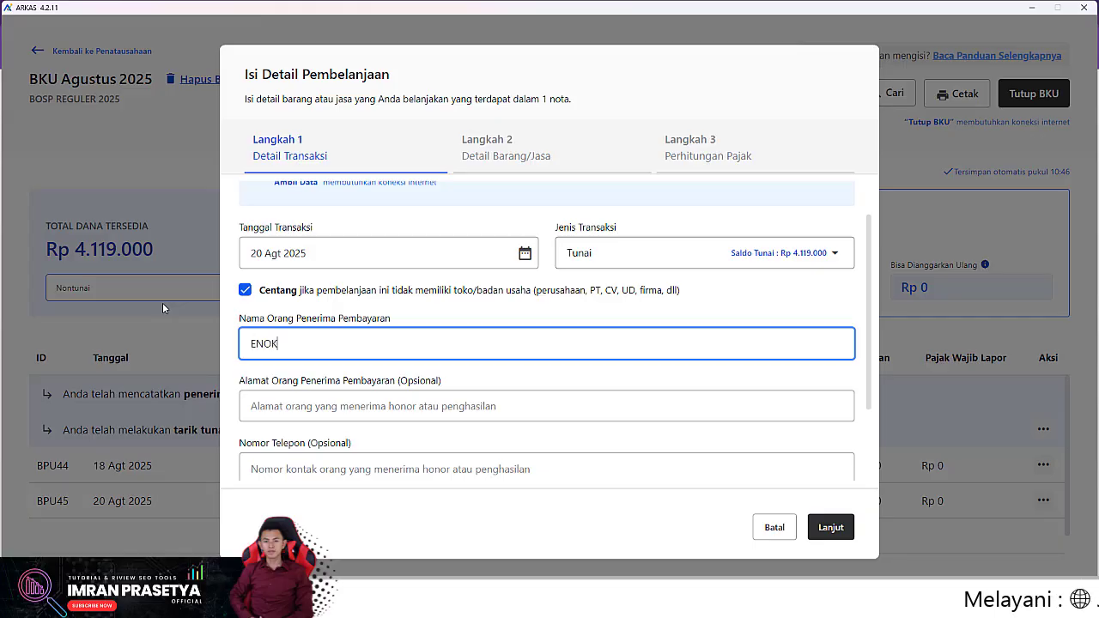
{"action": "scroll", "coordinate": [546, 344], "scroll_direction": "down", "scroll_amount": 2}
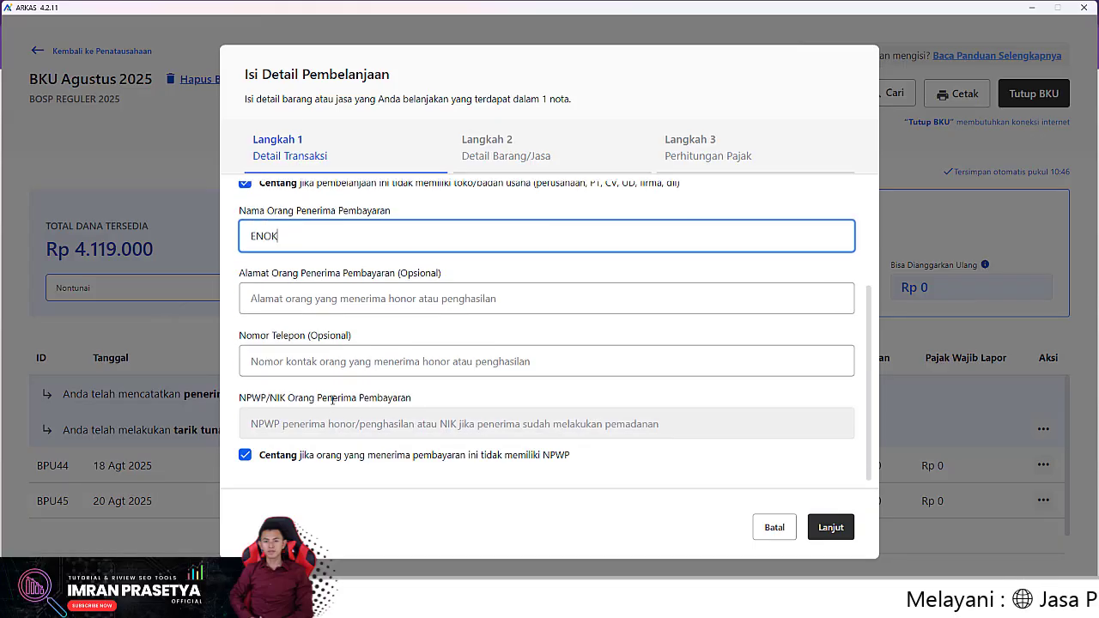
{"action": "left_click", "coordinate": [826, 527]}
{"action": "left_click", "coordinate": [256, 418]}
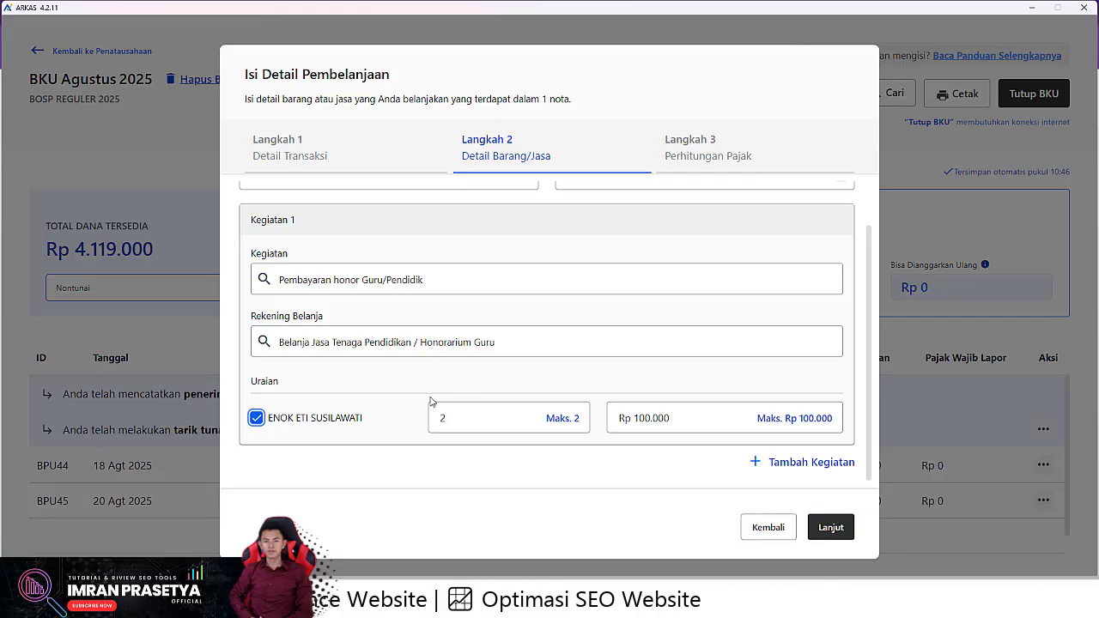
Proceed to the tax summary and save the Rp 200.000 honor payment as BPU46
{"action": "left_click", "coordinate": [838, 532]}
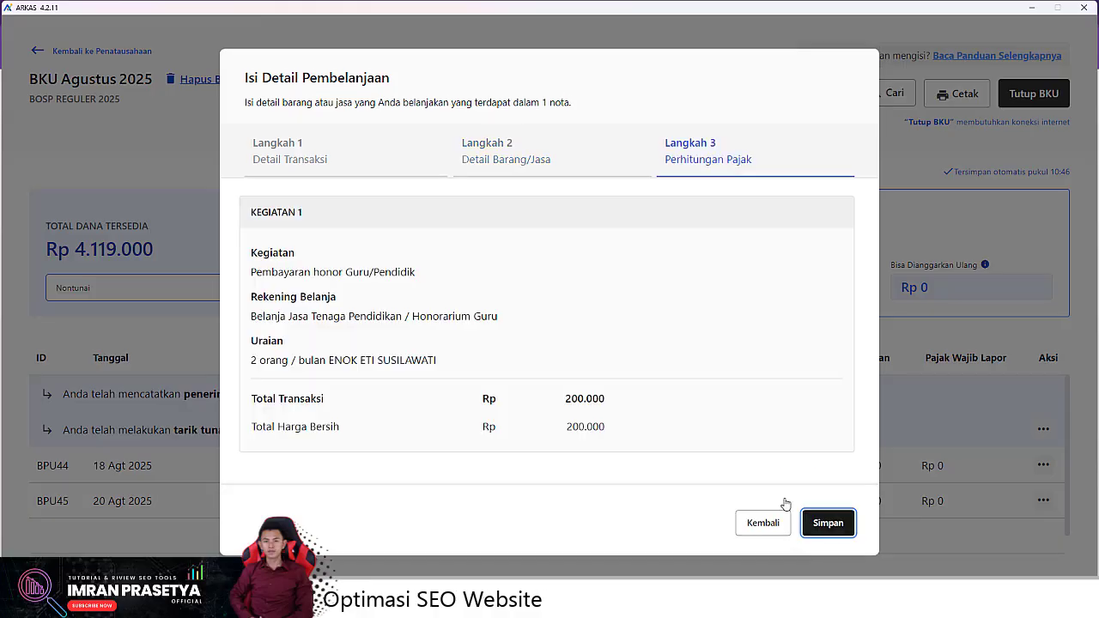
{"action": "left_click", "coordinate": [827, 523]}
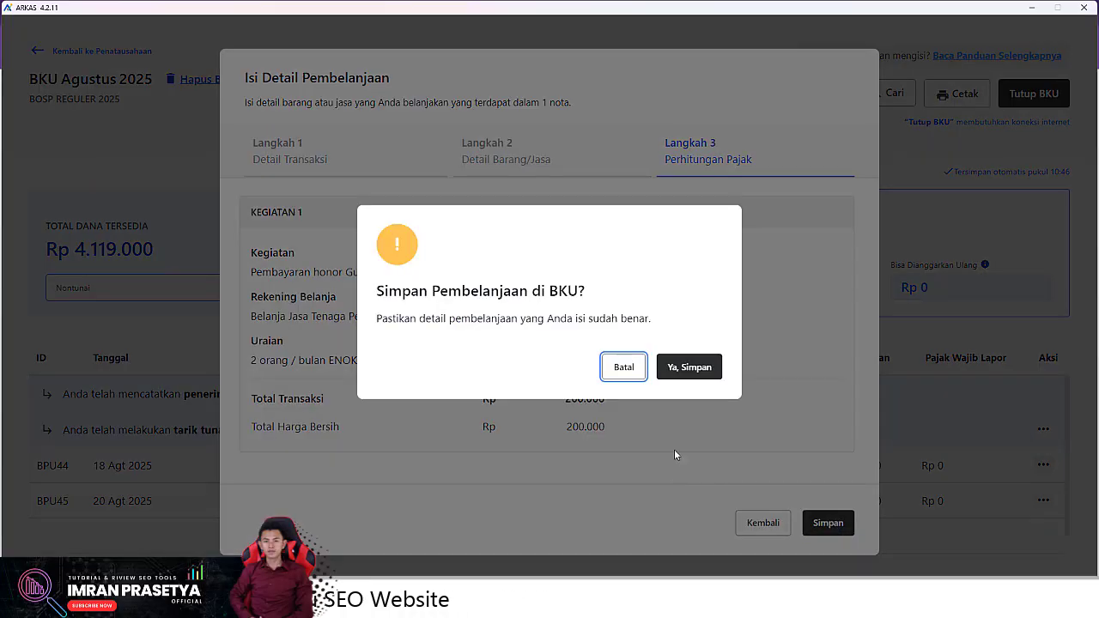
{"action": "left_click", "coordinate": [697, 369]}
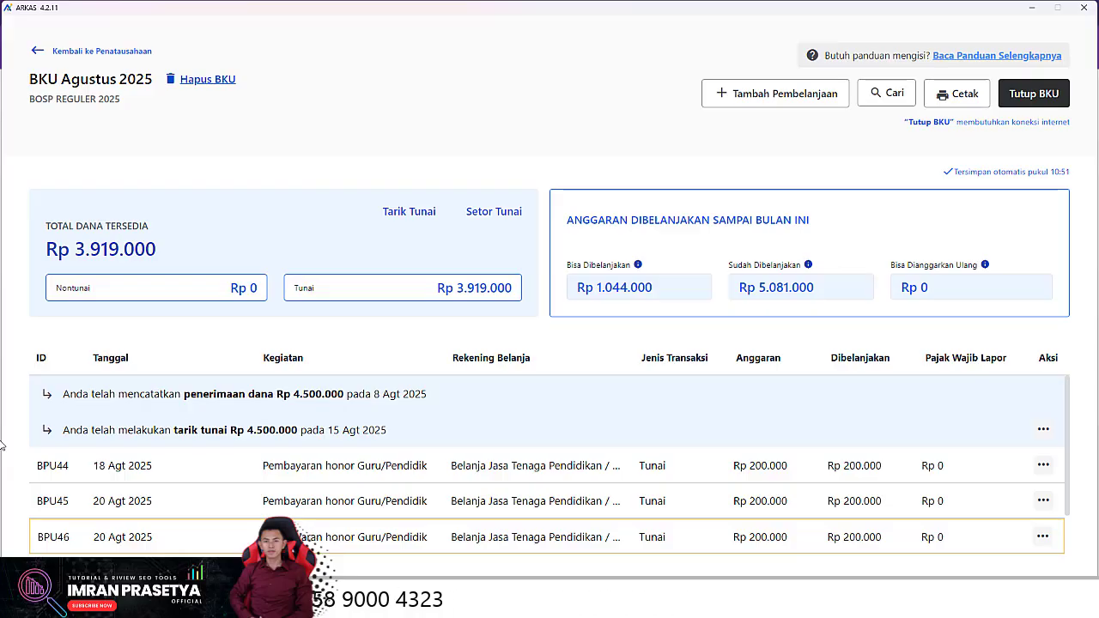
Start a new spending entry dated 21 Agt 2025 as a Tunai (cash) transaction
{"action": "left_click", "coordinate": [772, 94]}
{"action": "left_click", "coordinate": [275, 298]}
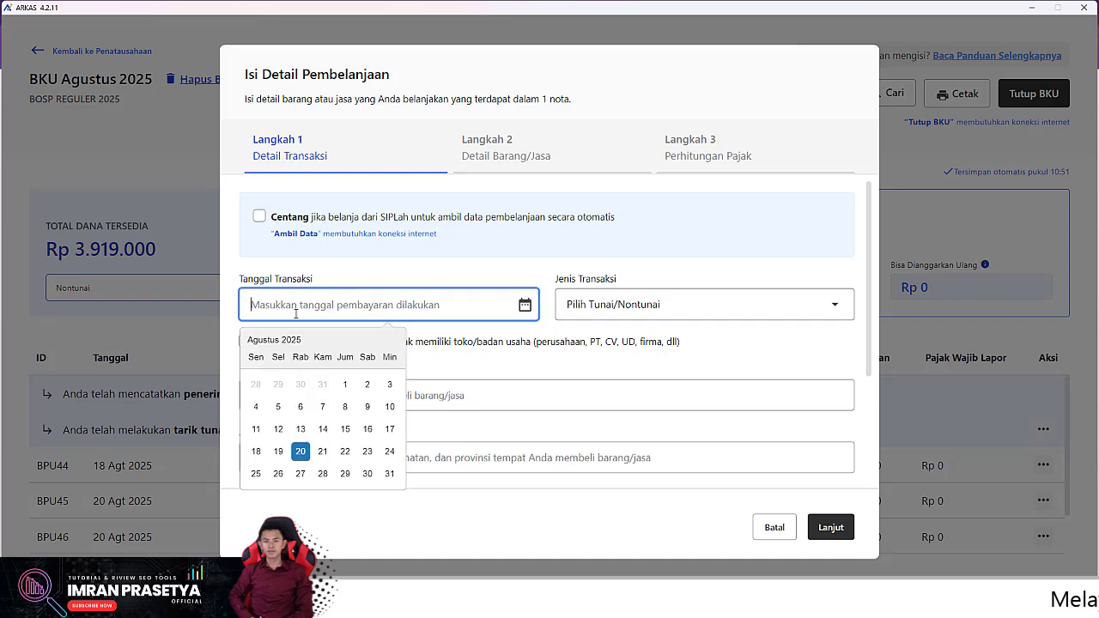
{"action": "left_click", "coordinate": [321, 453]}
{"action": "left_click", "coordinate": [704, 305]}
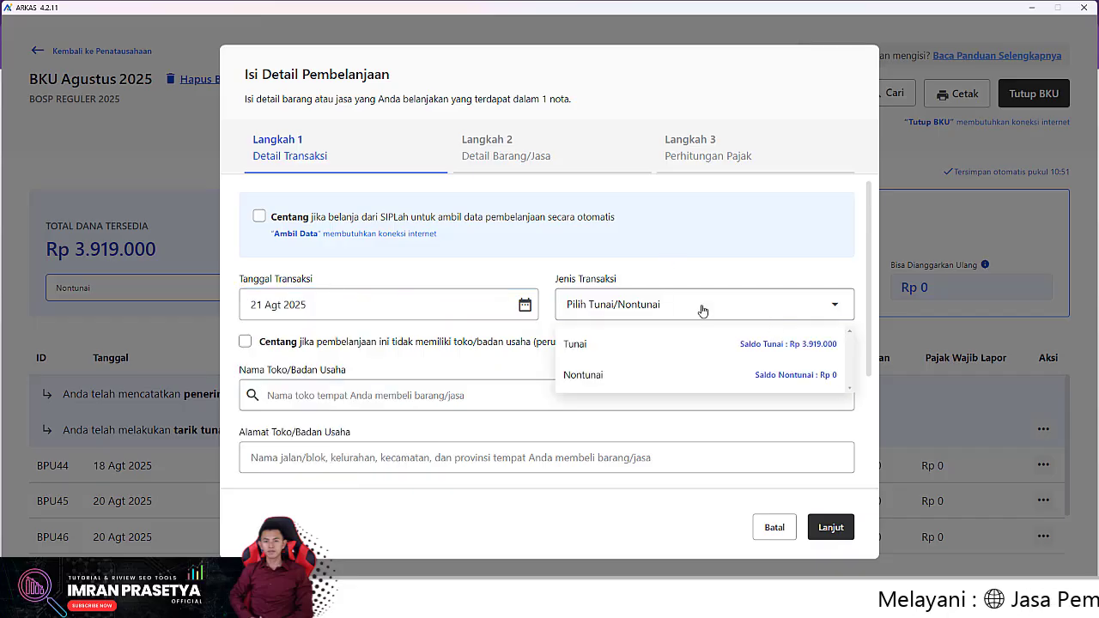
{"action": "left_click", "coordinate": [802, 344]}
Mark the payee as an individual, enter their name, tick no NPWP, and continue
{"action": "left_click", "coordinate": [352, 394]}
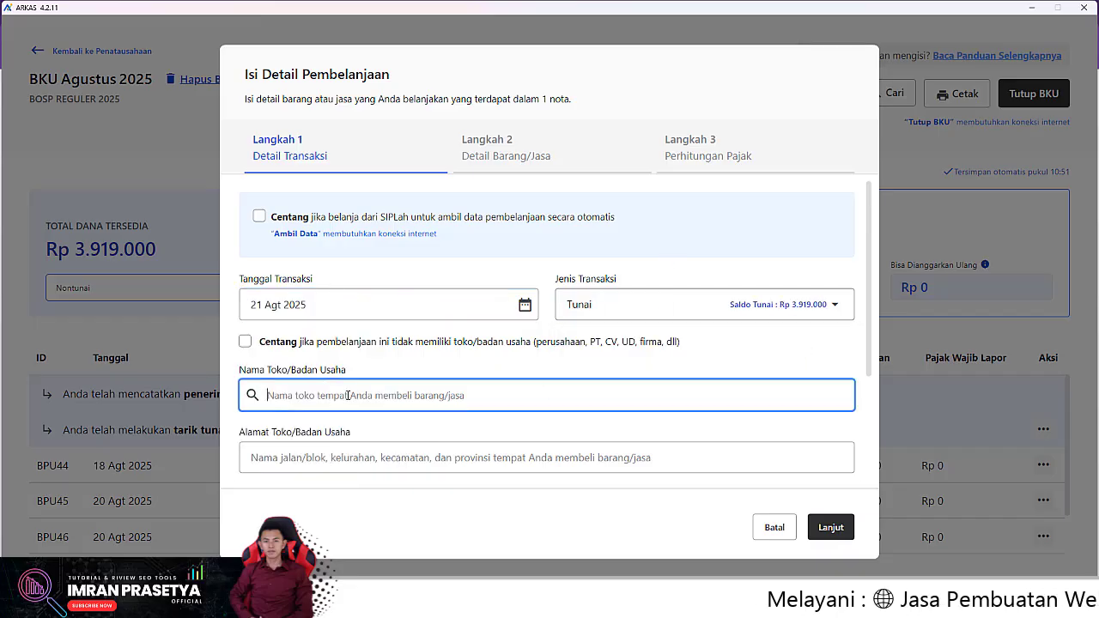
{"action": "left_click", "coordinate": [245, 342]}
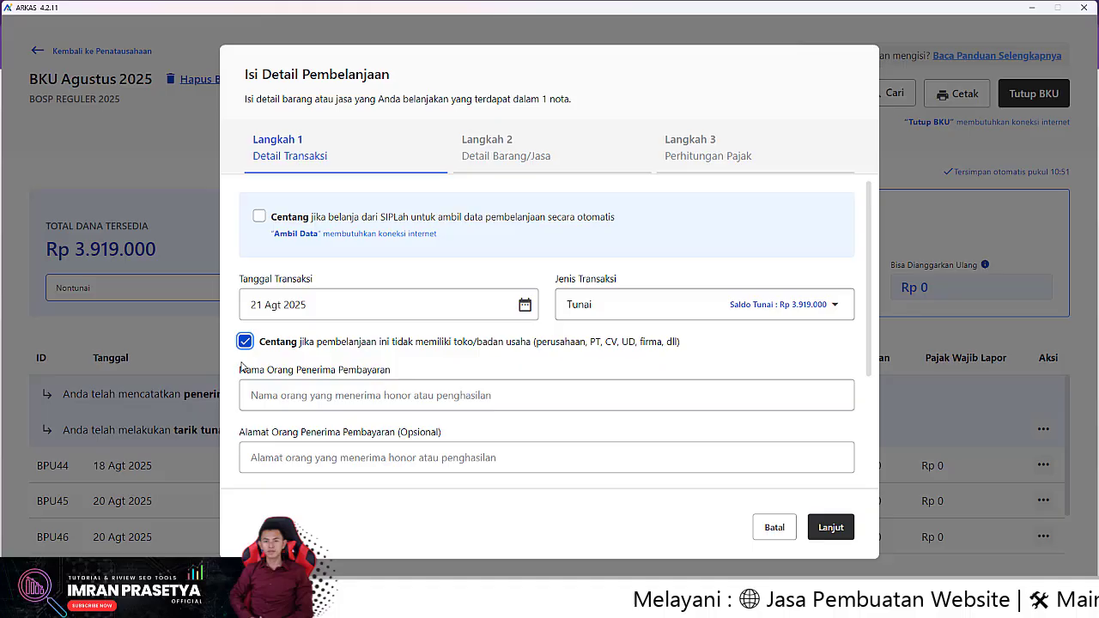
{"action": "left_click", "coordinate": [315, 392]}
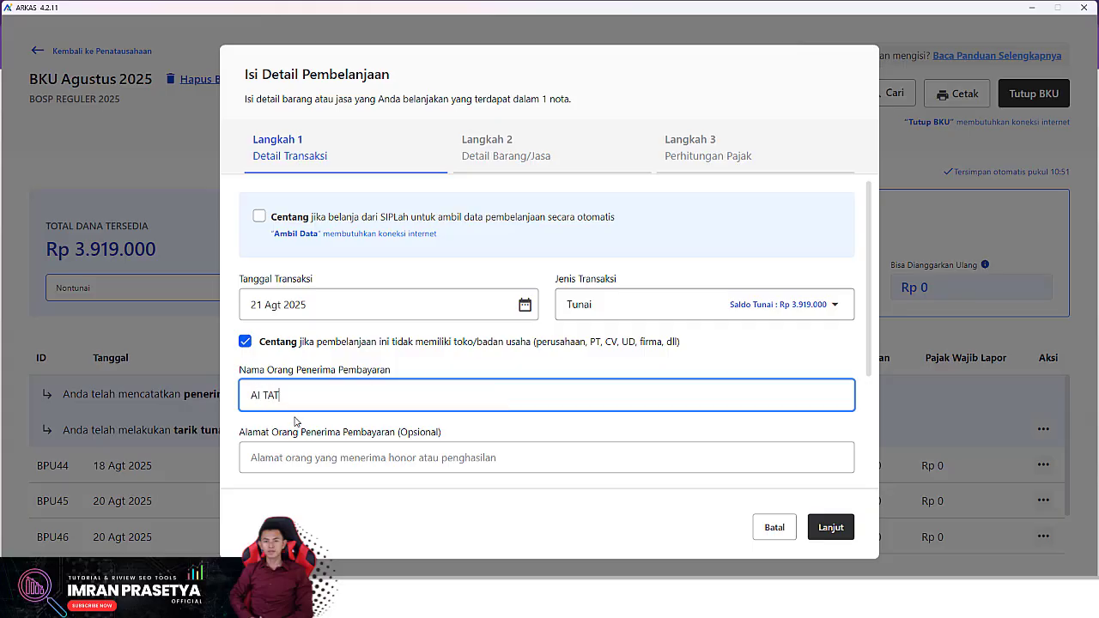
{"action": "scroll", "coordinate": [345, 393], "scroll_direction": "down", "scroll_amount": 2}
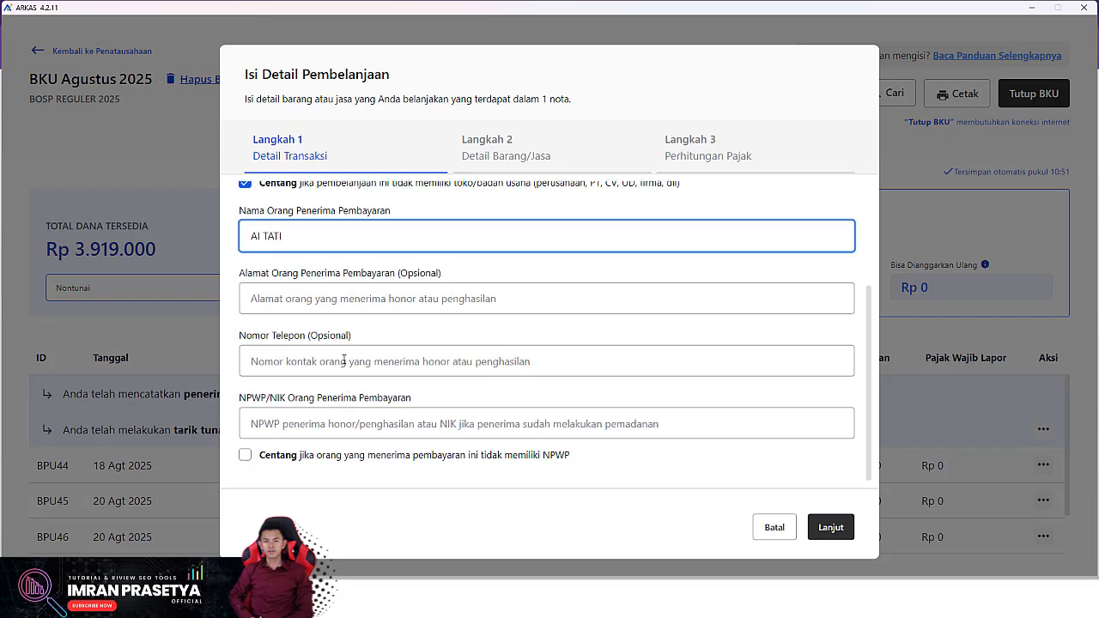
{"action": "left_click", "coordinate": [245, 455]}
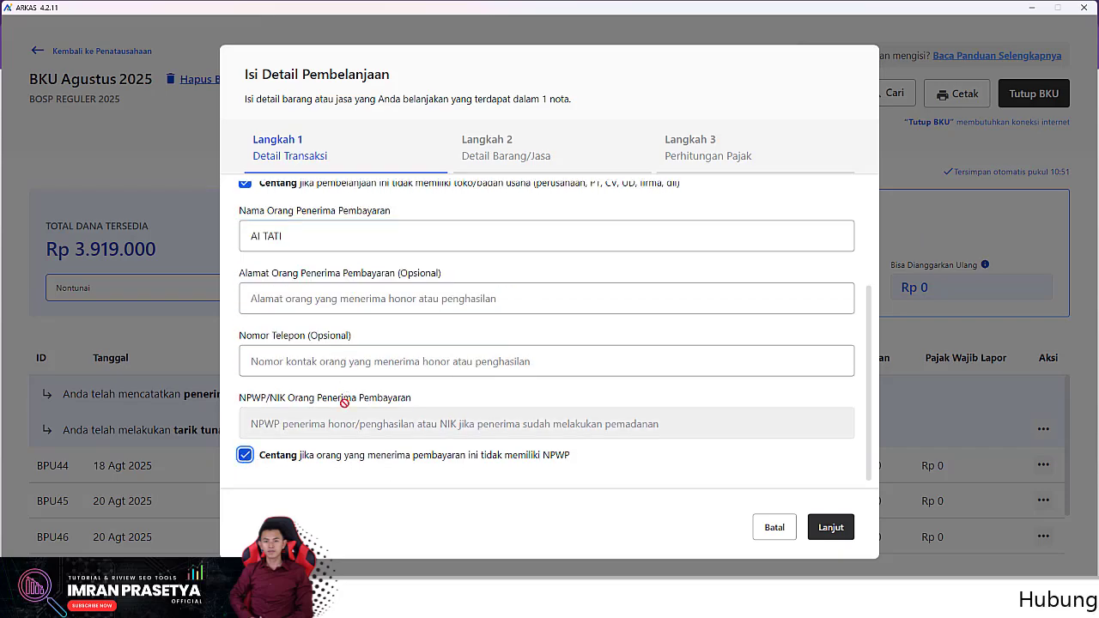
{"action": "left_click", "coordinate": [830, 527]}
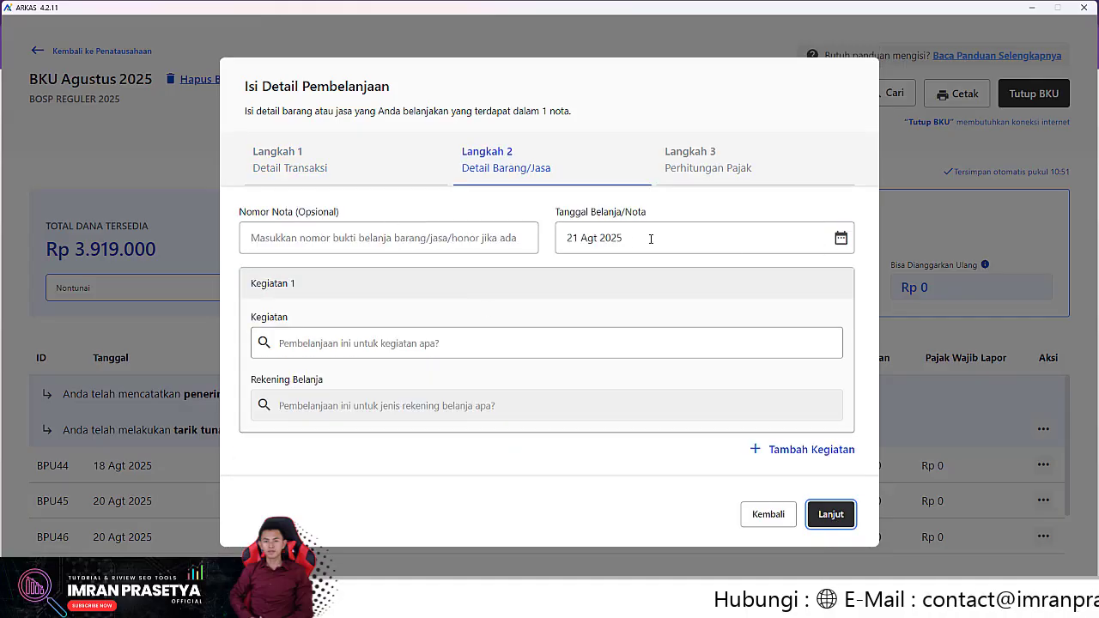
Search 'LISTRI' to pick Pembayaran daya listrik, account Belanja Tagihan Listrik, and tick the token item
{"action": "left_click", "coordinate": [354, 343]}
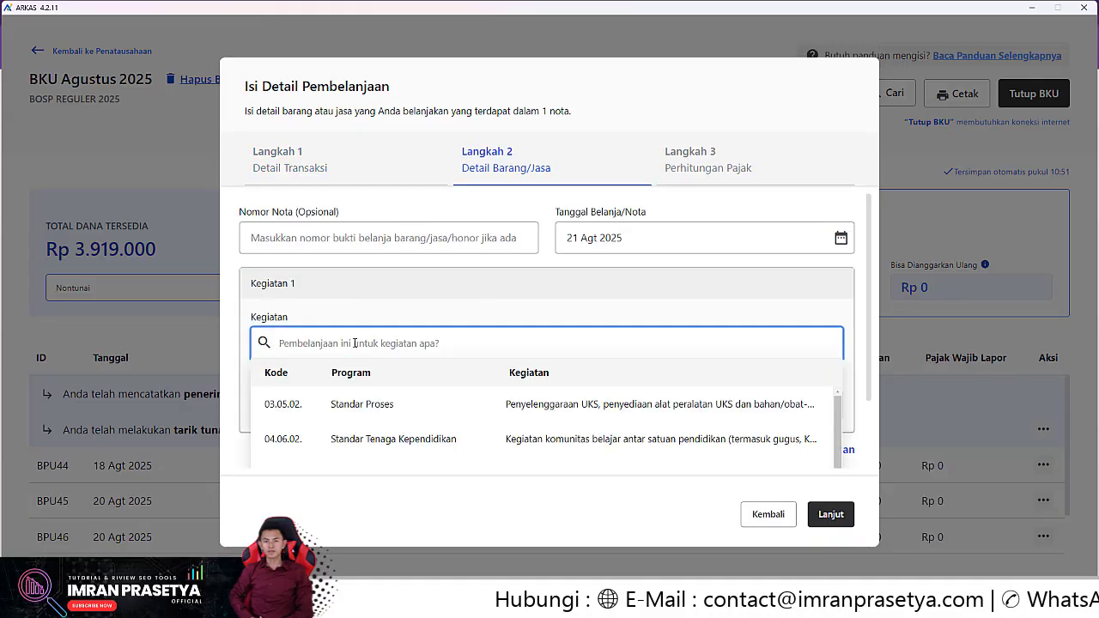
{"action": "type", "text": "LISTRI"}
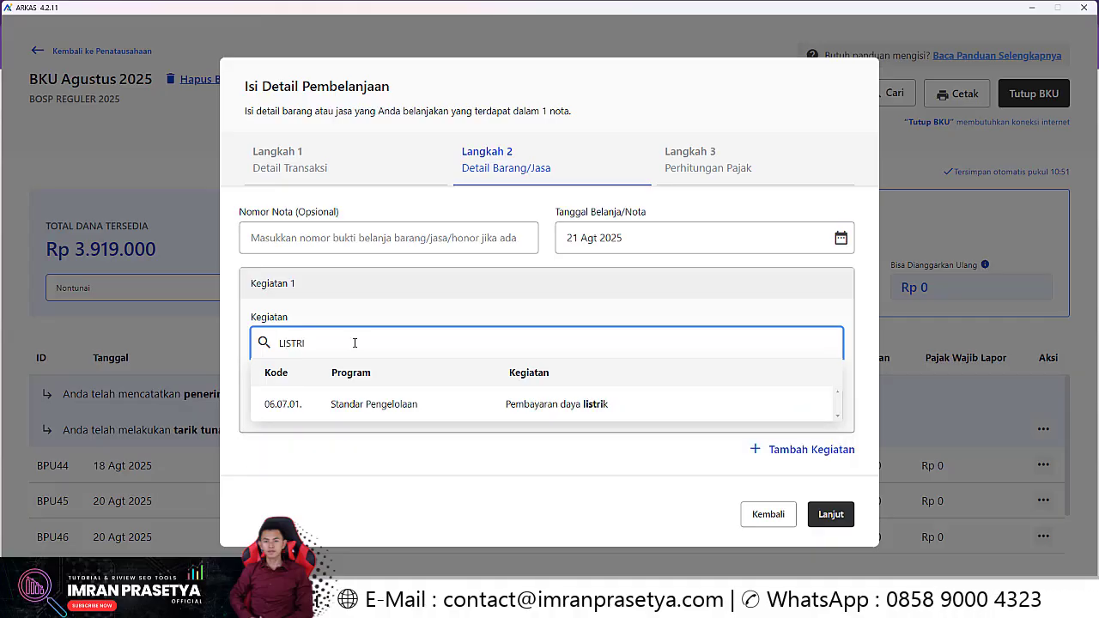
{"action": "left_click", "coordinate": [554, 408]}
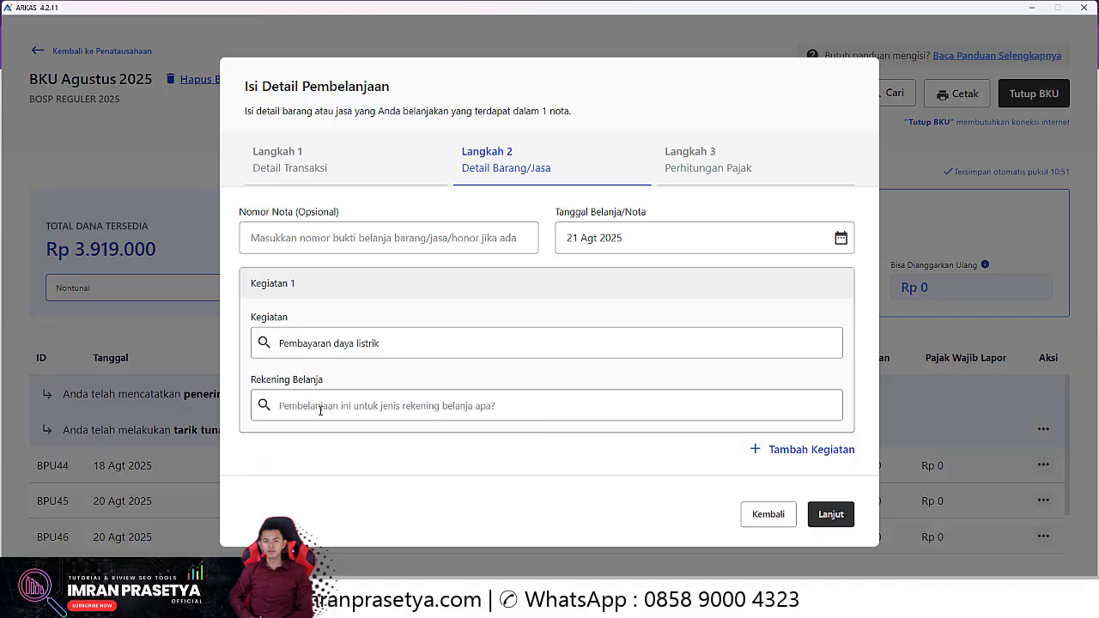
{"action": "left_click", "coordinate": [446, 405]}
{"action": "left_click", "coordinate": [370, 450]}
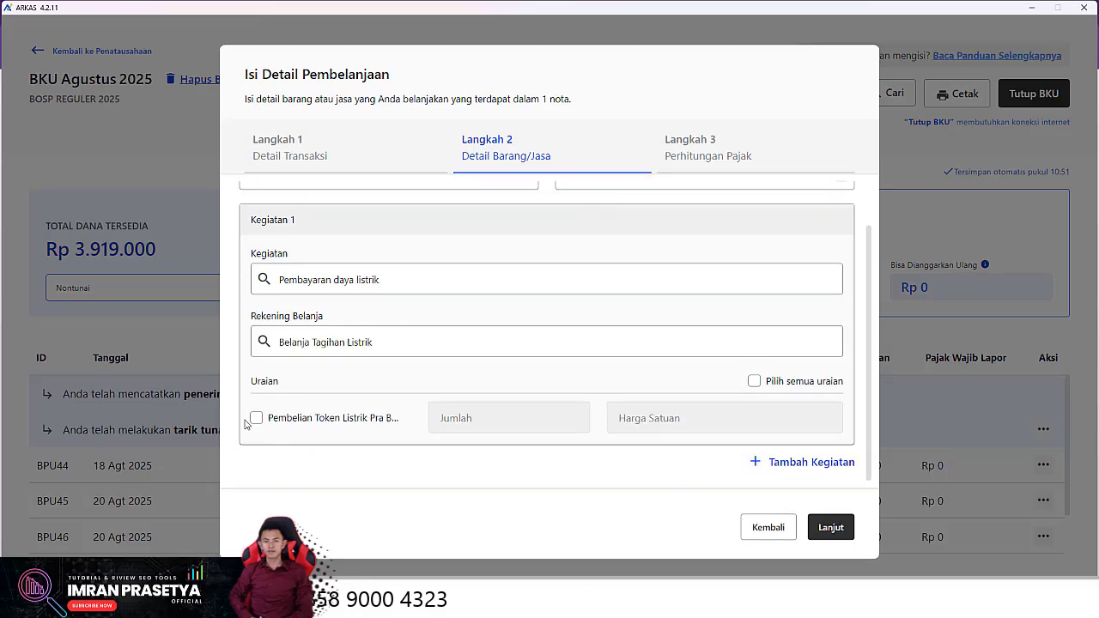
{"action": "left_click", "coordinate": [256, 418]}
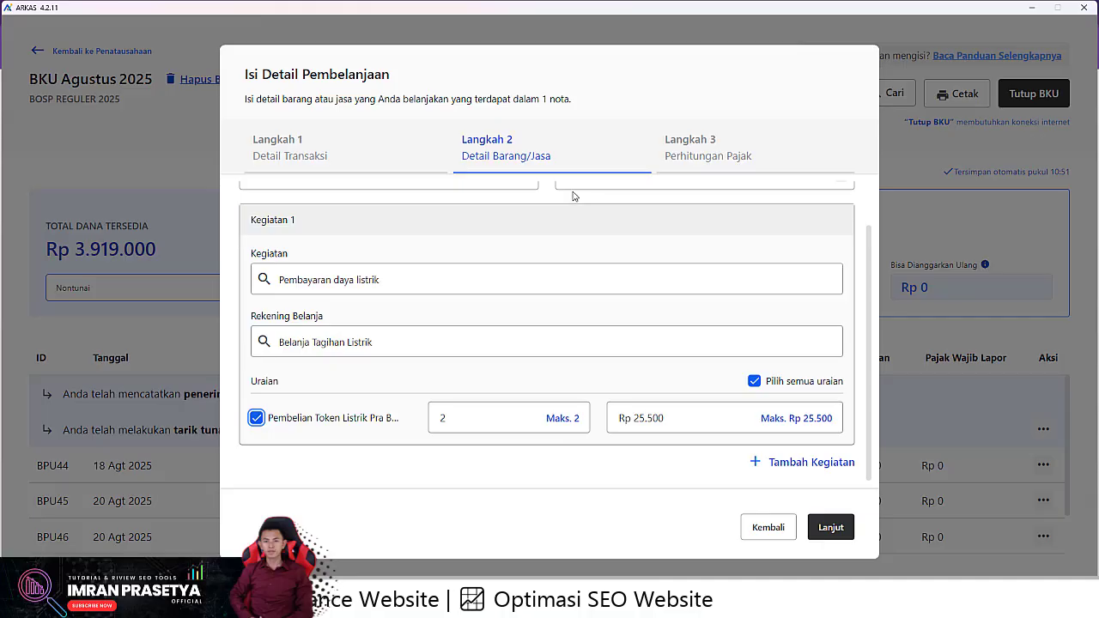
{"action": "scroll", "coordinate": [512, 451], "scroll_direction": "up", "scroll_amount": 2}
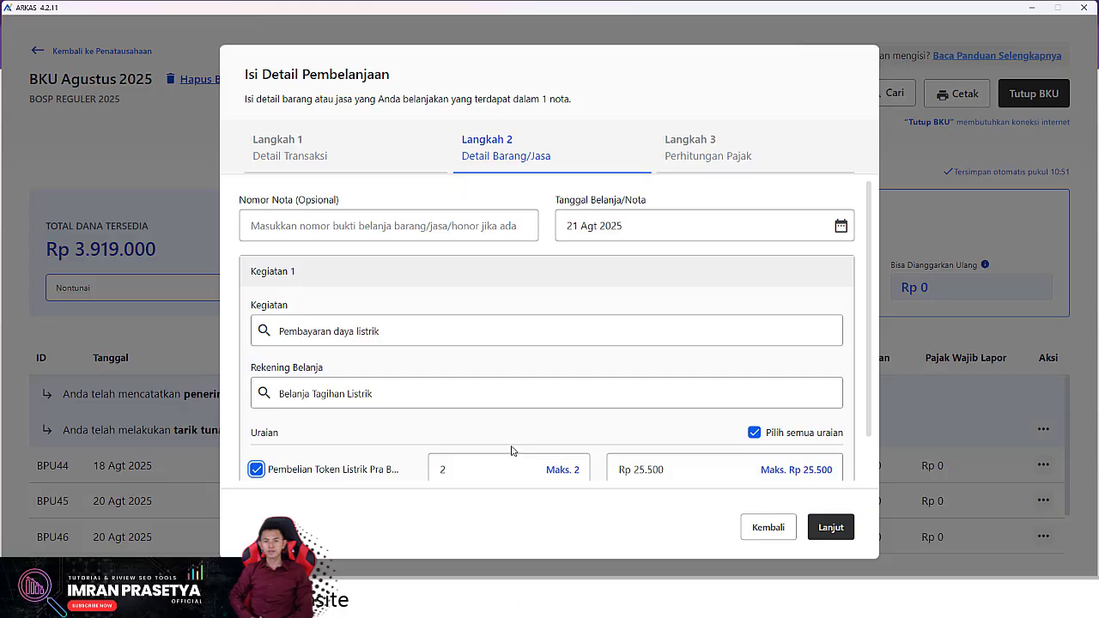
{"action": "left_click", "coordinate": [764, 532]}
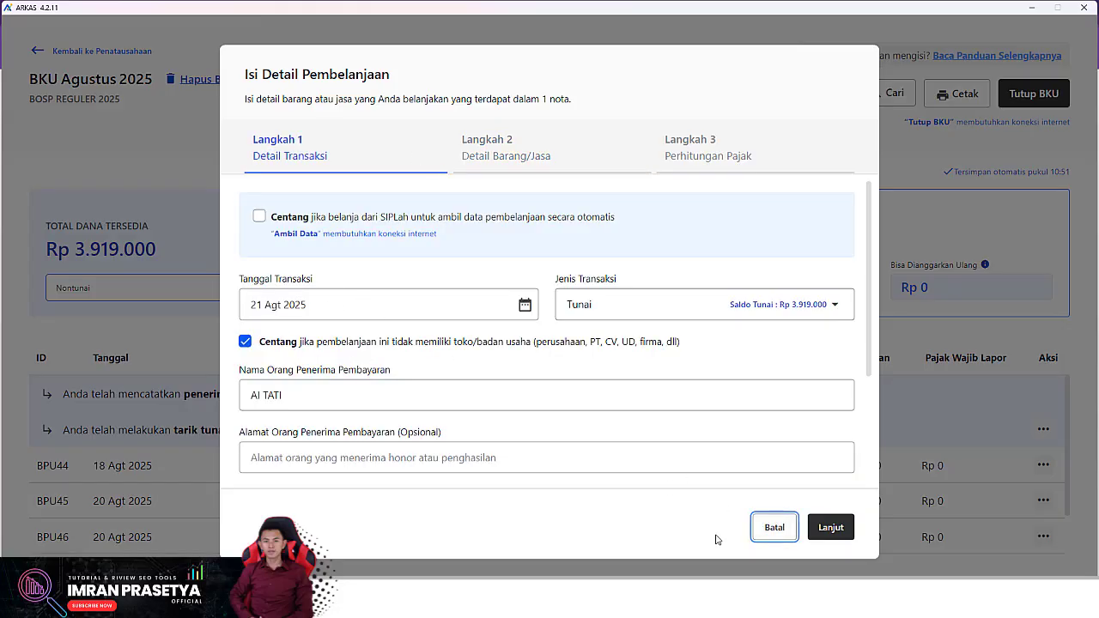
{"action": "left_click", "coordinate": [831, 528]}
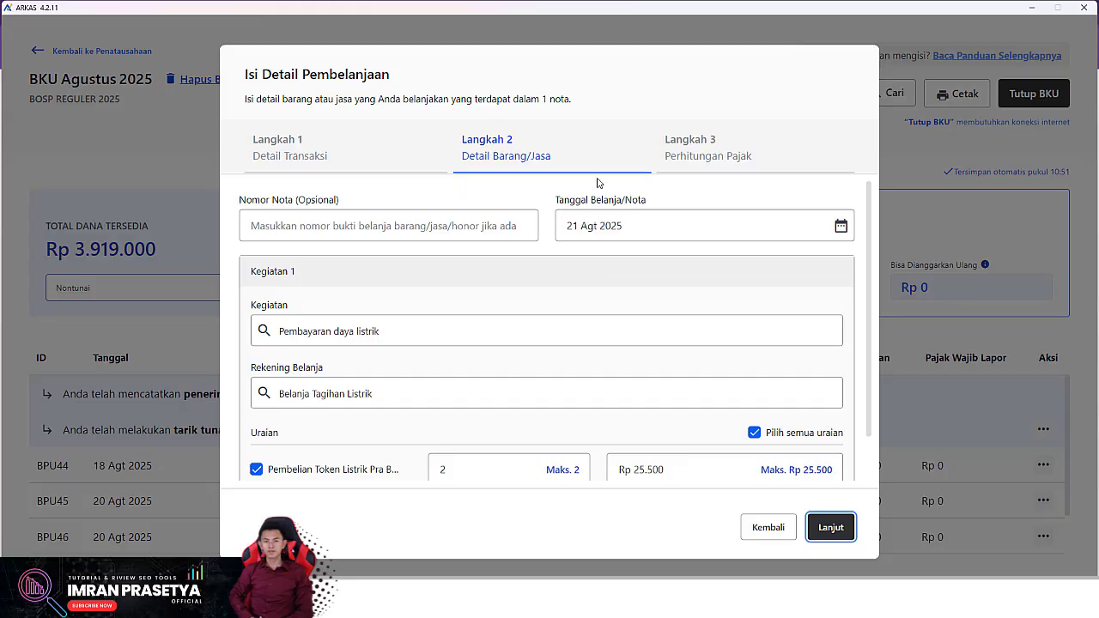
{"action": "left_click", "coordinate": [666, 228]}
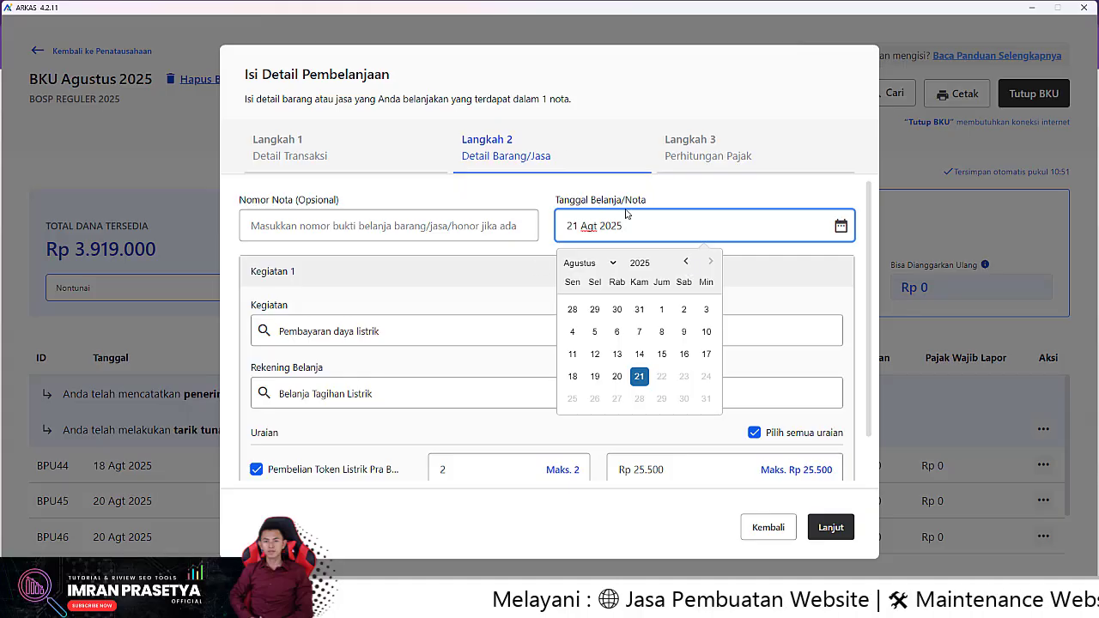
Change the purchase date to 21 Jul 2025 and the token quantity to 1
{"action": "left_click", "coordinate": [685, 263]}
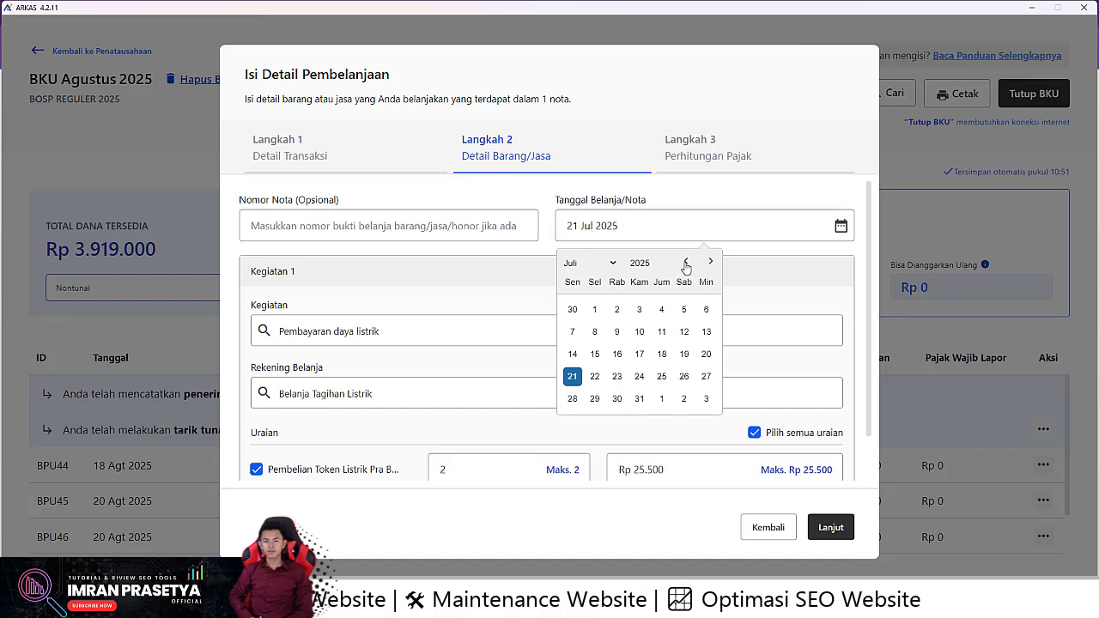
{"action": "left_click", "coordinate": [572, 378]}
{"action": "scroll", "coordinate": [515, 300], "scroll_direction": "down", "scroll_amount": 2}
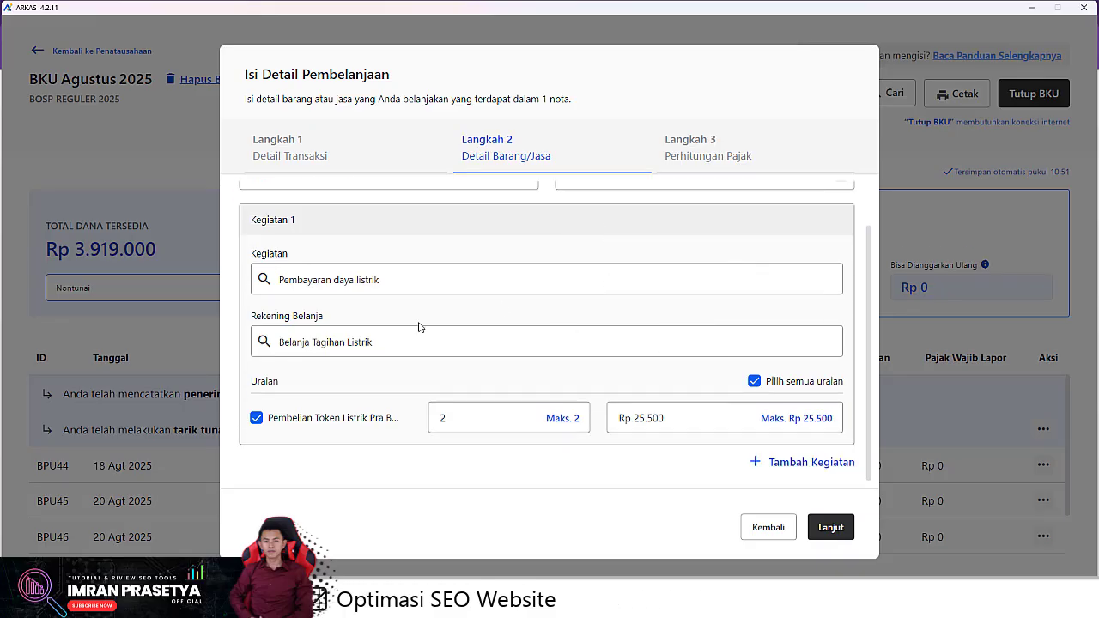
{"action": "double_click", "coordinate": [462, 431]}
{"action": "type", "text": "1"}
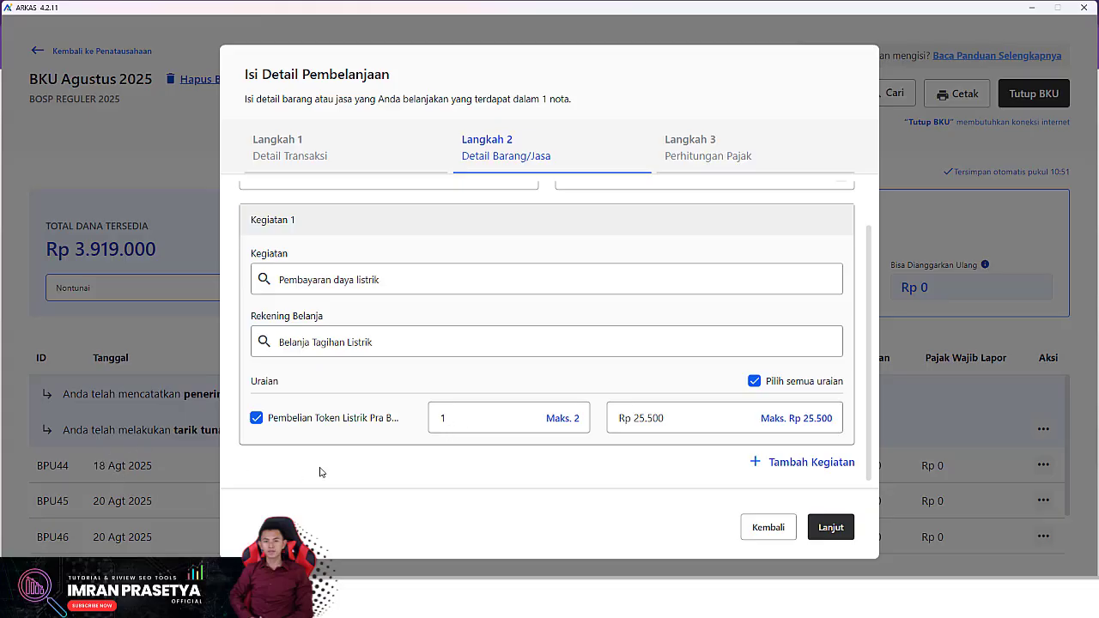
Save the 21 Agt 2025 Rp 25.500 electricity payment to the BKU as BPU47, then review the ledger
{"action": "left_click", "coordinate": [831, 529]}
{"action": "left_click", "coordinate": [827, 527]}
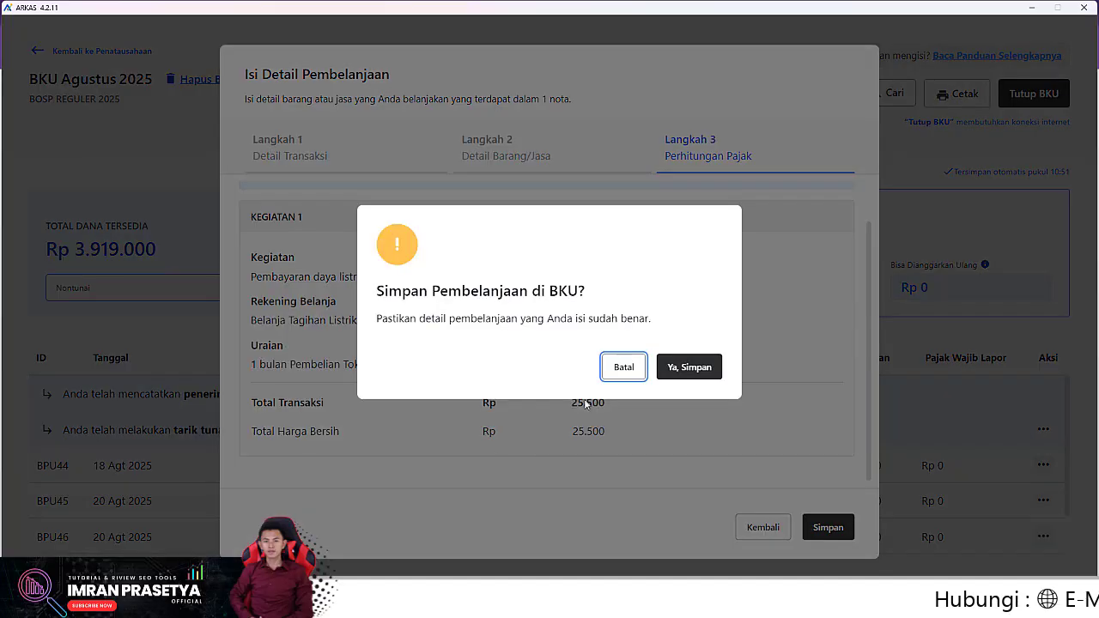
{"action": "left_click", "coordinate": [689, 367]}
{"action": "scroll", "coordinate": [191, 507], "scroll_direction": "down", "scroll_amount": 2}
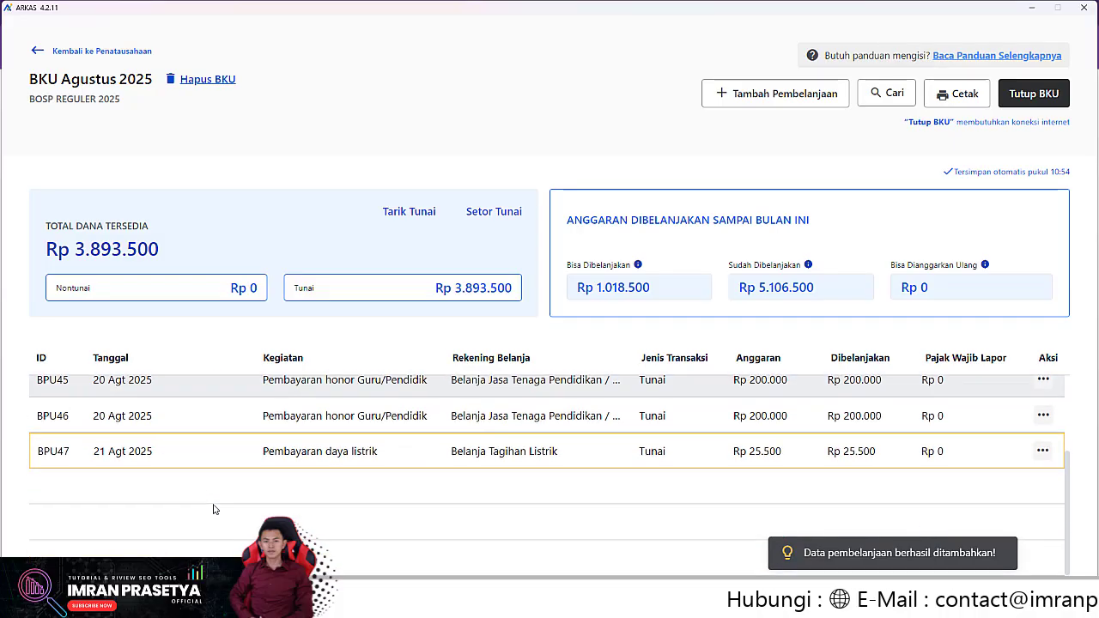
{"action": "scroll", "coordinate": [206, 508], "scroll_direction": "up", "scroll_amount": 2}
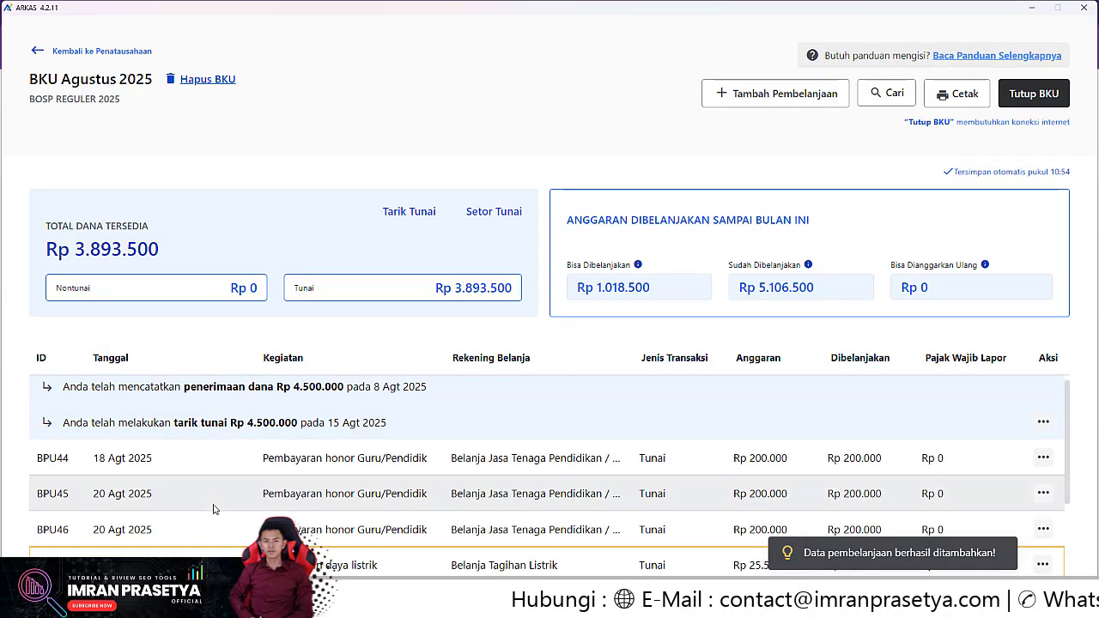
{"action": "scroll", "coordinate": [215, 512], "scroll_direction": "down", "scroll_amount": 2}
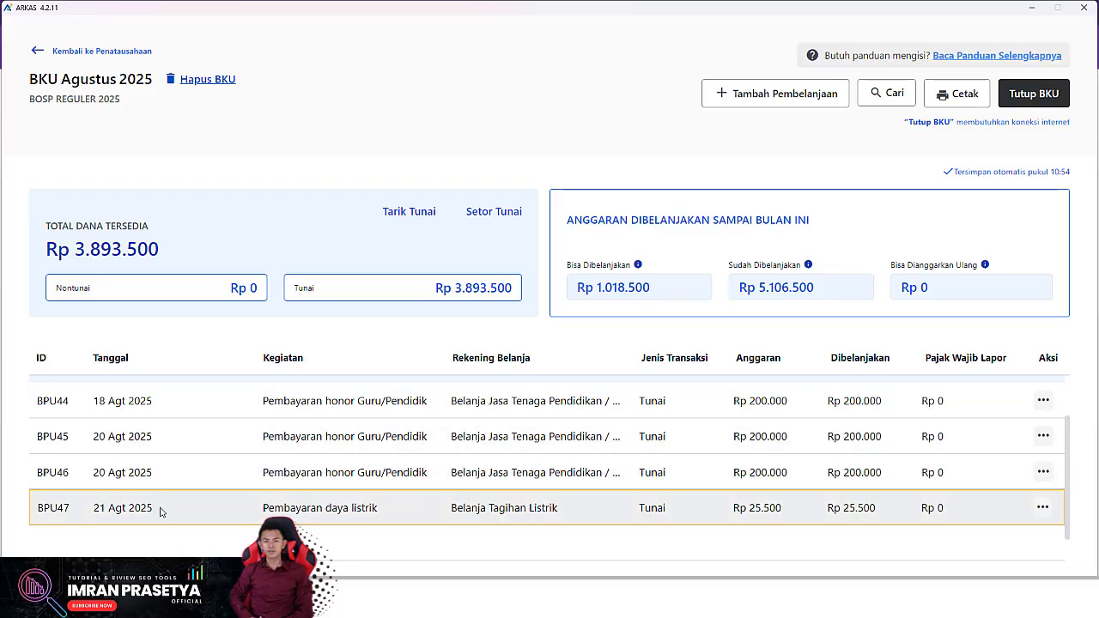
Delete the BPU47 electricity entry from its spending details with Hapus Semua
{"action": "left_click", "coordinate": [1043, 508]}
{"action": "left_click", "coordinate": [975, 501]}
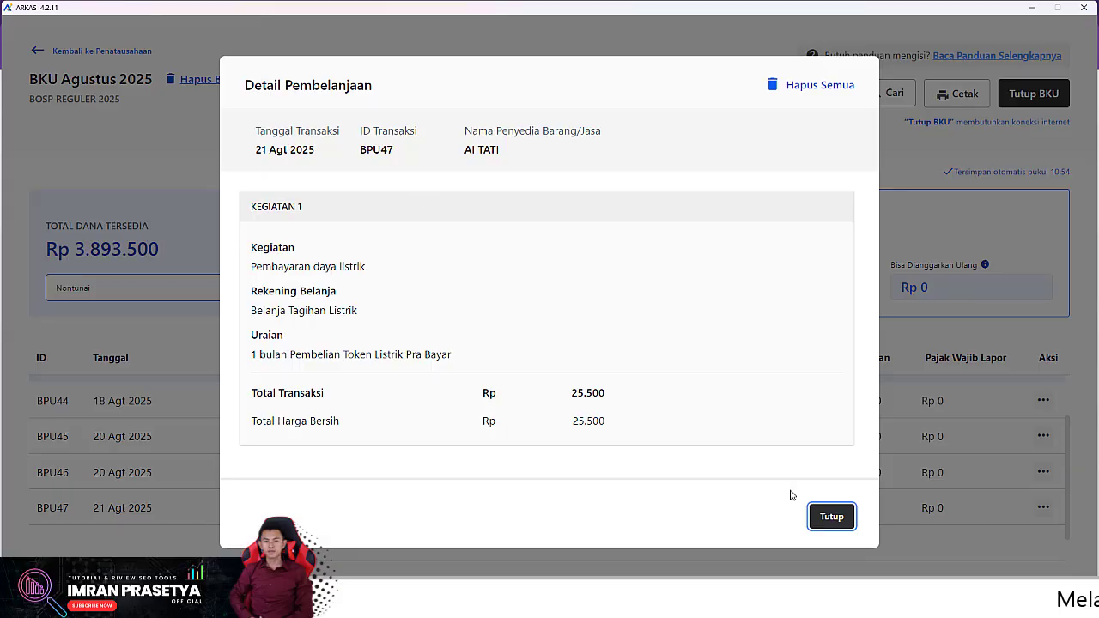
{"action": "left_click", "coordinate": [820, 86]}
{"action": "left_click", "coordinate": [692, 367]}
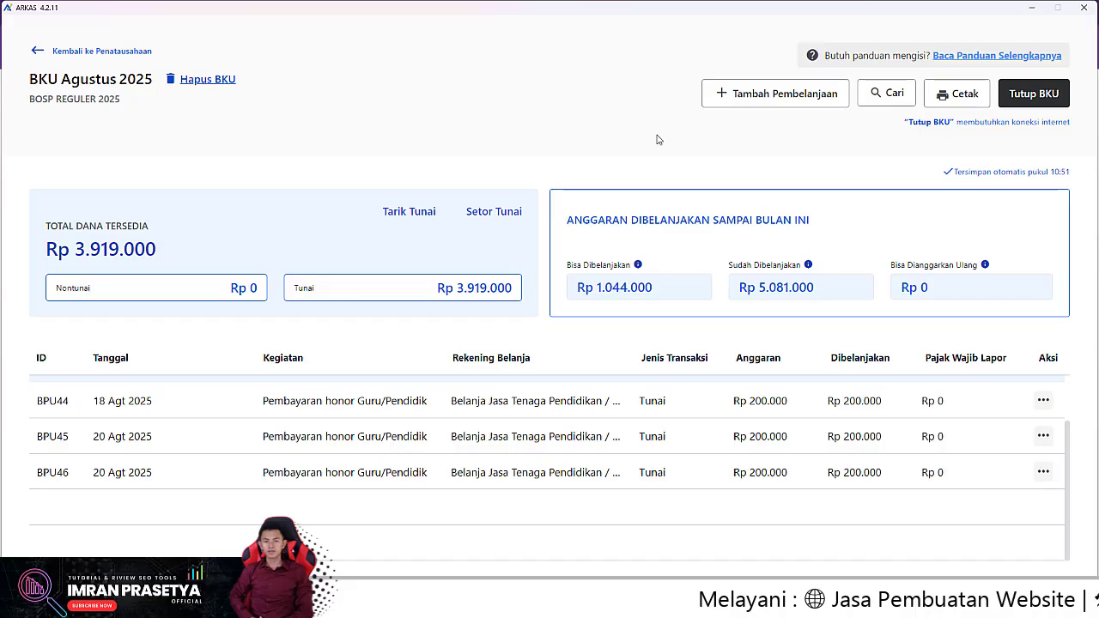
Start a new spending entry with Tambah Pembelanjaan
{"action": "left_click", "coordinate": [779, 93]}
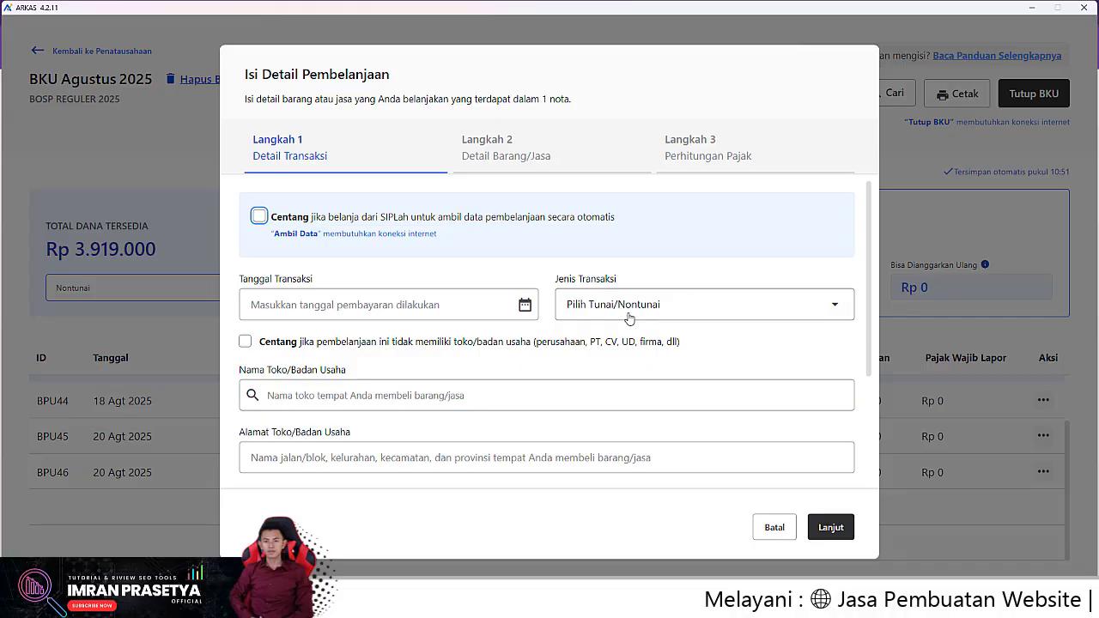
Fill step 1 with date 21 Agt 2025, Tunai, no store, the recipient's name, and no NPWP
{"action": "left_click", "coordinate": [464, 304]}
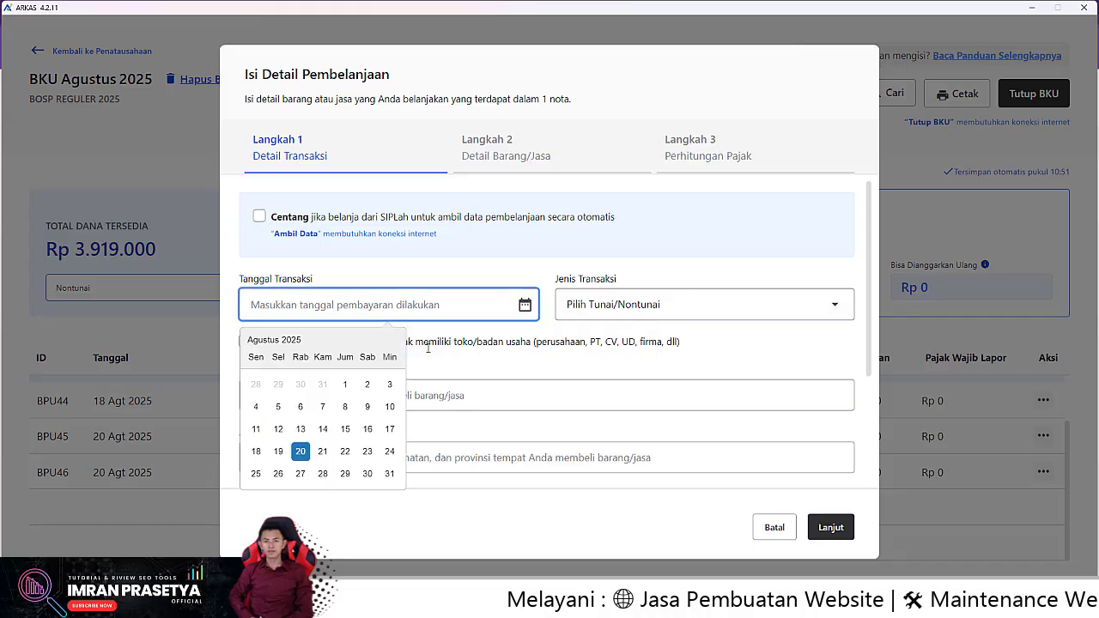
{"action": "left_click", "coordinate": [322, 452]}
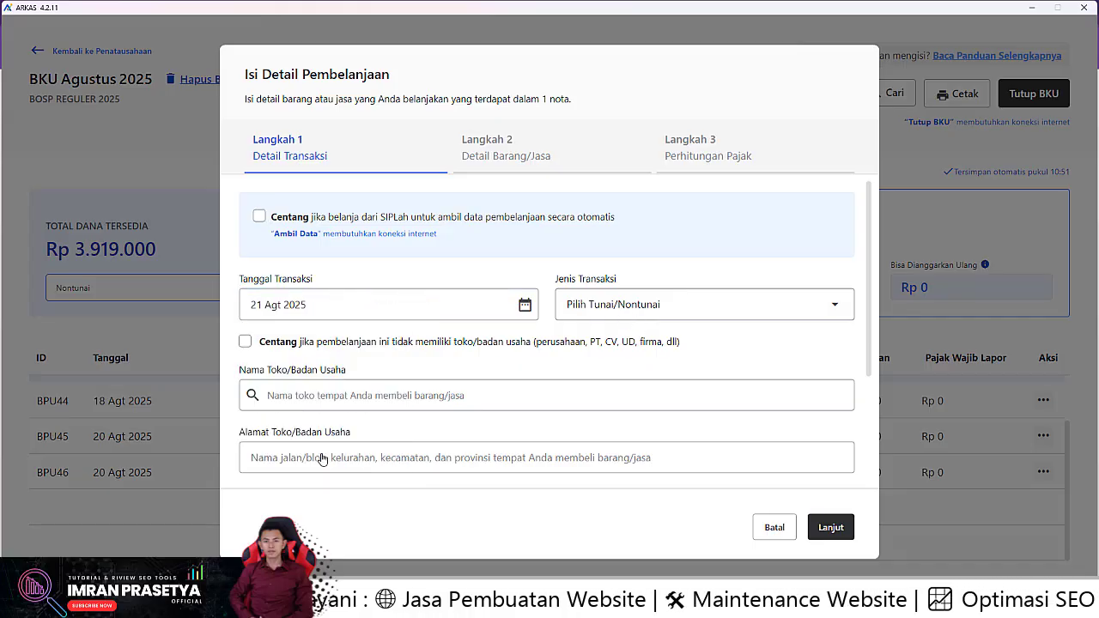
{"action": "left_click", "coordinate": [721, 311]}
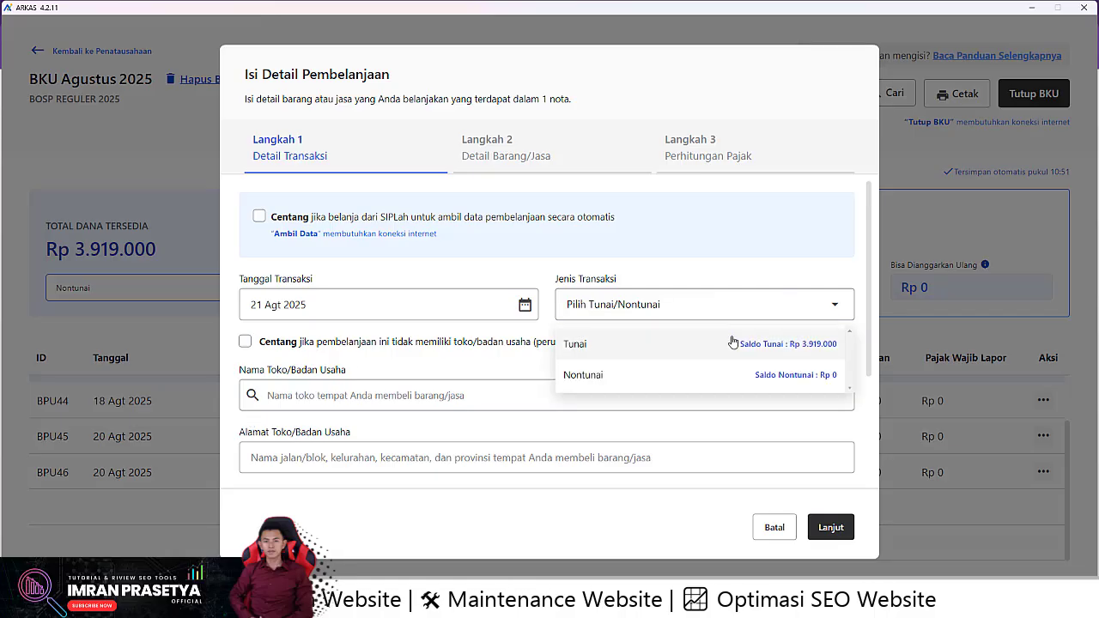
{"action": "left_click", "coordinate": [732, 342]}
{"action": "left_click", "coordinate": [244, 341]}
{"action": "left_click", "coordinate": [332, 393]}
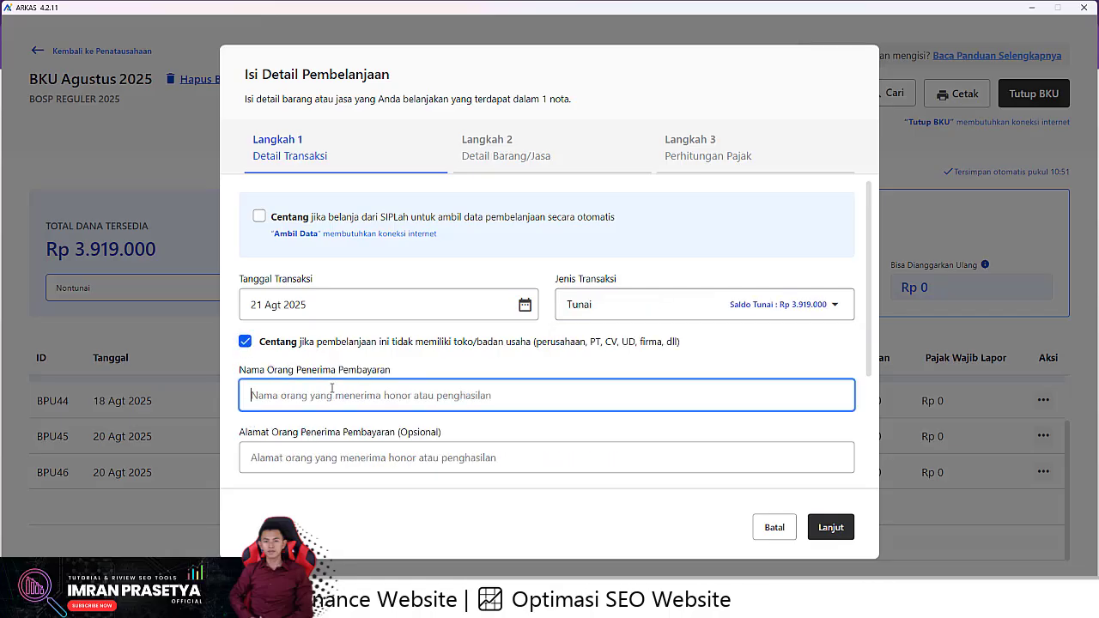
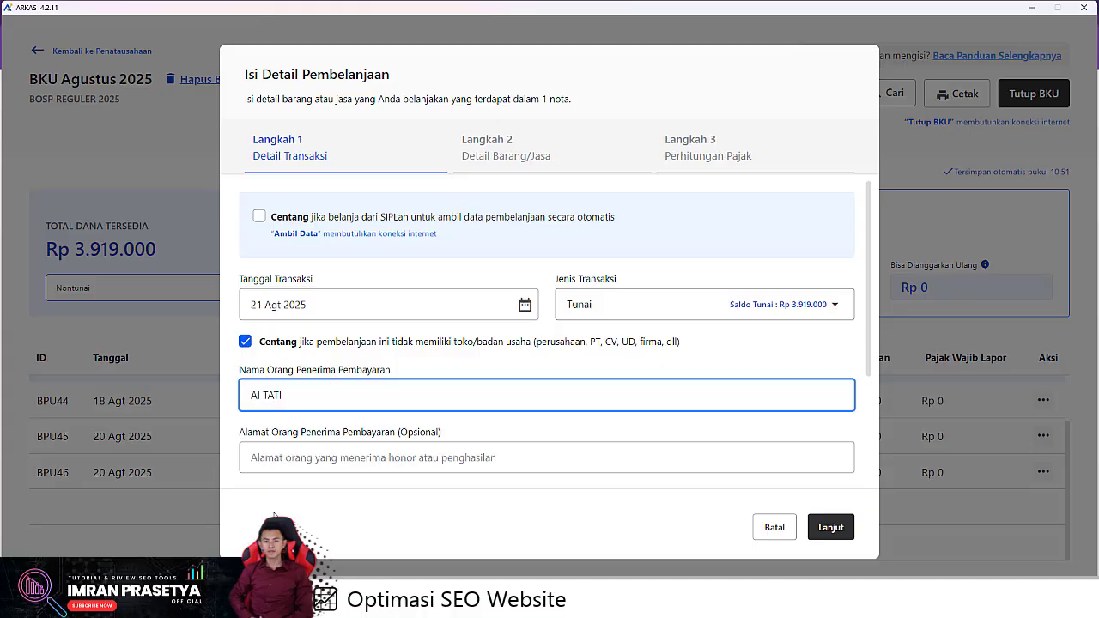
{"action": "scroll", "coordinate": [354, 454], "scroll_direction": "down", "scroll_amount": 3}
{"action": "left_click", "coordinate": [246, 456]}
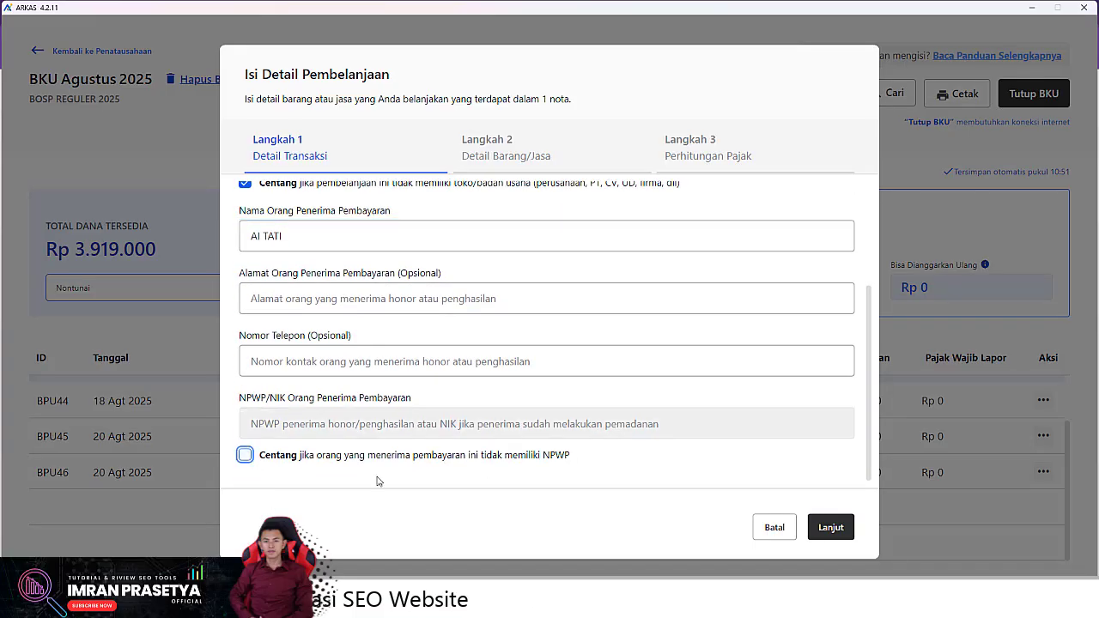
{"action": "left_click", "coordinate": [831, 526]}
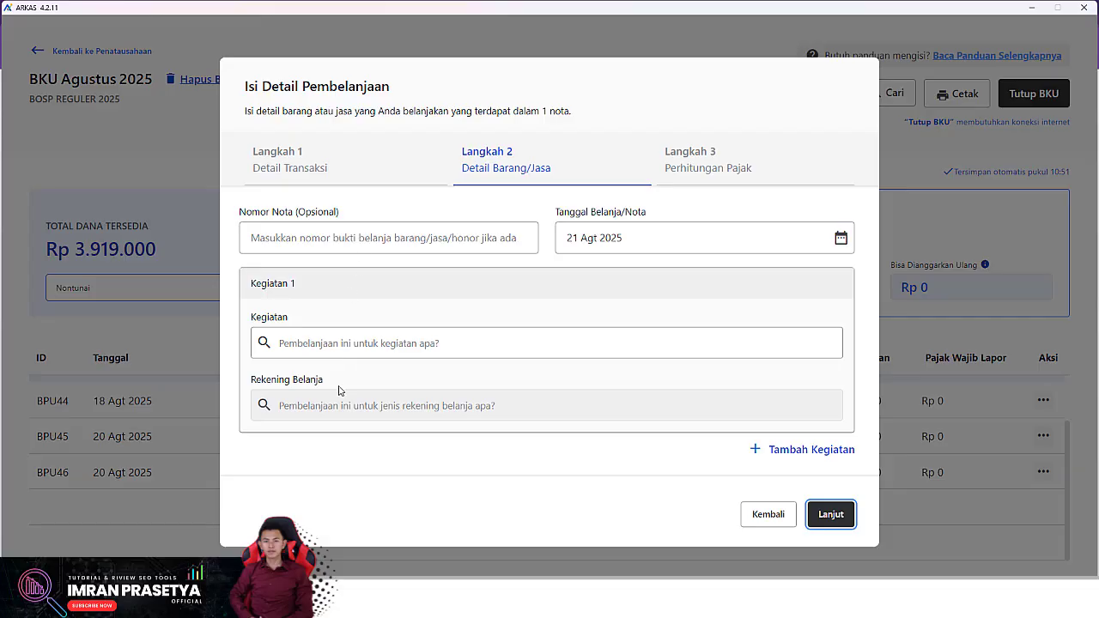
Choose Pembayaran daya listrik, Belanja Tagihan Listrik account, and one electricity token item
{"action": "left_click", "coordinate": [395, 344]}
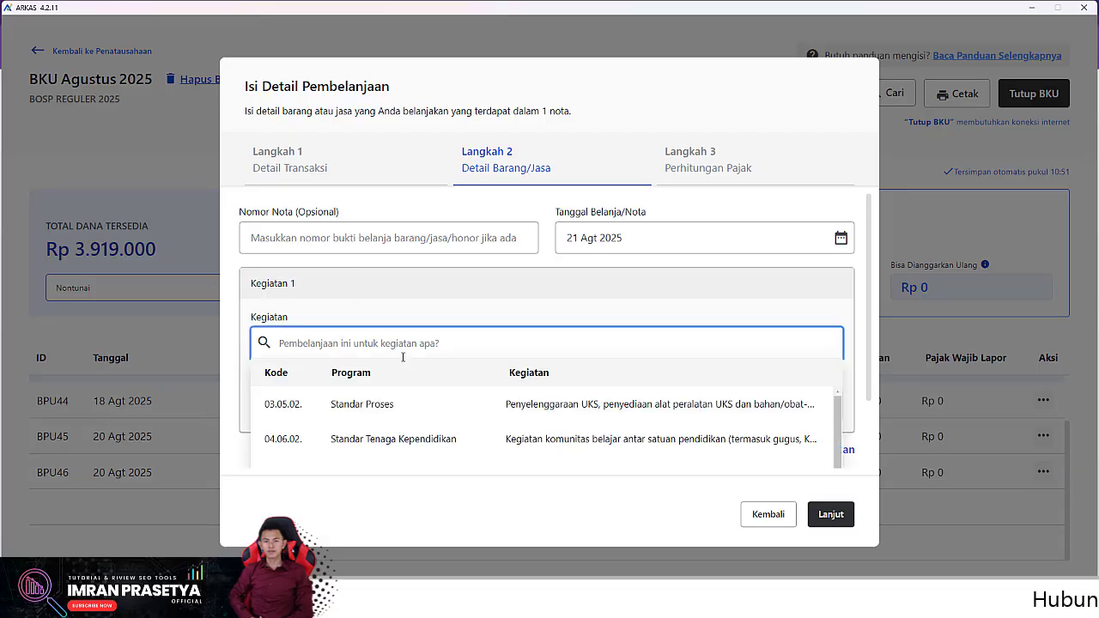
{"action": "type", "text": "LIST"}
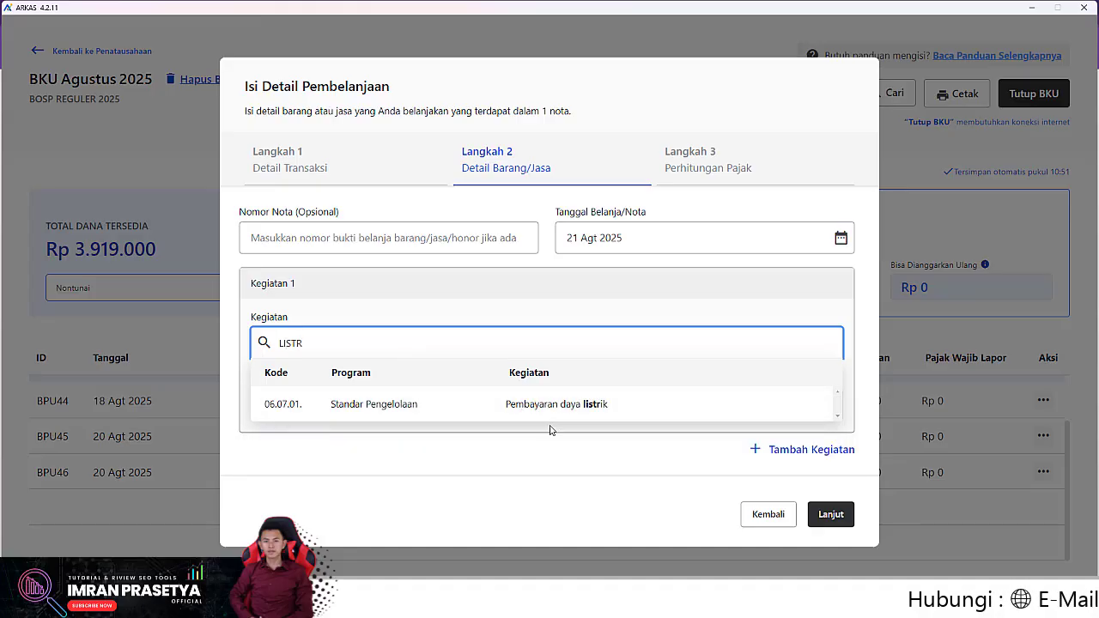
{"action": "type", "text": "R"}
{"action": "left_click", "coordinate": [532, 407]}
{"action": "left_click", "coordinate": [472, 411]}
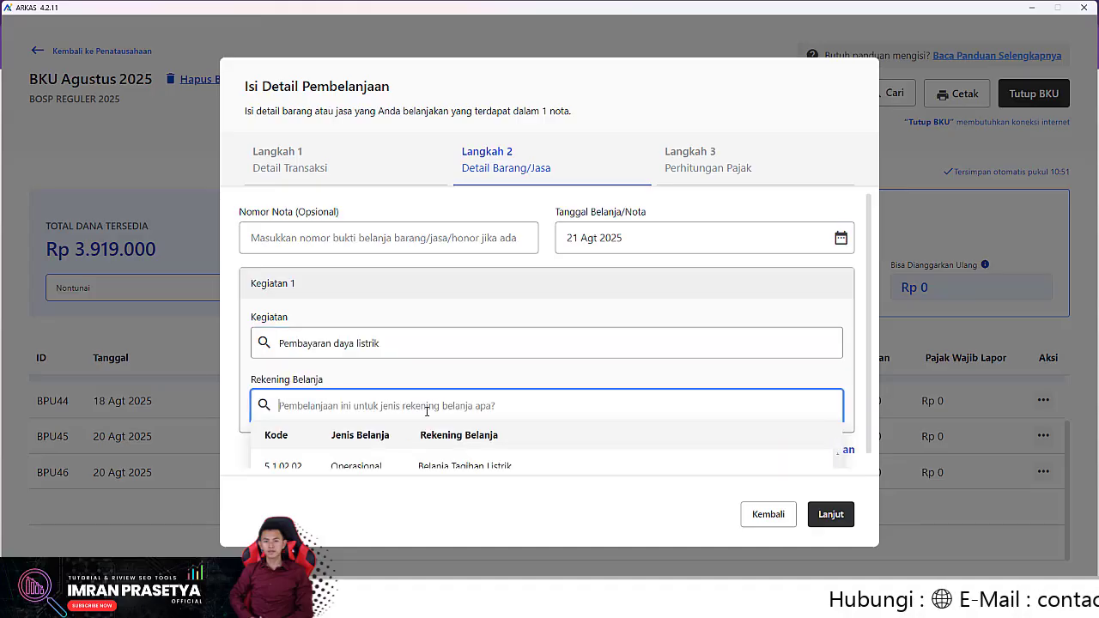
{"action": "left_click", "coordinate": [339, 458]}
{"action": "left_click", "coordinate": [256, 418]}
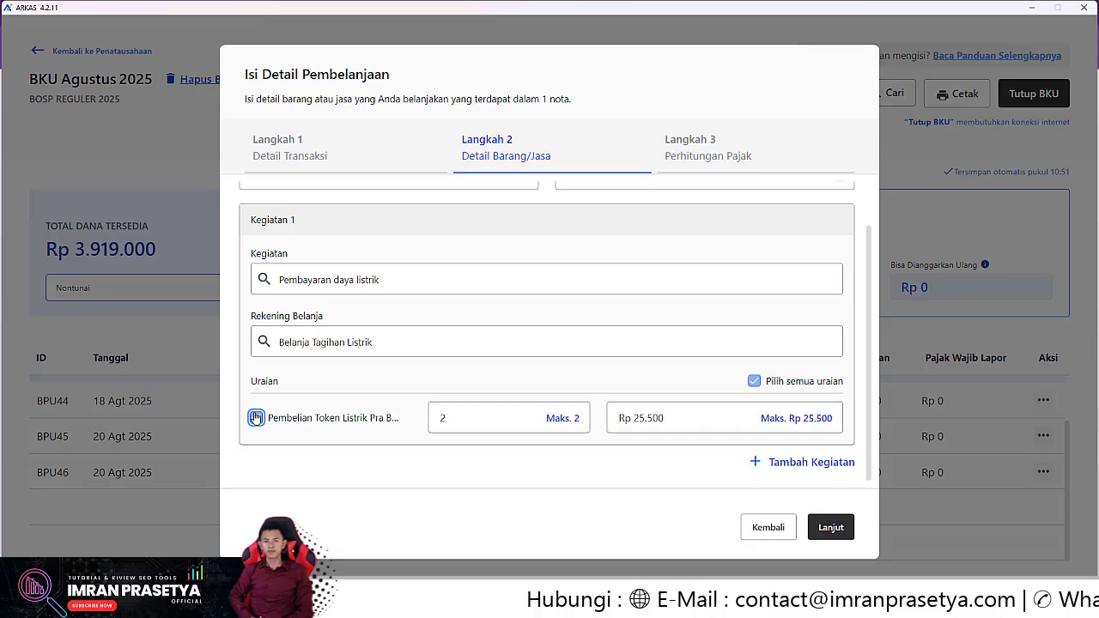
{"action": "left_click", "coordinate": [463, 418]}
{"action": "left_click_drag", "start_coordinate": [455, 420], "coordinate": [402, 438]}
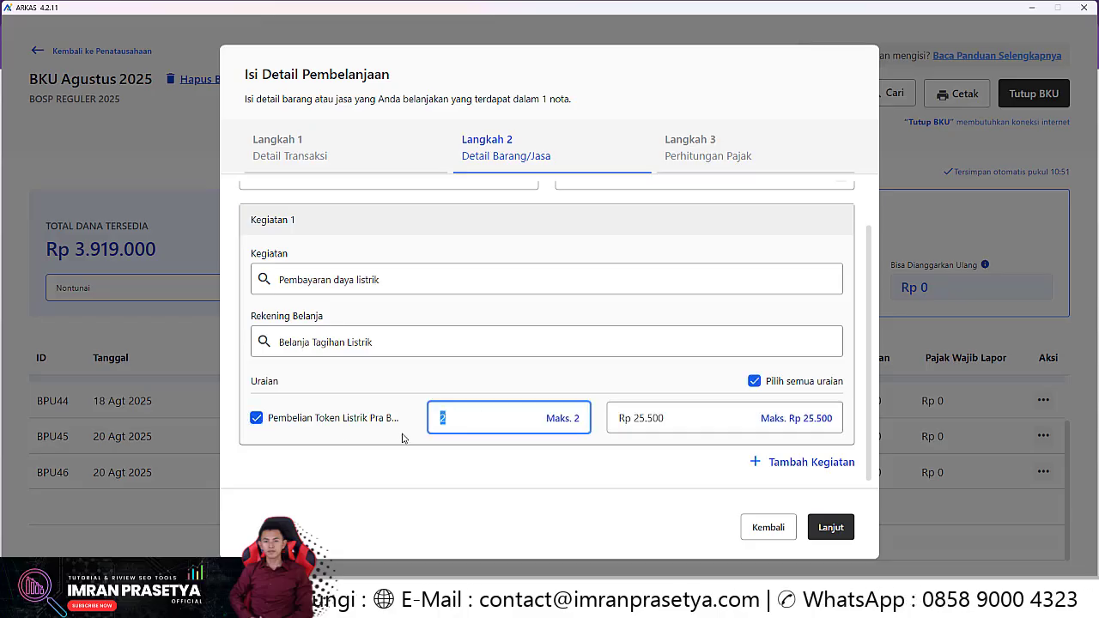
{"action": "type", "text": "1"}
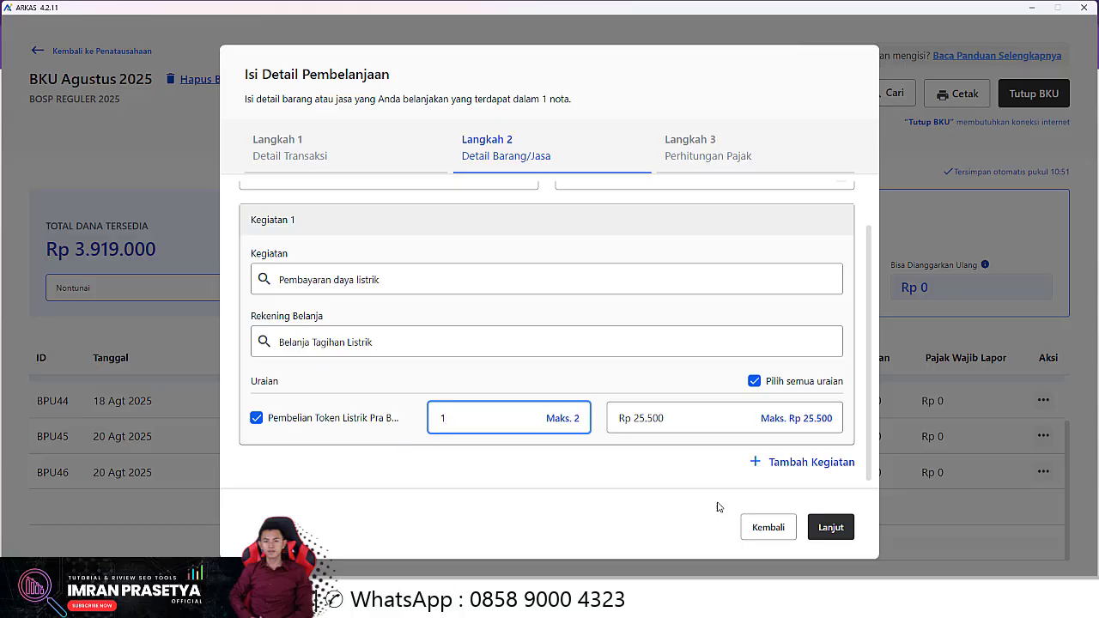
{"action": "left_click", "coordinate": [830, 526]}
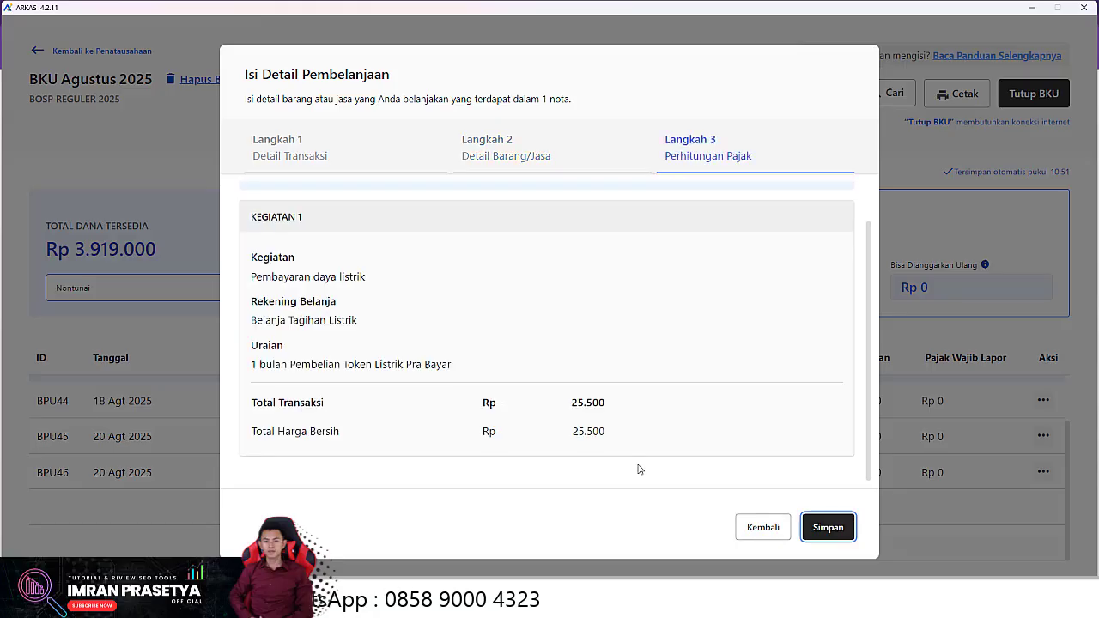
{"action": "left_click", "coordinate": [823, 528]}
Confirm saving the electricity payment and check the new BPU47 row in the ledger
{"action": "left_click", "coordinate": [692, 371]}
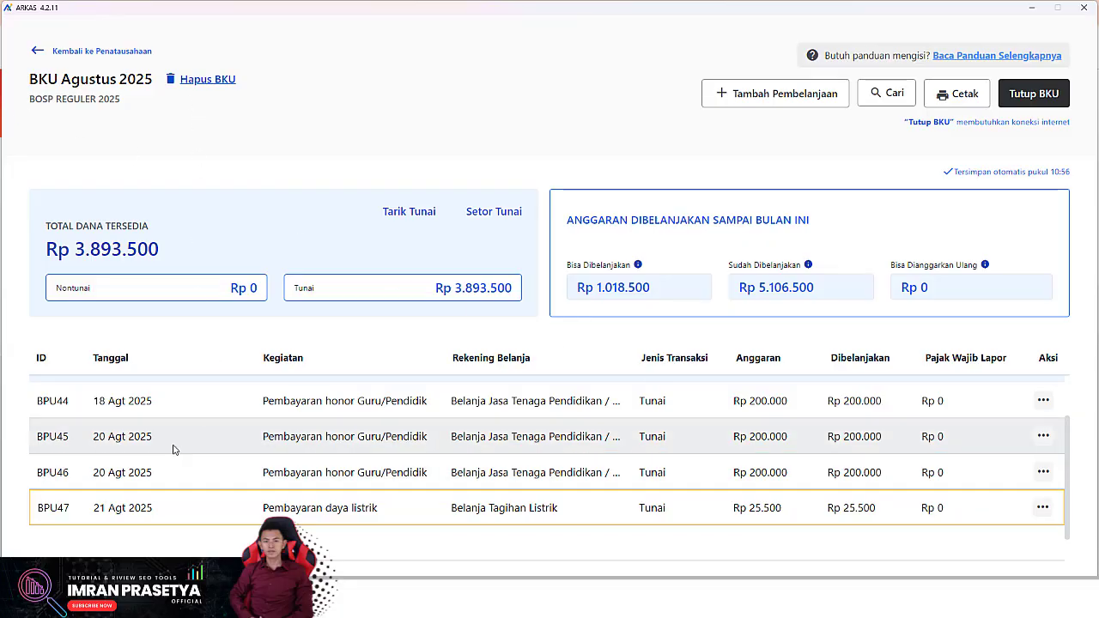
{"action": "scroll", "coordinate": [172, 448], "scroll_direction": "up", "scroll_amount": 2}
{"action": "scroll", "coordinate": [175, 455], "scroll_direction": "down", "scroll_amount": 3}
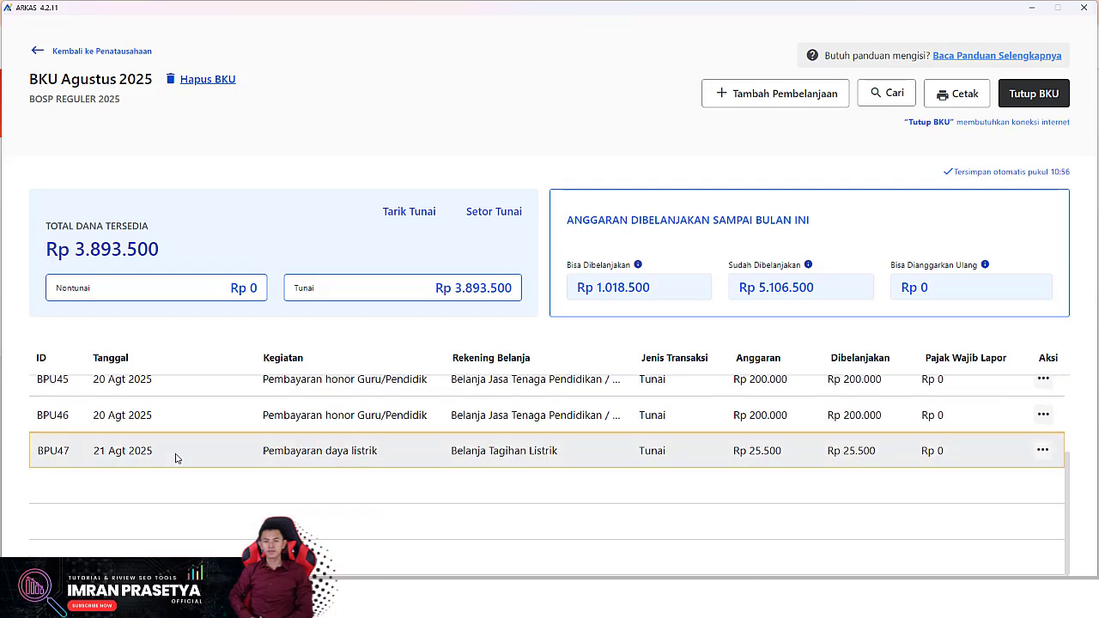
{"action": "scroll", "coordinate": [176, 458], "scroll_direction": "up", "scroll_amount": 2}
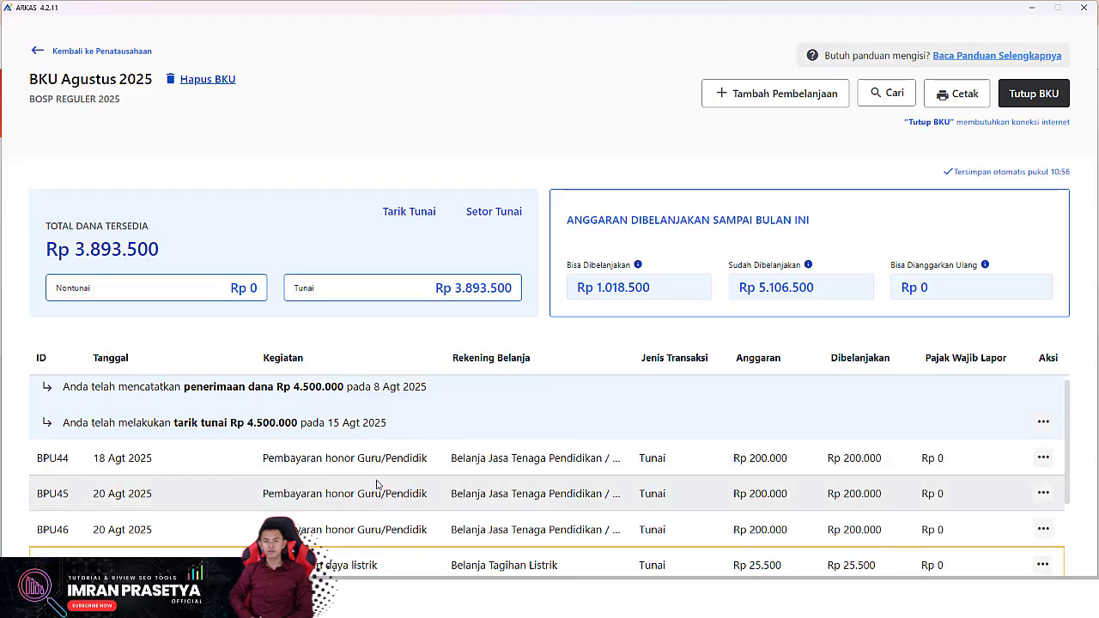
Start another spending entry dated 19 Agt 2025 as a Tunai transaction
{"action": "left_click", "coordinate": [769, 96]}
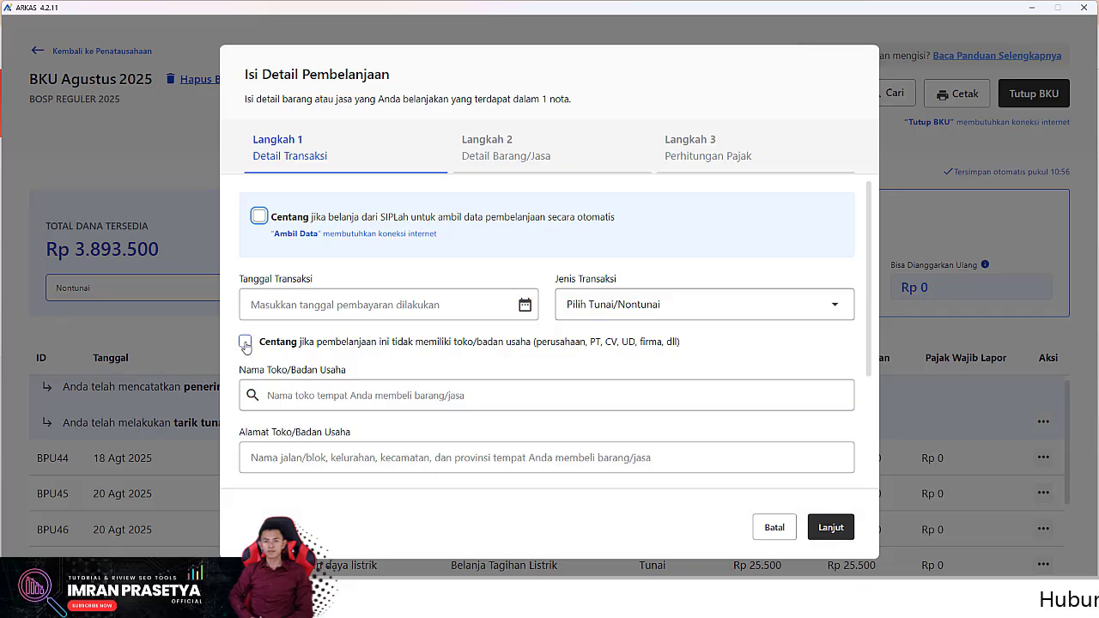
{"action": "left_click", "coordinate": [329, 304]}
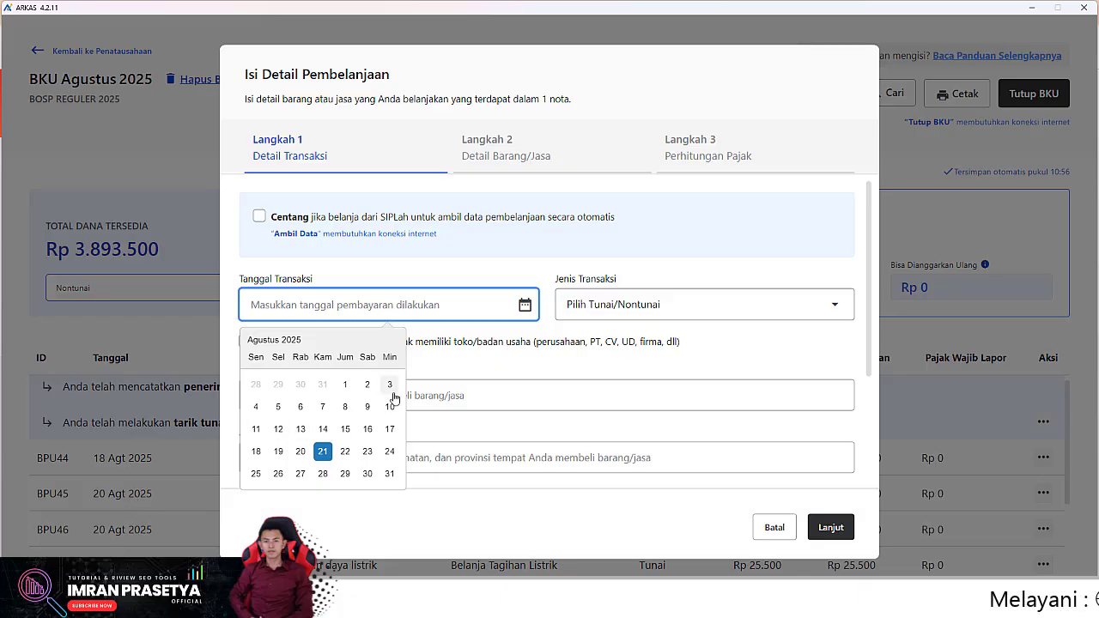
{"action": "left_click", "coordinate": [275, 453]}
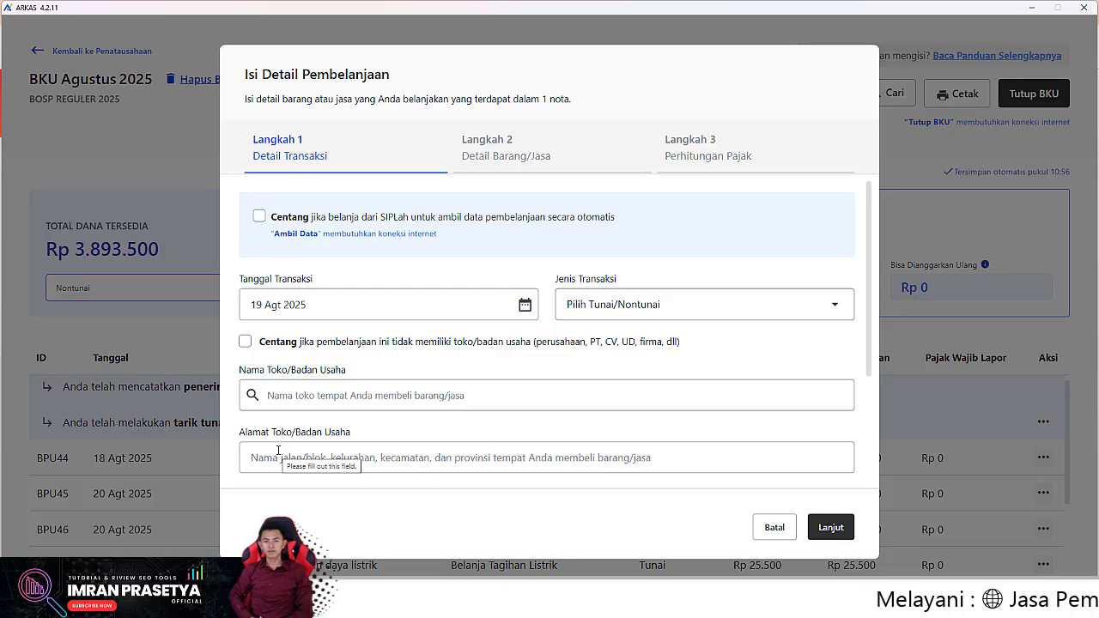
{"action": "left_click", "coordinate": [729, 316]}
{"action": "left_click", "coordinate": [601, 343]}
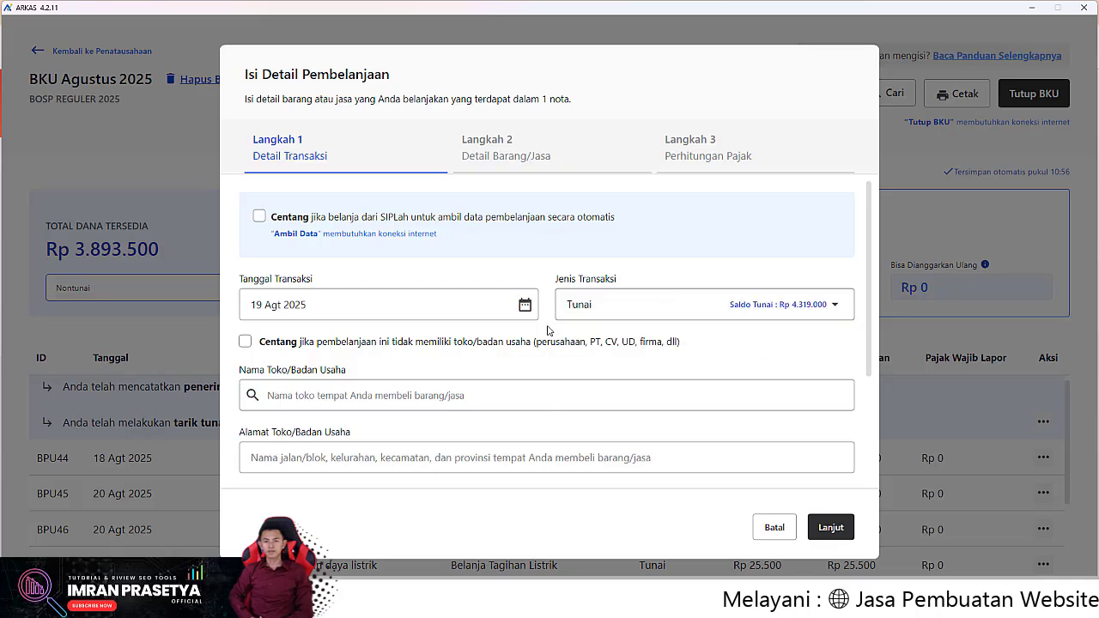
Mark no shop, enter the payee's name, mark no NPWP, and move to item details
{"action": "left_click", "coordinate": [245, 342]}
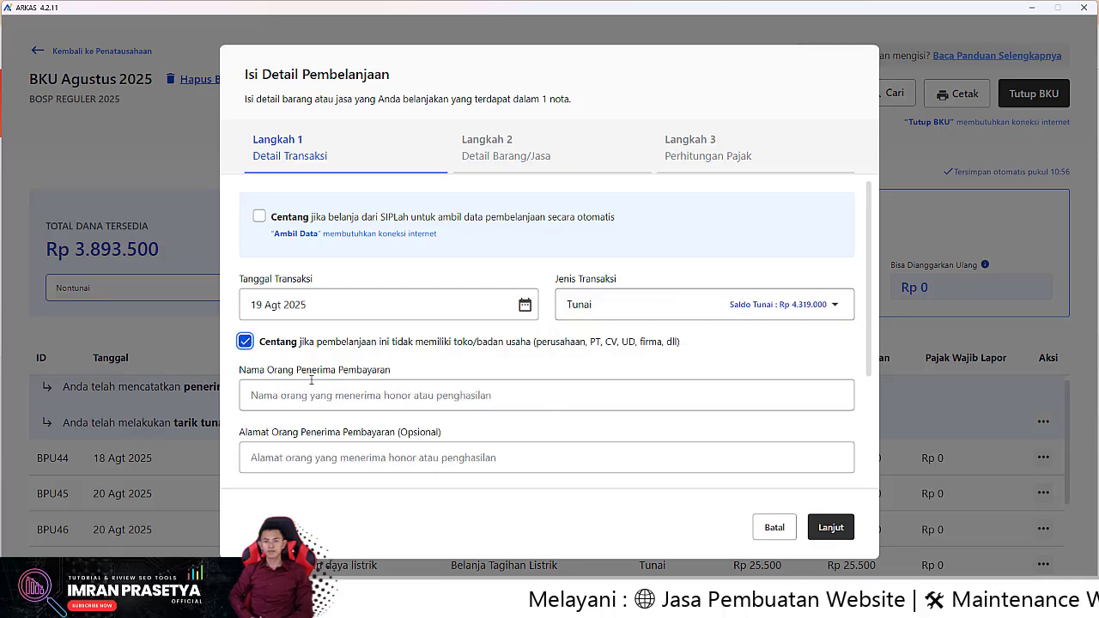
{"action": "left_click", "coordinate": [374, 397]}
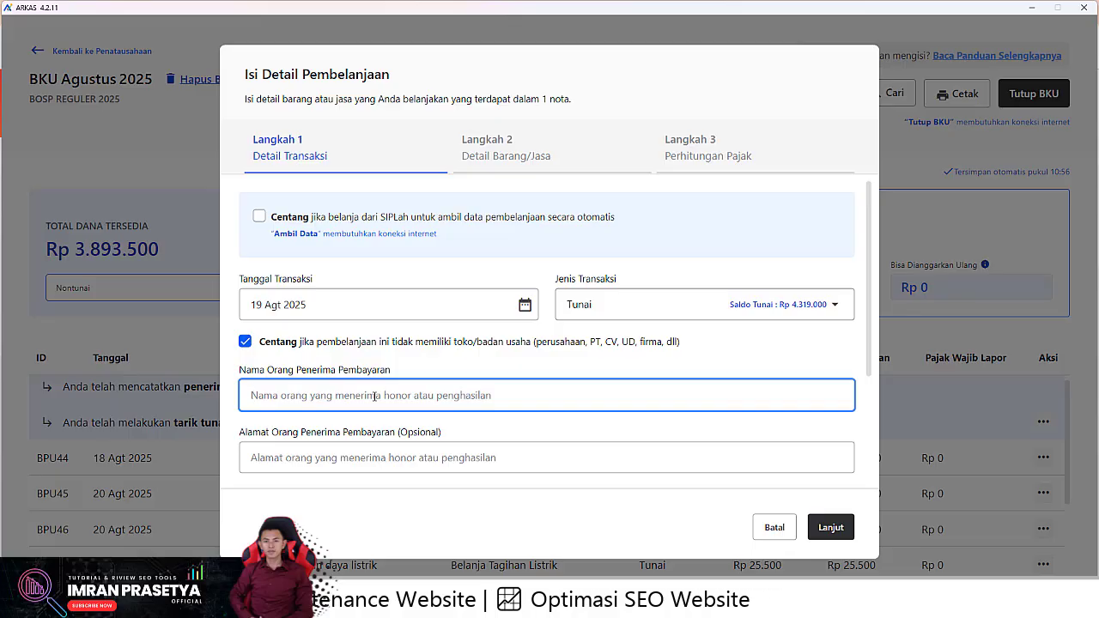
{"action": "type", "text": "UIES"}
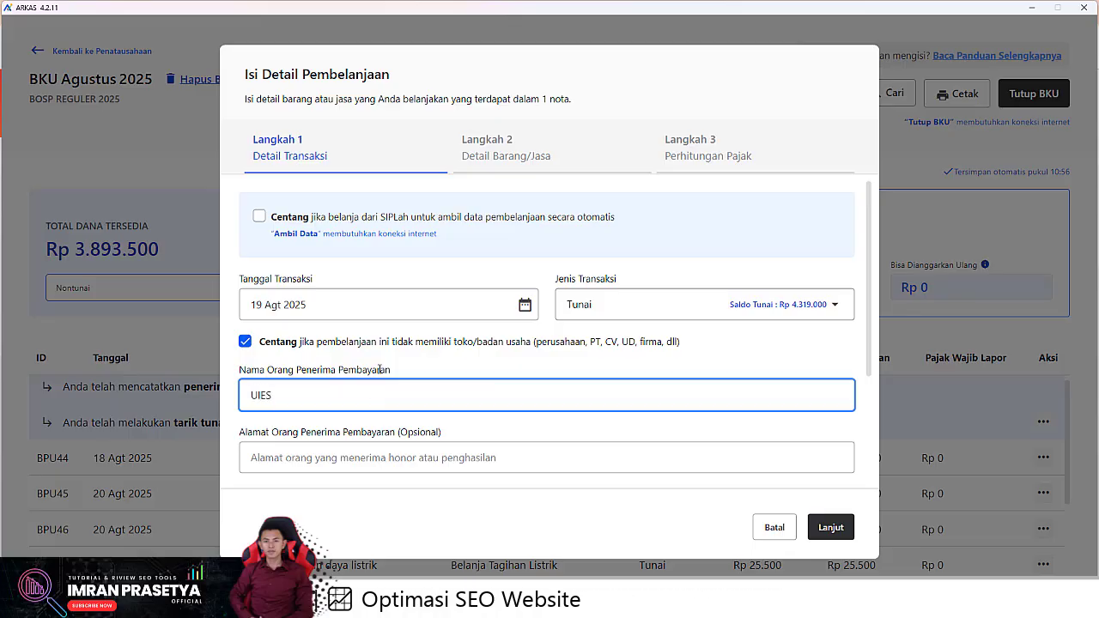
{"action": "key", "text": "ctrl+a"}
{"action": "type", "text": "EUI"}
{"action": "scroll", "coordinate": [361, 369], "scroll_direction": "down", "scroll_amount": 2}
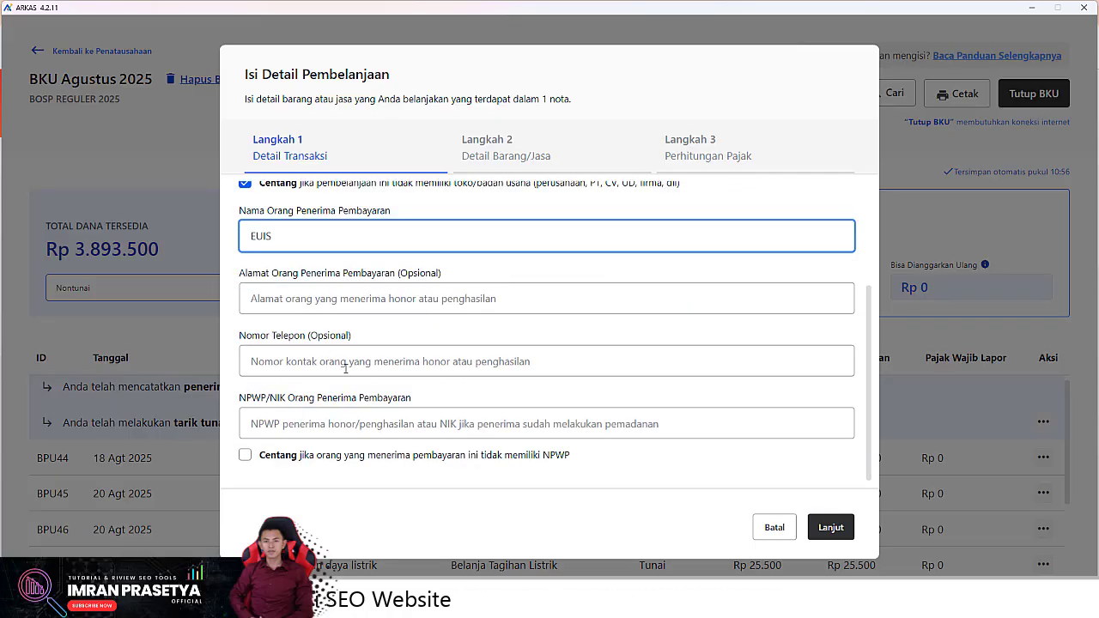
{"action": "left_click", "coordinate": [249, 457]}
{"action": "left_click", "coordinate": [829, 529]}
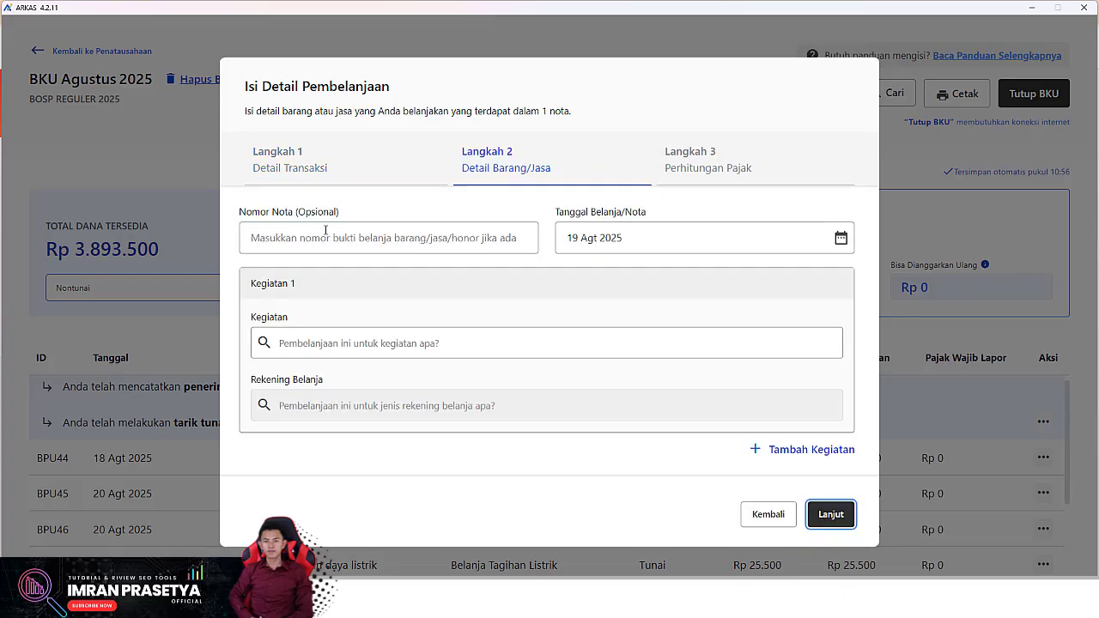
Record KKG activity 04.06.02, in-town travel account, one Rp 30.000 transport allowance, and save as BPU48
{"action": "left_click", "coordinate": [336, 342]}
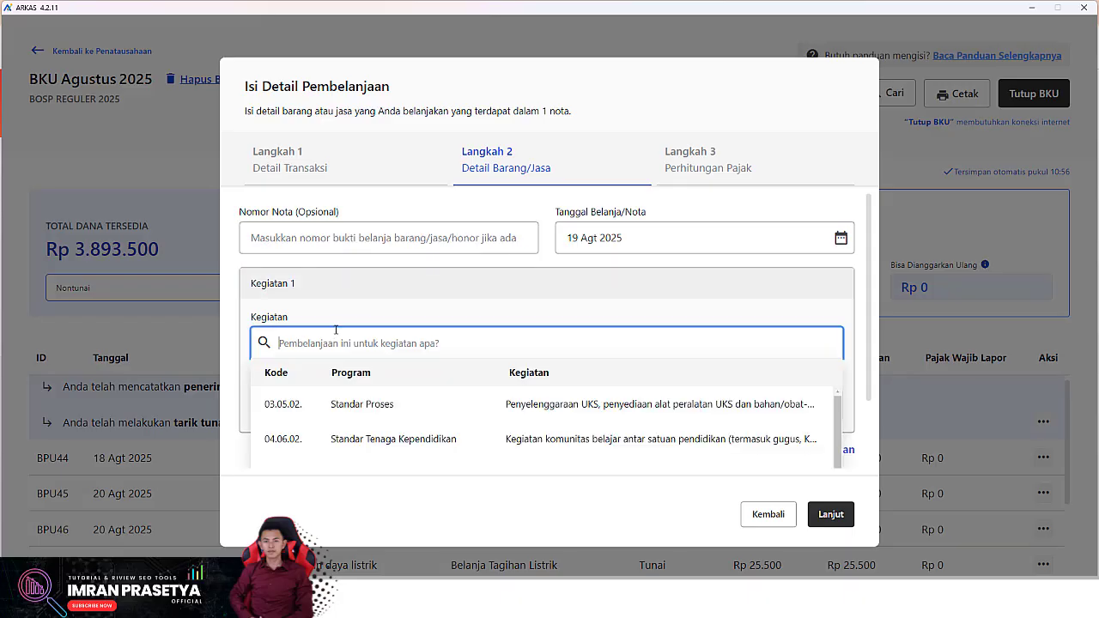
{"action": "type", "text": "KKG"}
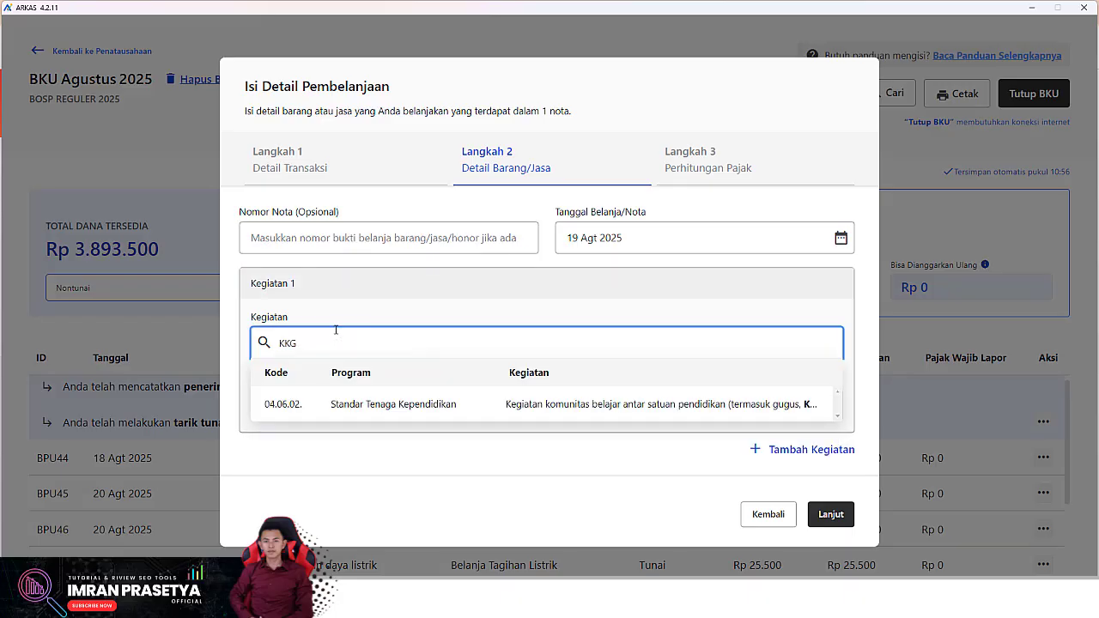
{"action": "left_click", "coordinate": [443, 415]}
{"action": "left_click", "coordinate": [444, 410]}
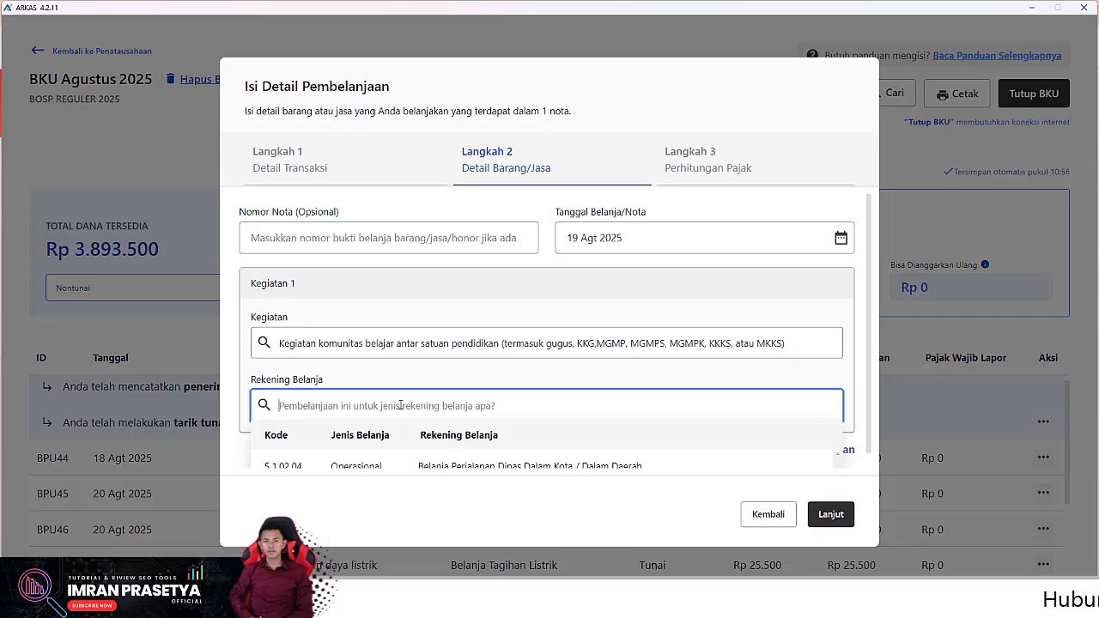
{"action": "left_click", "coordinate": [343, 453]}
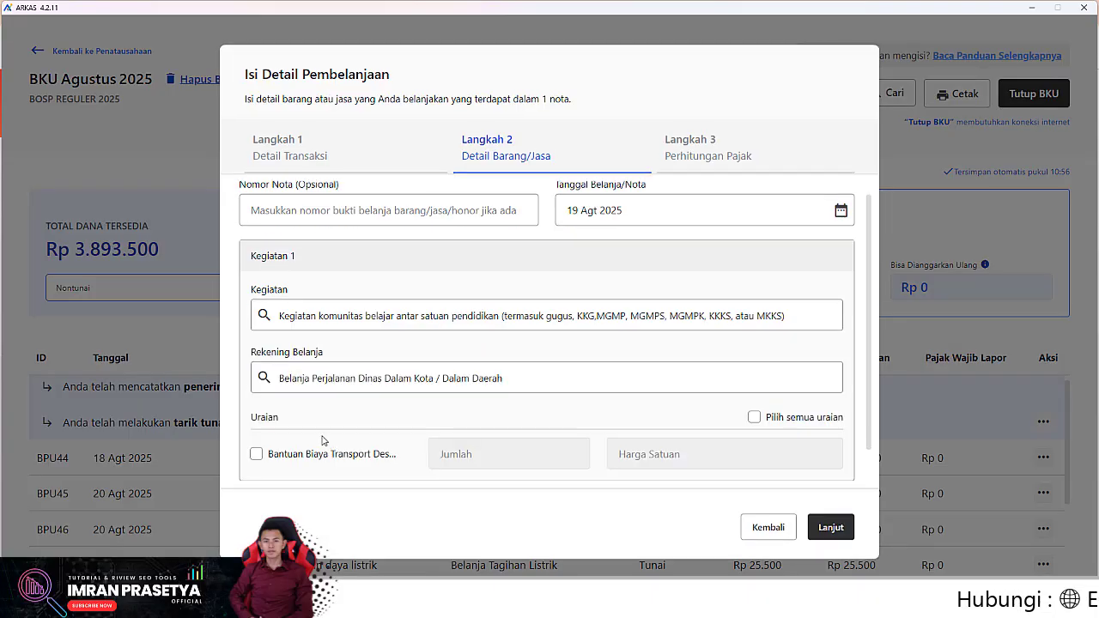
{"action": "left_click", "coordinate": [256, 453]}
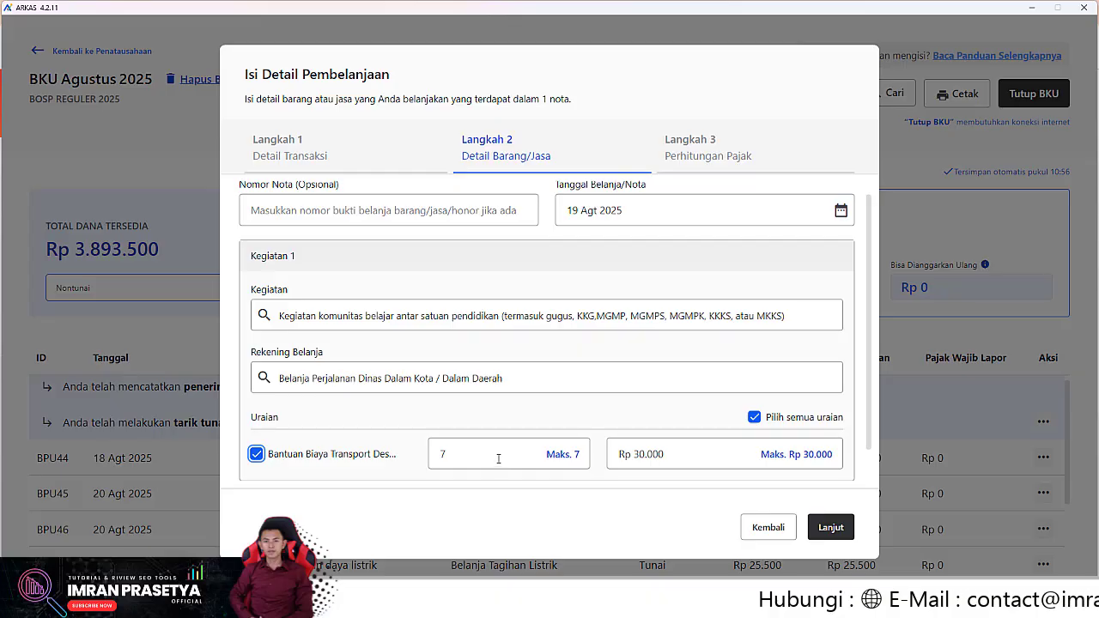
{"action": "left_click_drag", "start_coordinate": [458, 453], "coordinate": [425, 450]}
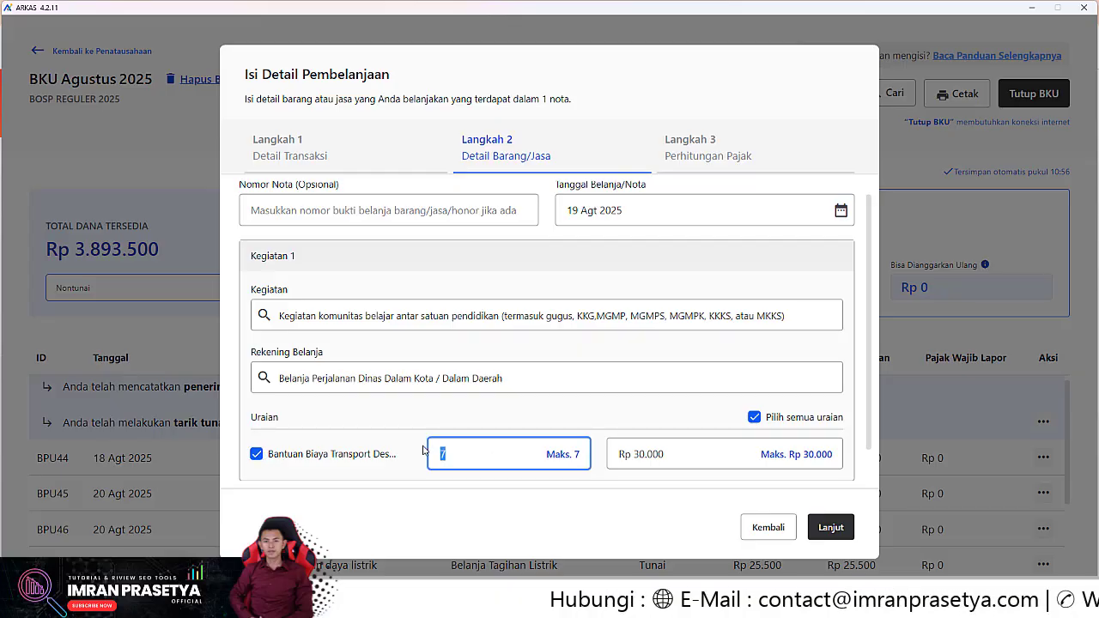
{"action": "type", "text": "1"}
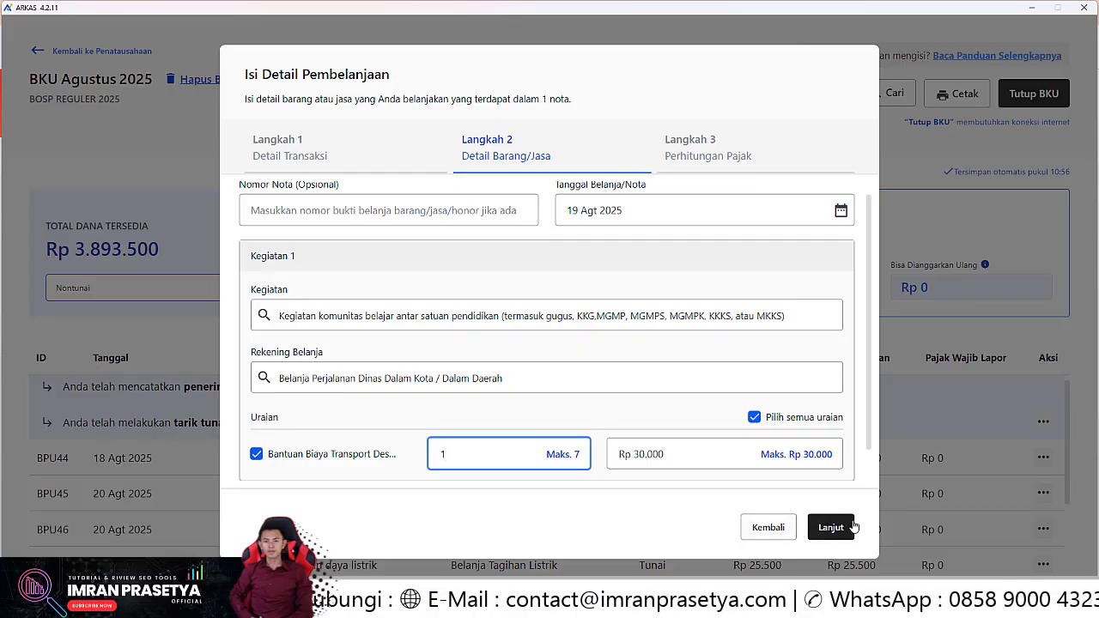
{"action": "left_click", "coordinate": [830, 527]}
{"action": "left_click", "coordinate": [829, 529]}
{"action": "left_click", "coordinate": [688, 366]}
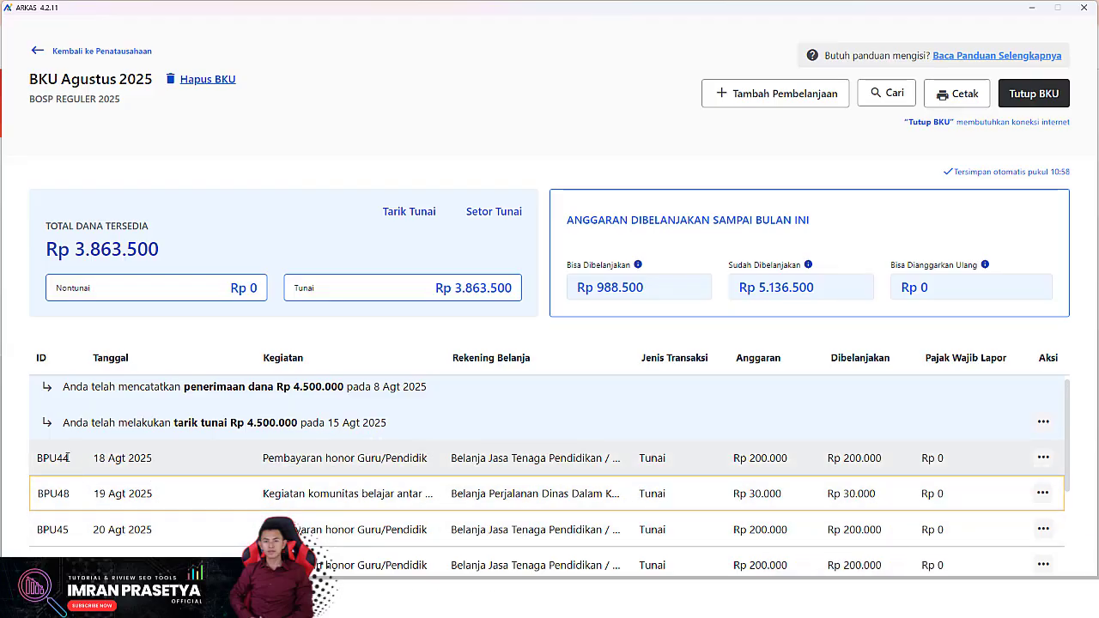
Find BPU48 in the ledger and delete it with Hapus Semua
{"action": "scroll", "coordinate": [72, 524], "scroll_direction": "down", "scroll_amount": 2}
{"action": "scroll", "coordinate": [72, 550], "scroll_direction": "up", "scroll_amount": 2}
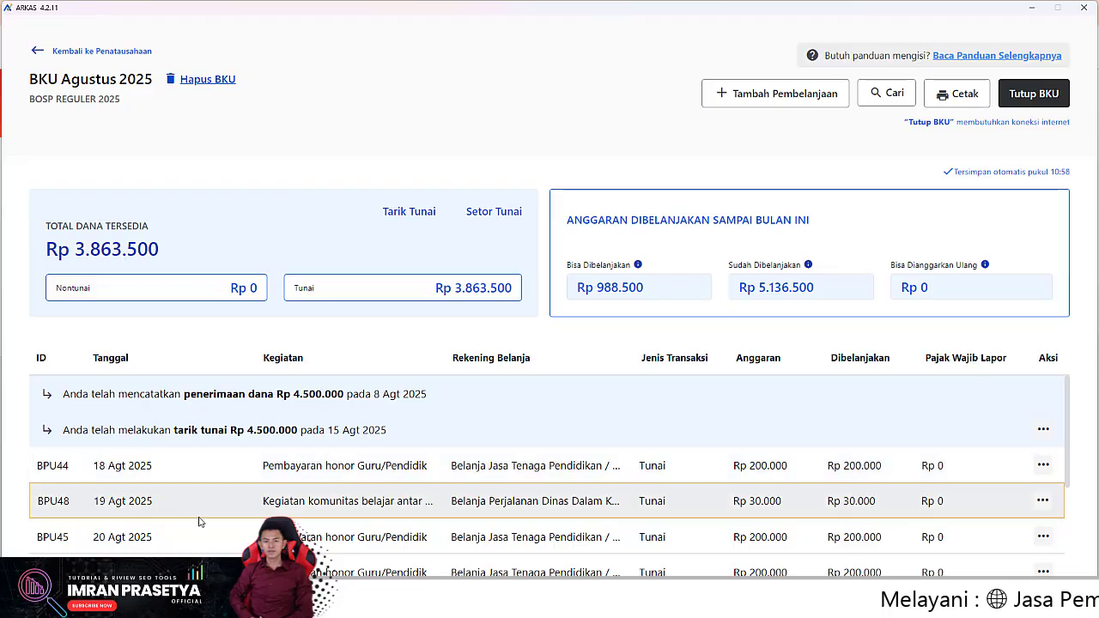
{"action": "scroll", "coordinate": [199, 521], "scroll_direction": "down", "scroll_amount": 2}
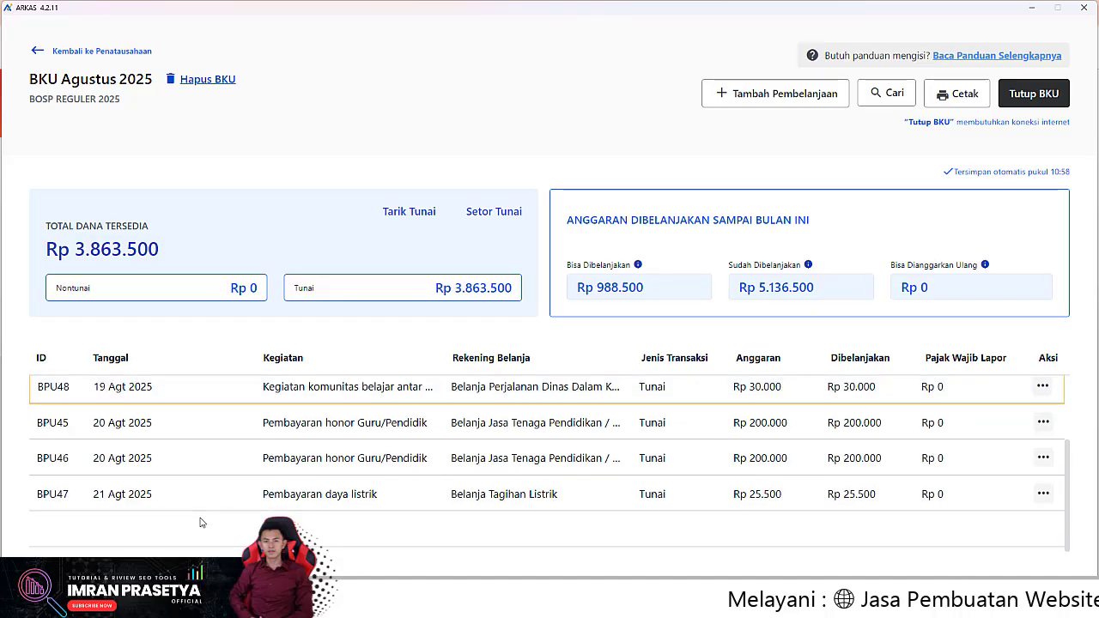
{"action": "scroll", "coordinate": [196, 521], "scroll_direction": "up", "scroll_amount": 2}
{"action": "scroll", "coordinate": [196, 521], "scroll_direction": "up", "scroll_amount": 1}
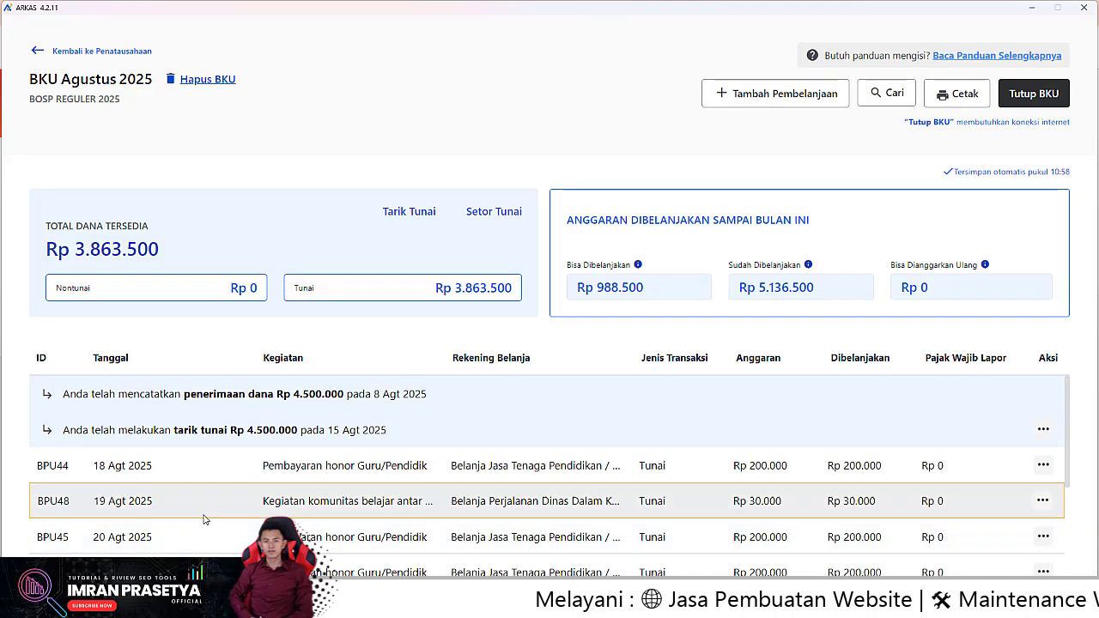
{"action": "scroll", "coordinate": [198, 520], "scroll_direction": "down", "scroll_amount": 2}
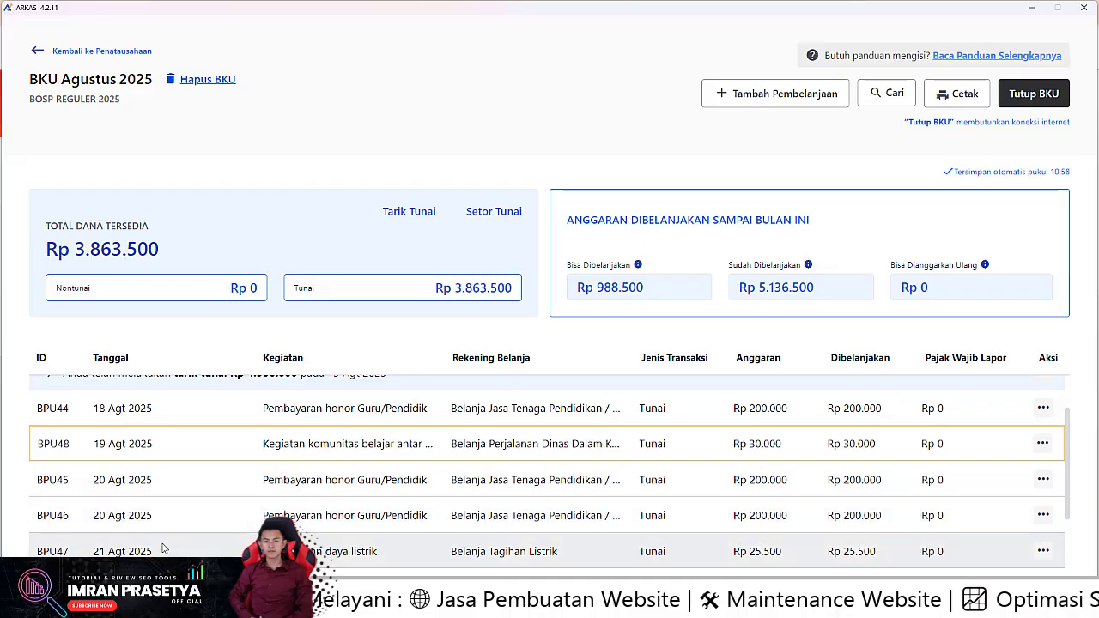
{"action": "scroll", "coordinate": [181, 488], "scroll_direction": "up", "scroll_amount": 2}
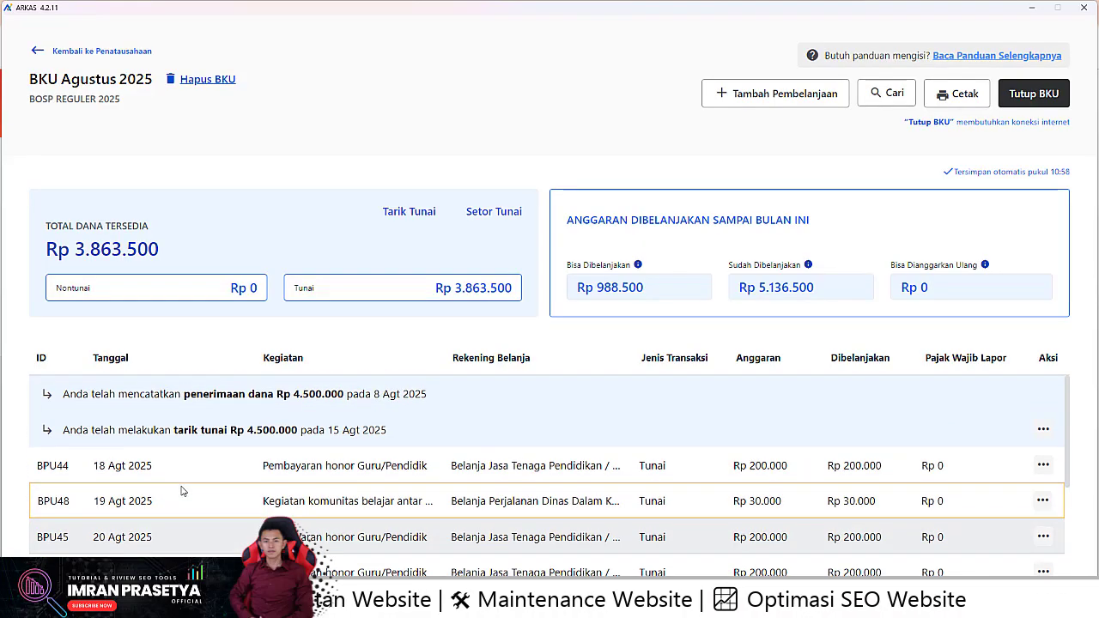
{"action": "scroll", "coordinate": [192, 490], "scroll_direction": "down", "scroll_amount": 2}
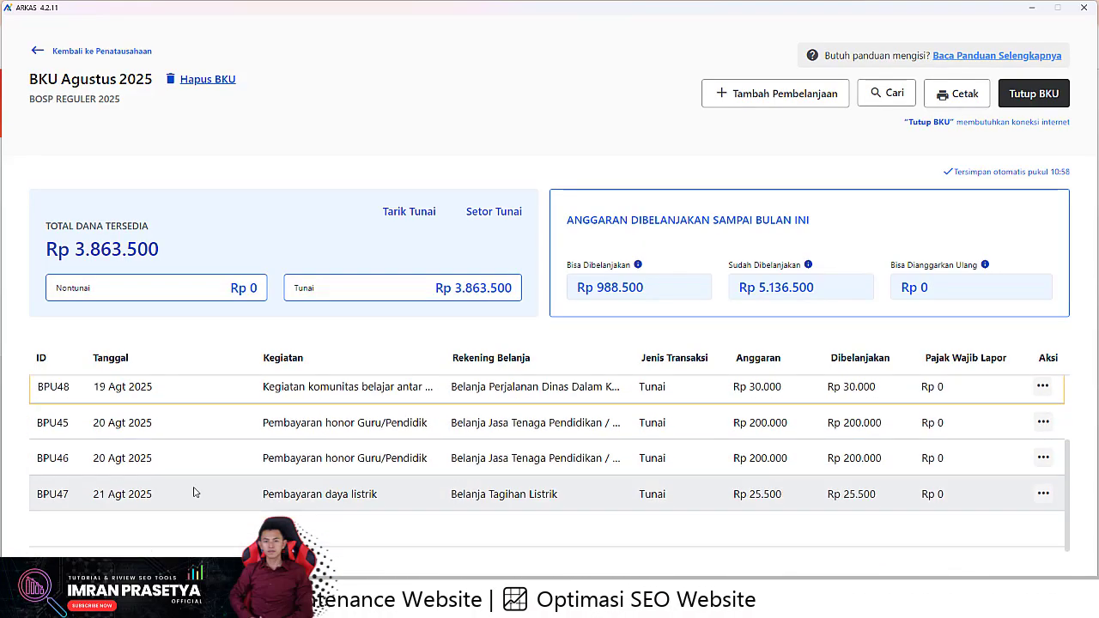
{"action": "scroll", "coordinate": [86, 490], "scroll_direction": "up", "scroll_amount": 1}
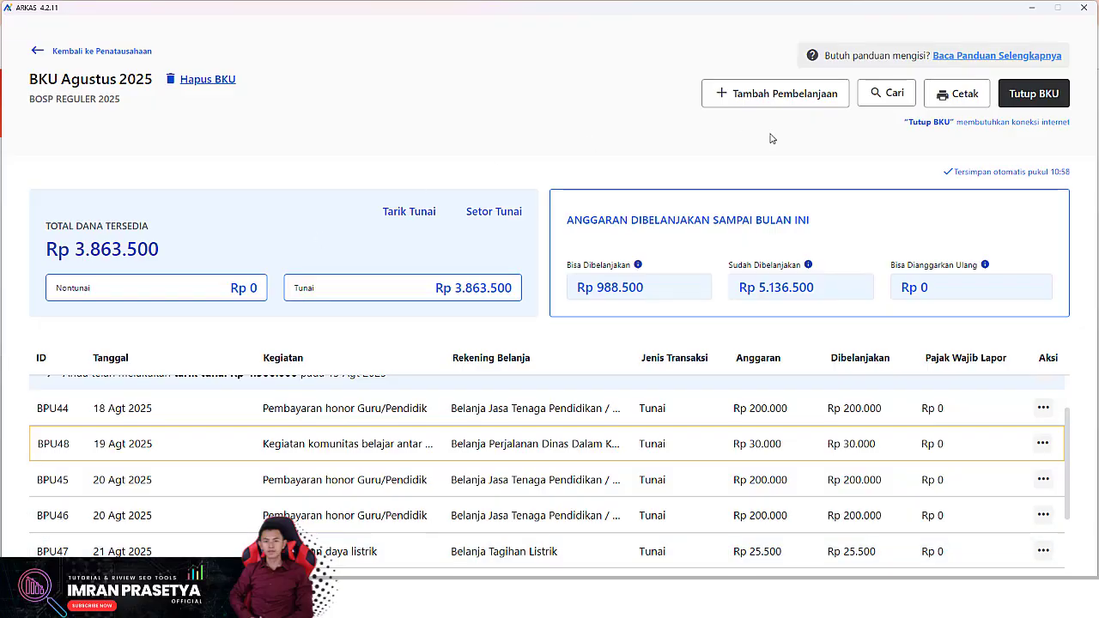
{"action": "scroll", "coordinate": [198, 426], "scroll_direction": "up", "scroll_amount": 1}
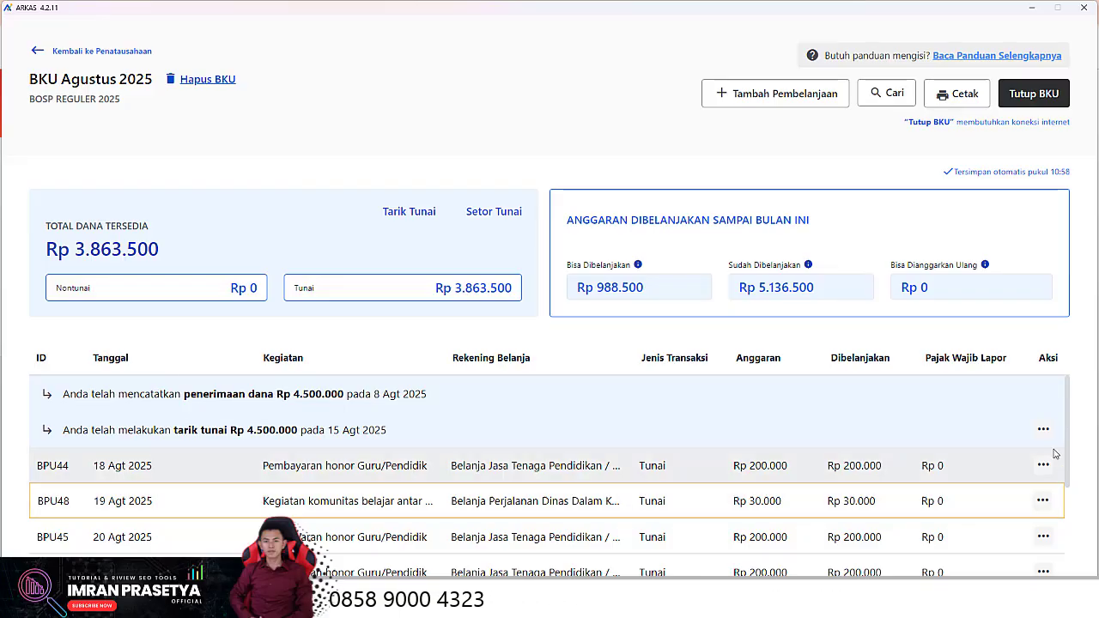
{"action": "left_click", "coordinate": [1042, 500]}
{"action": "left_click", "coordinate": [1039, 497]}
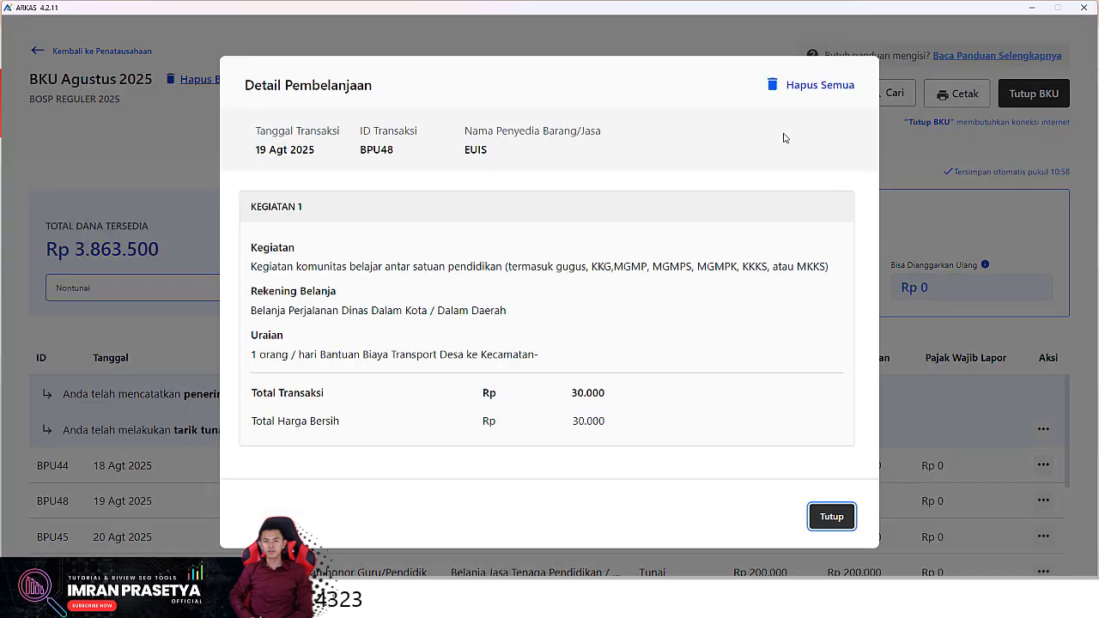
{"action": "left_click", "coordinate": [807, 86]}
{"action": "left_click", "coordinate": [694, 366]}
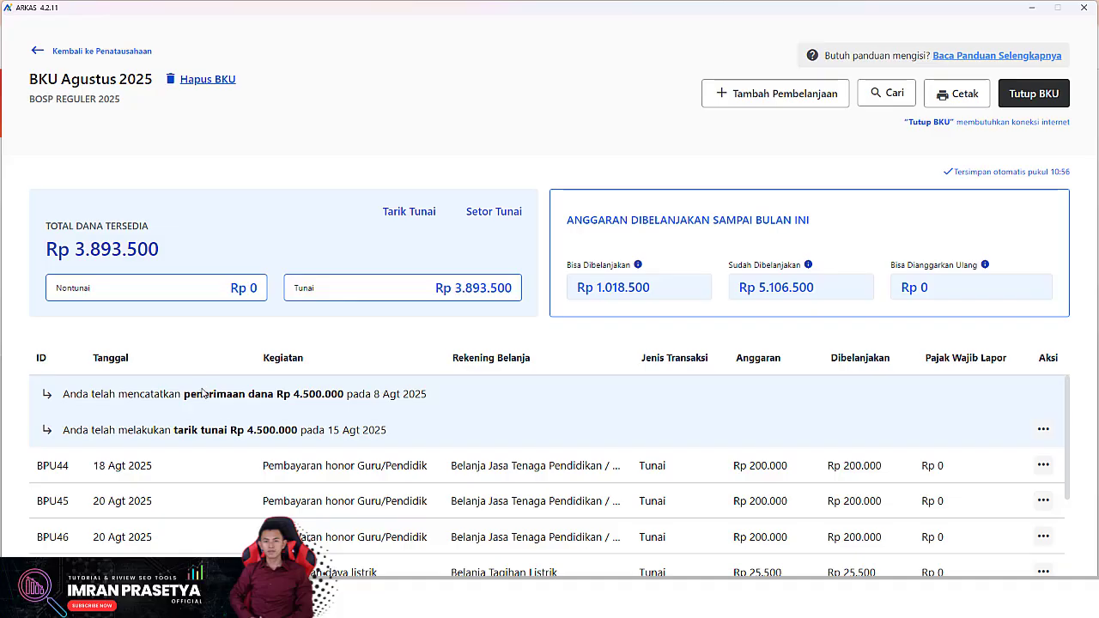
Scroll the ledger to verify BPU44–BPU47 remain with Rp 3.893.500 available
{"action": "scroll", "coordinate": [191, 461], "scroll_direction": "down", "scroll_amount": 1}
{"action": "scroll", "coordinate": [165, 473], "scroll_direction": "up", "scroll_amount": 1}
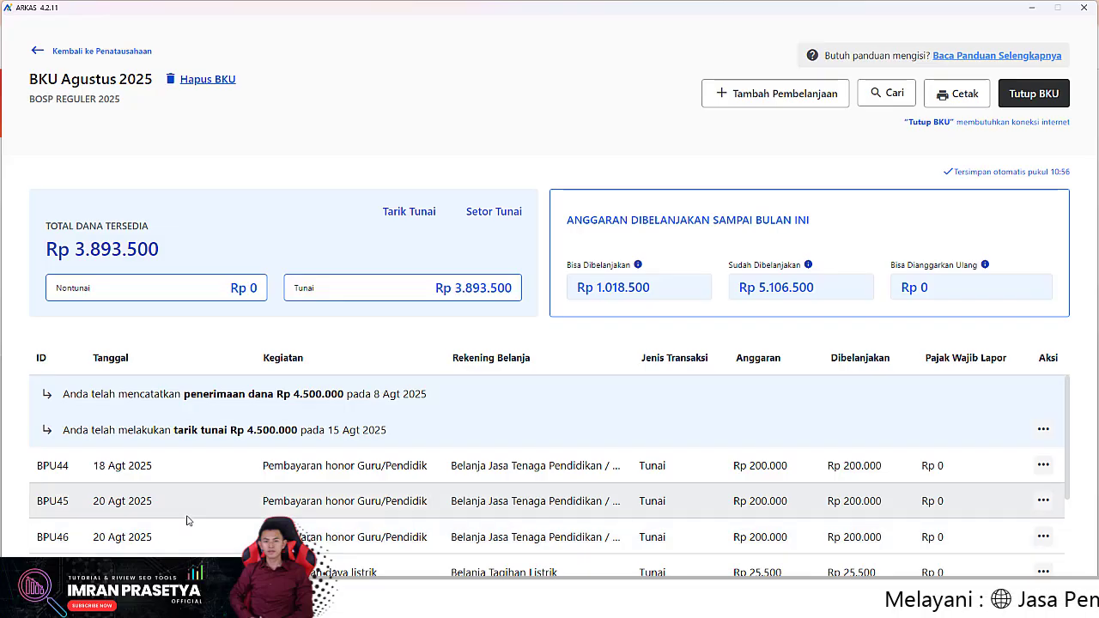
{"action": "scroll", "coordinate": [202, 515], "scroll_direction": "down", "scroll_amount": 2}
{"action": "scroll", "coordinate": [63, 492], "scroll_direction": "up", "scroll_amount": 2}
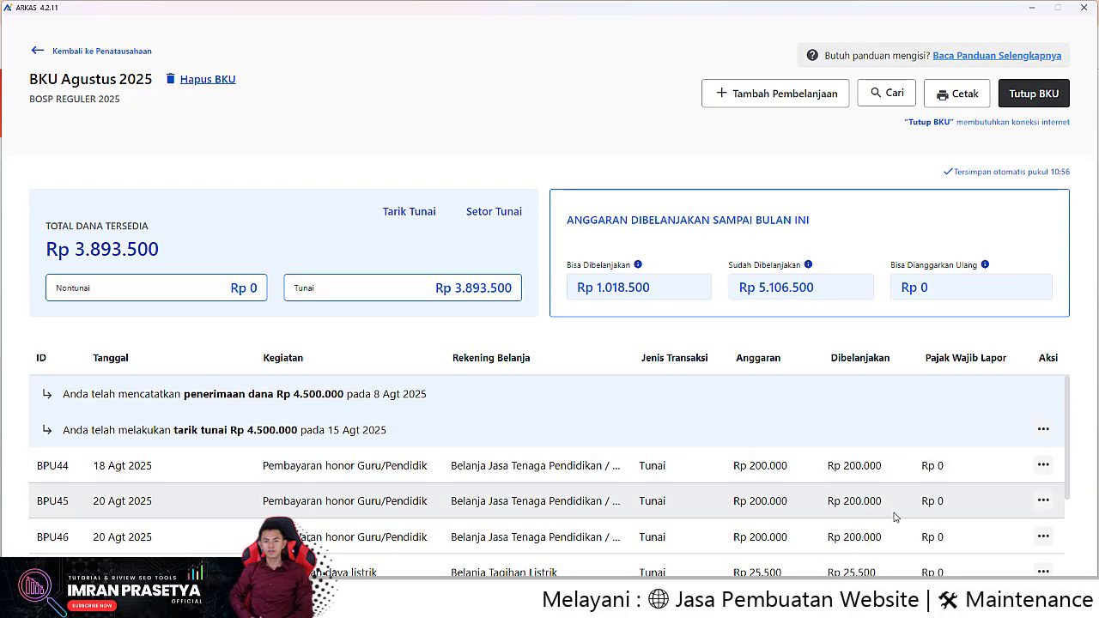
{"action": "scroll", "coordinate": [772, 518], "scroll_direction": "down", "scroll_amount": 2}
{"action": "scroll", "coordinate": [238, 486], "scroll_direction": "up", "scroll_amount": 2}
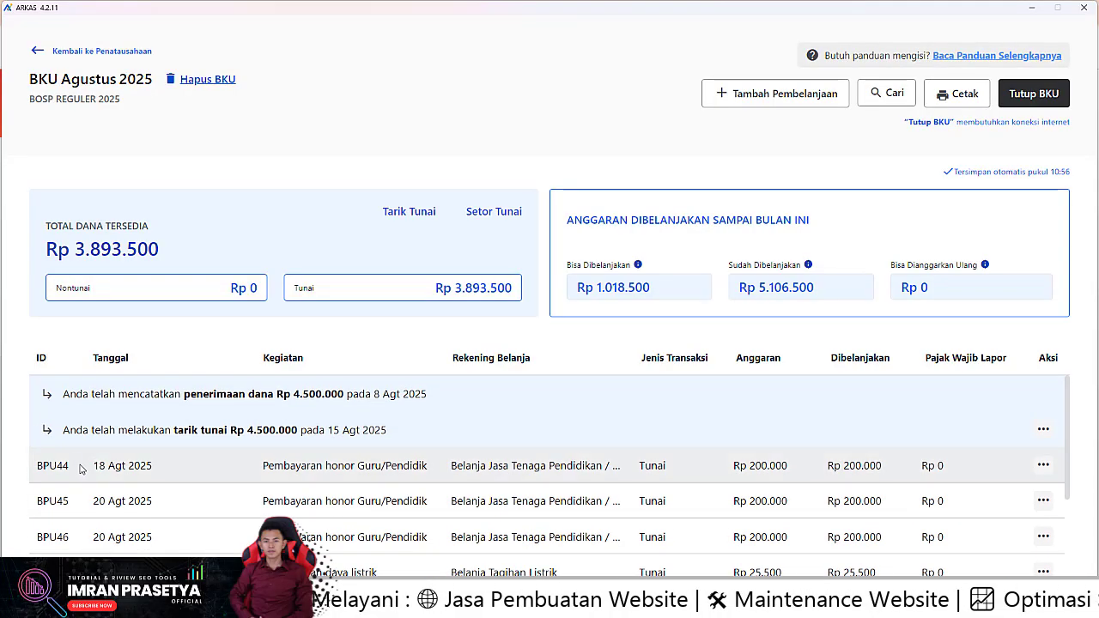
{"action": "scroll", "coordinate": [121, 554], "scroll_direction": "down", "scroll_amount": 1}
{"action": "scroll", "coordinate": [122, 553], "scroll_direction": "down", "scroll_amount": 2}
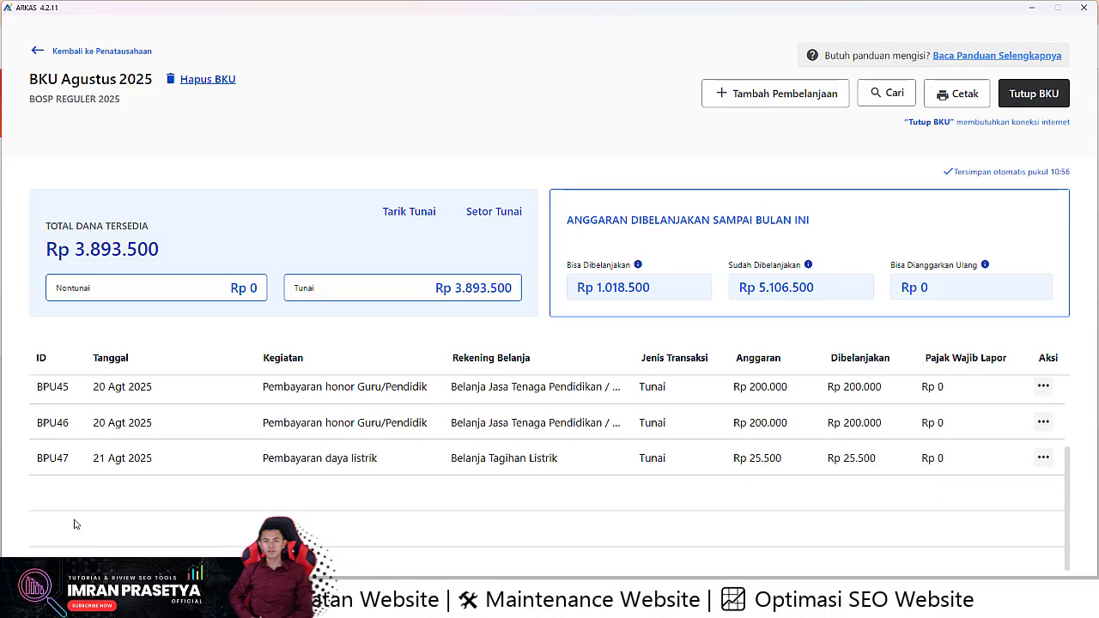
{"action": "scroll", "coordinate": [52, 515], "scroll_direction": "up", "scroll_amount": 3}
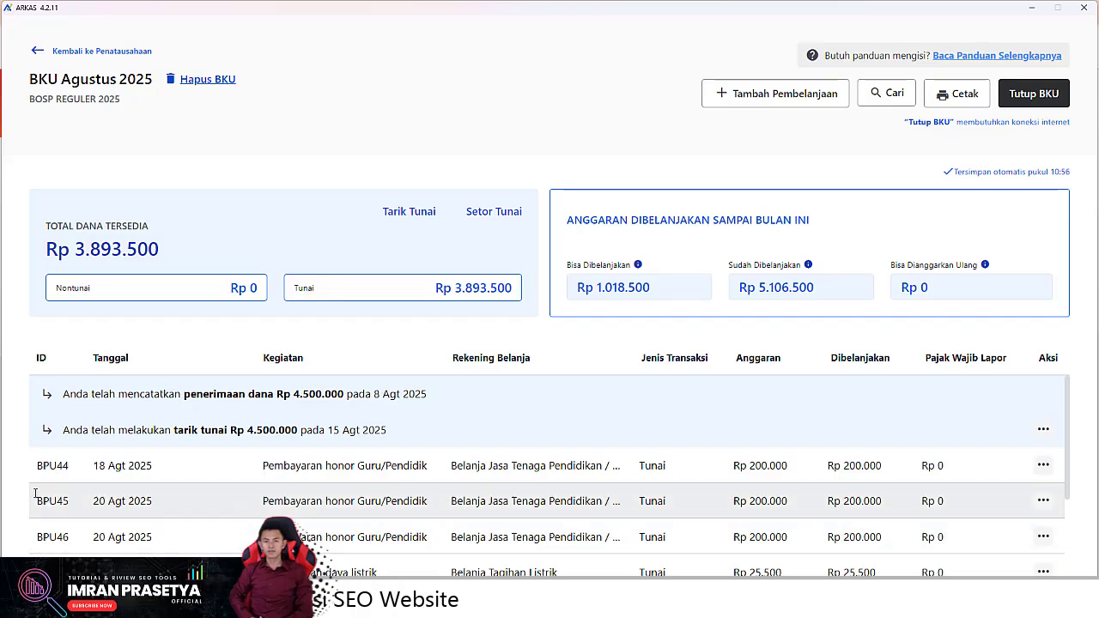
{"action": "scroll", "coordinate": [81, 489], "scroll_direction": "down", "scroll_amount": 1}
{"action": "scroll", "coordinate": [1064, 498], "scroll_direction": "up", "scroll_amount": 1}
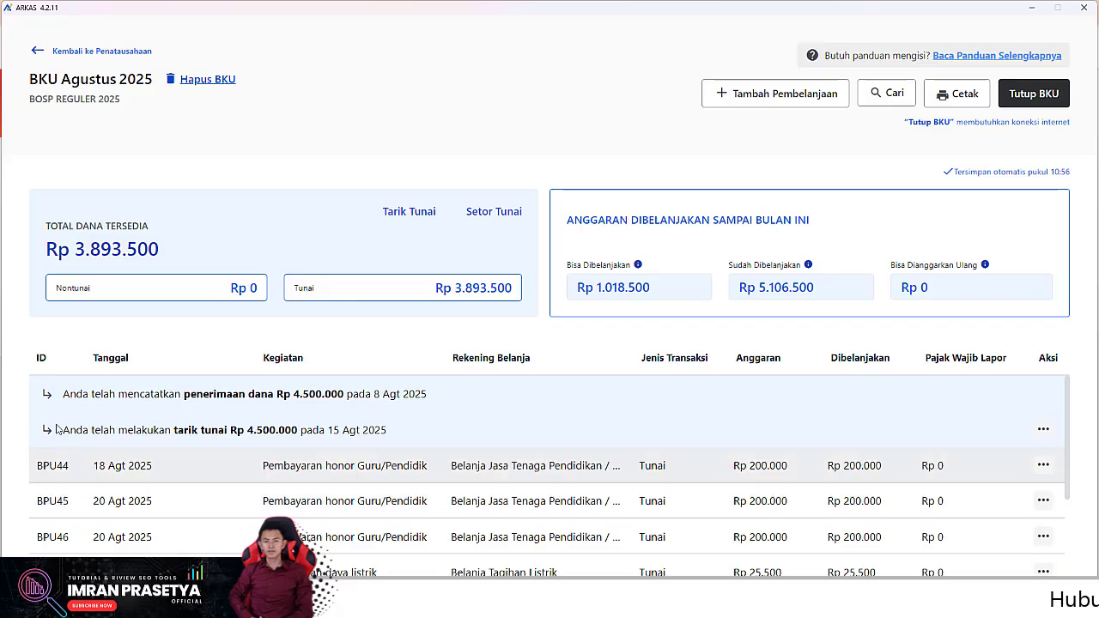
Delete the BPU45 spending entry with Hapus Semua
{"action": "left_click", "coordinate": [1043, 501]}
{"action": "left_click", "coordinate": [1021, 498]}
{"action": "left_click", "coordinate": [845, 84]}
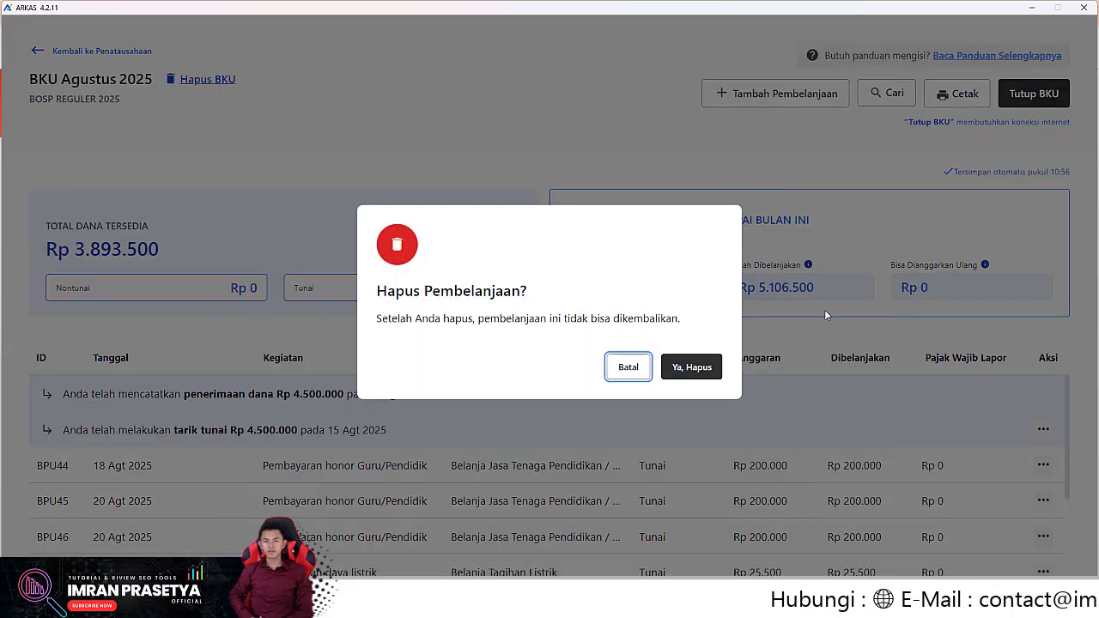
{"action": "left_click", "coordinate": [682, 367]}
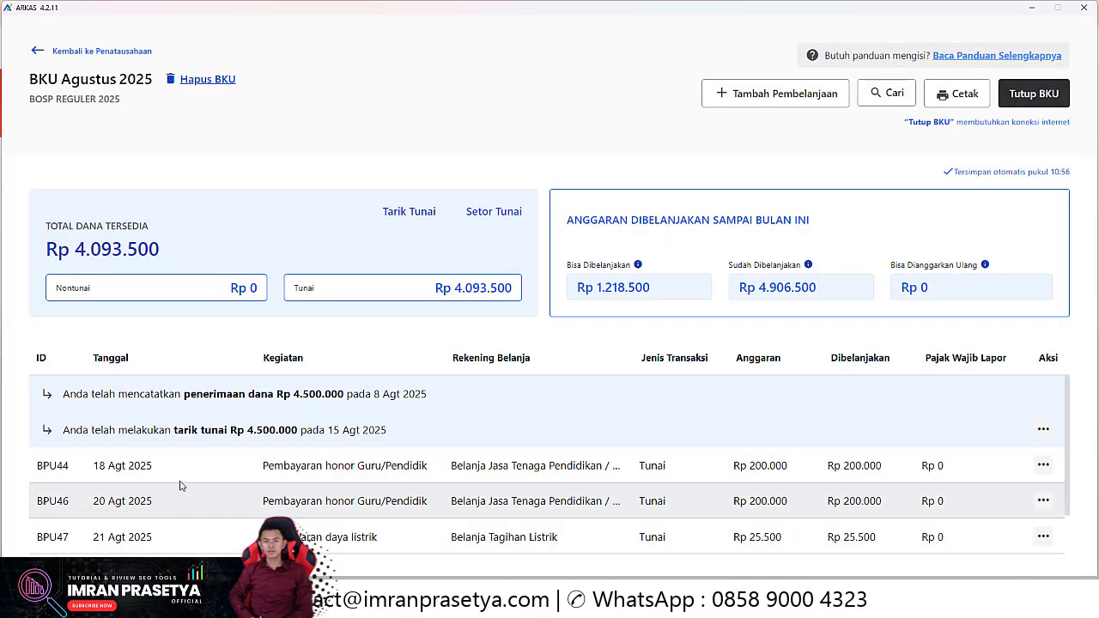
Delete the BPU46 spending entry with Hapus Semua
{"action": "left_click", "coordinate": [1042, 502]}
{"action": "left_click", "coordinate": [1000, 497]}
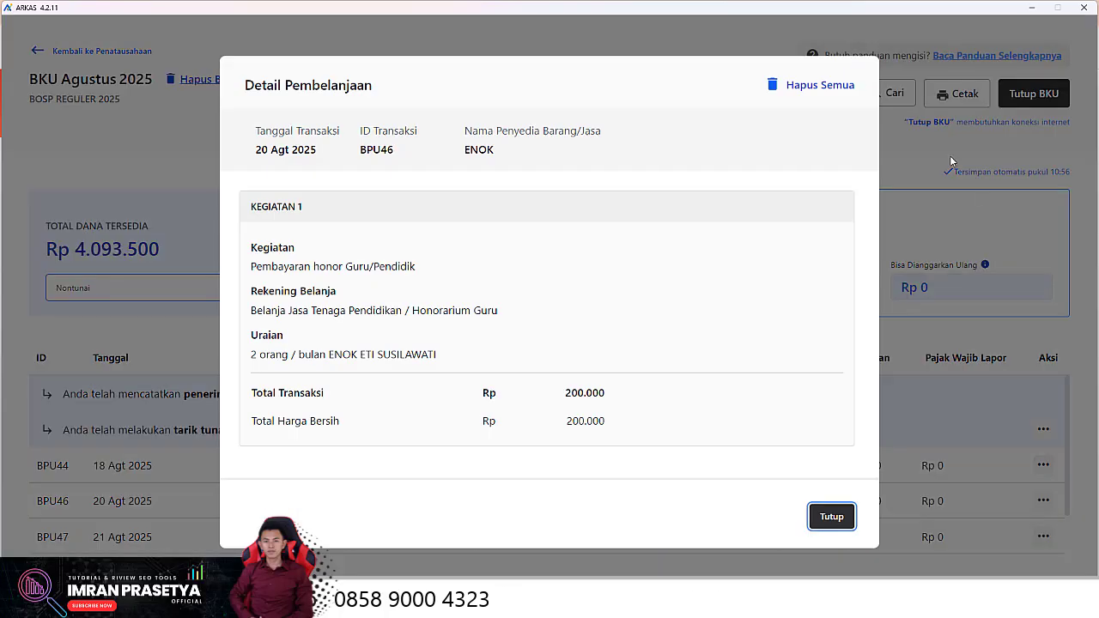
{"action": "left_click", "coordinate": [822, 86]}
{"action": "left_click", "coordinate": [700, 368]}
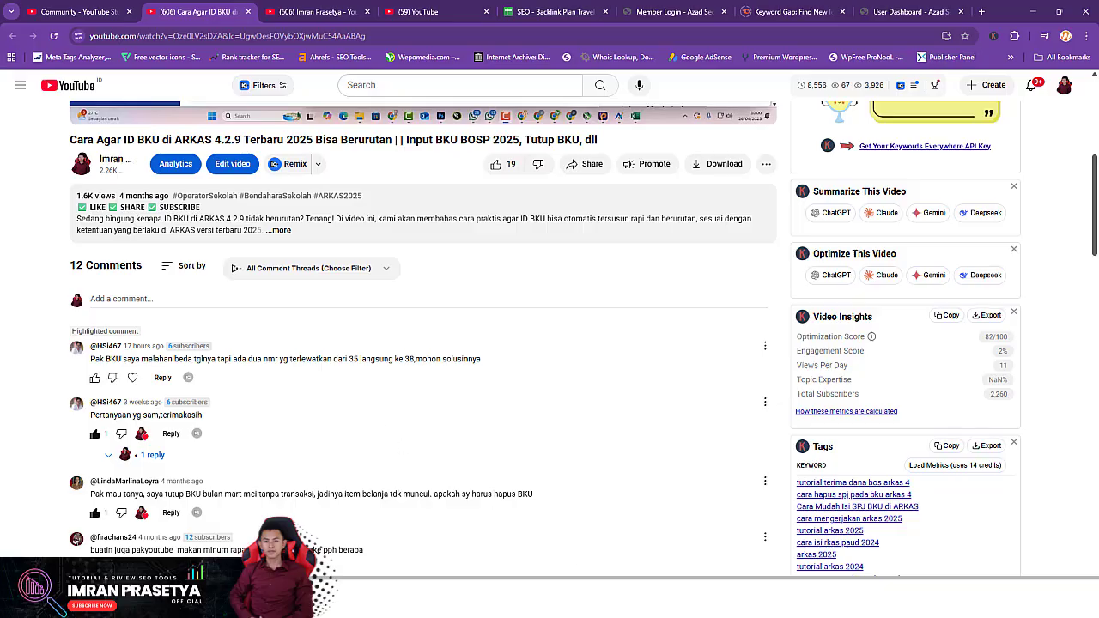
Bring the ARKAS 4.2.11 window back in front of the browser from the taskbar
{"action": "mouse_move", "coordinate": [566, 602]}
{"action": "left_click", "coordinate": [567, 537]}
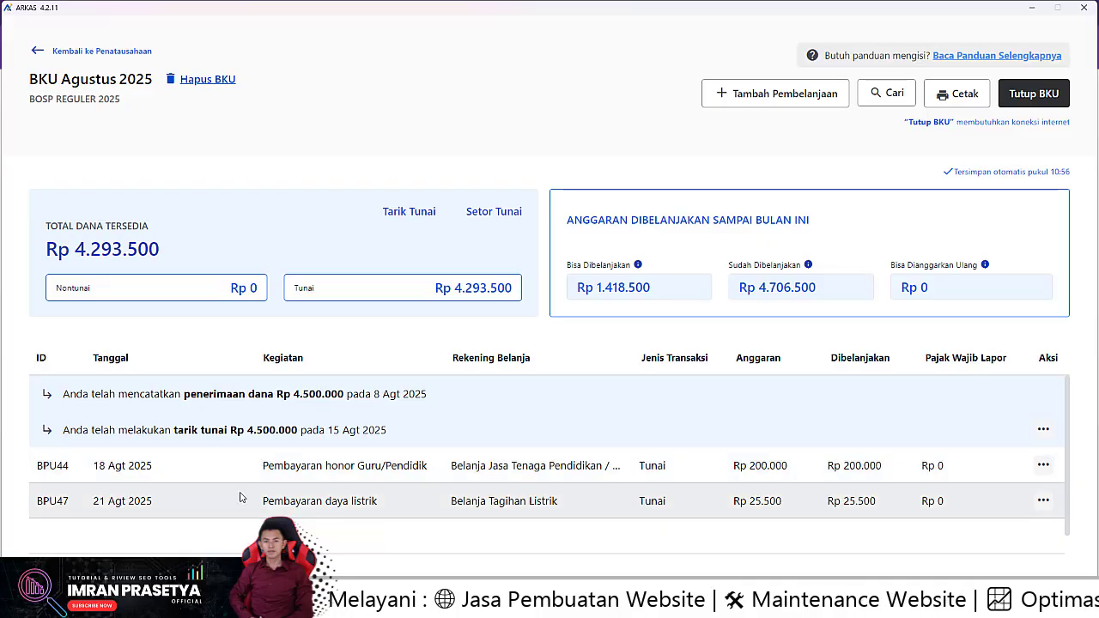
Delete the entire BPU47 spending entry from its detail view, leaving only BPU44
{"action": "left_click", "coordinate": [1043, 500]}
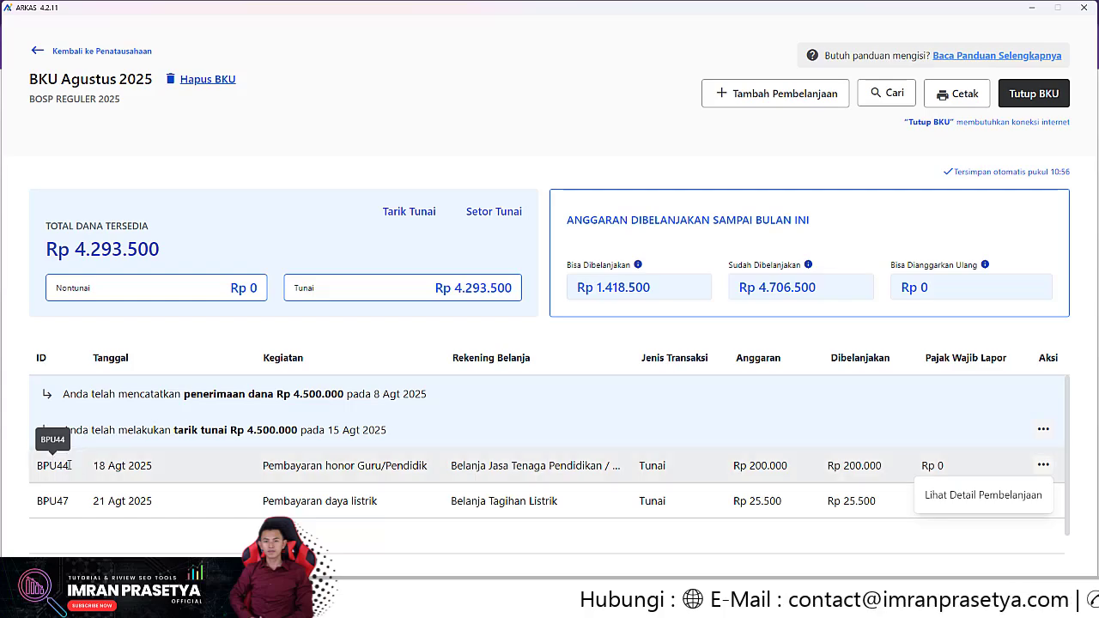
{"action": "left_click", "coordinate": [69, 465]}
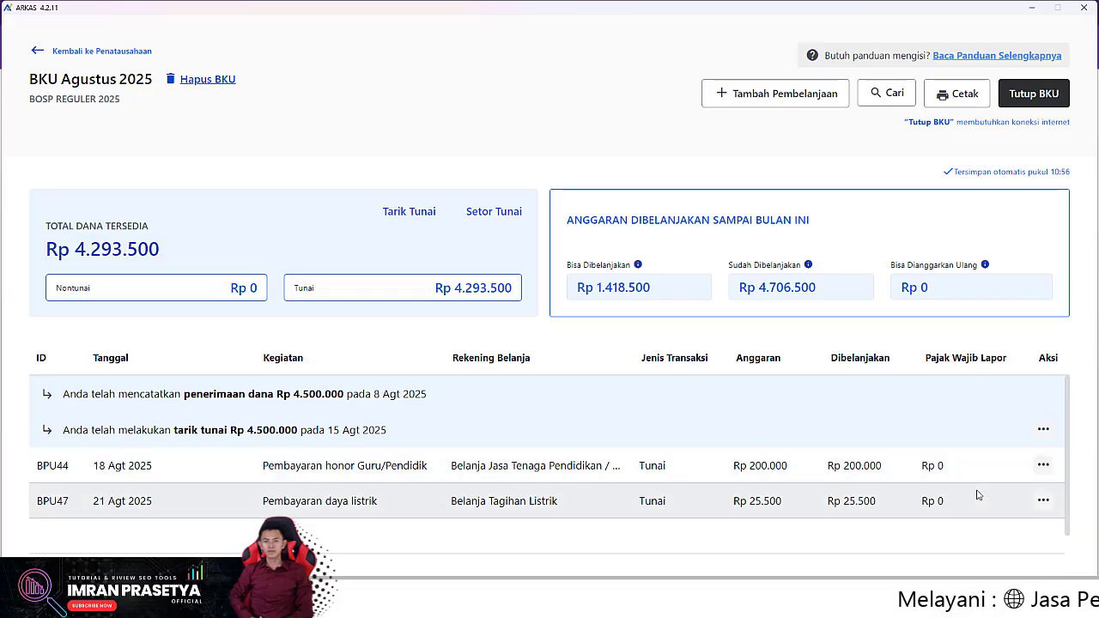
{"action": "left_click", "coordinate": [1043, 502]}
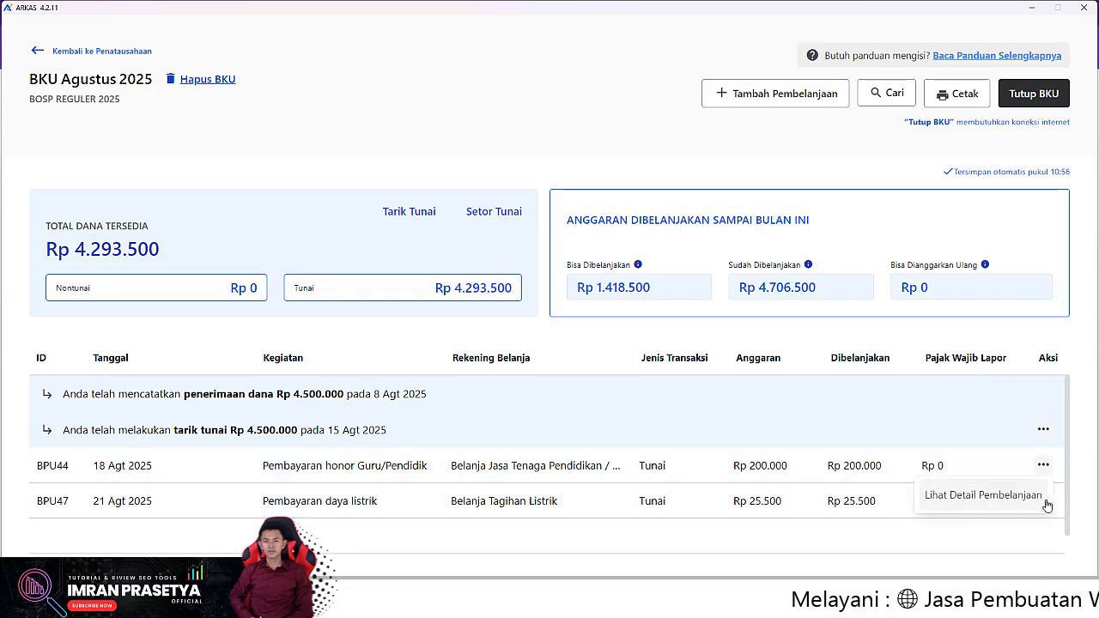
{"action": "left_click", "coordinate": [949, 501]}
{"action": "left_click", "coordinate": [819, 84]}
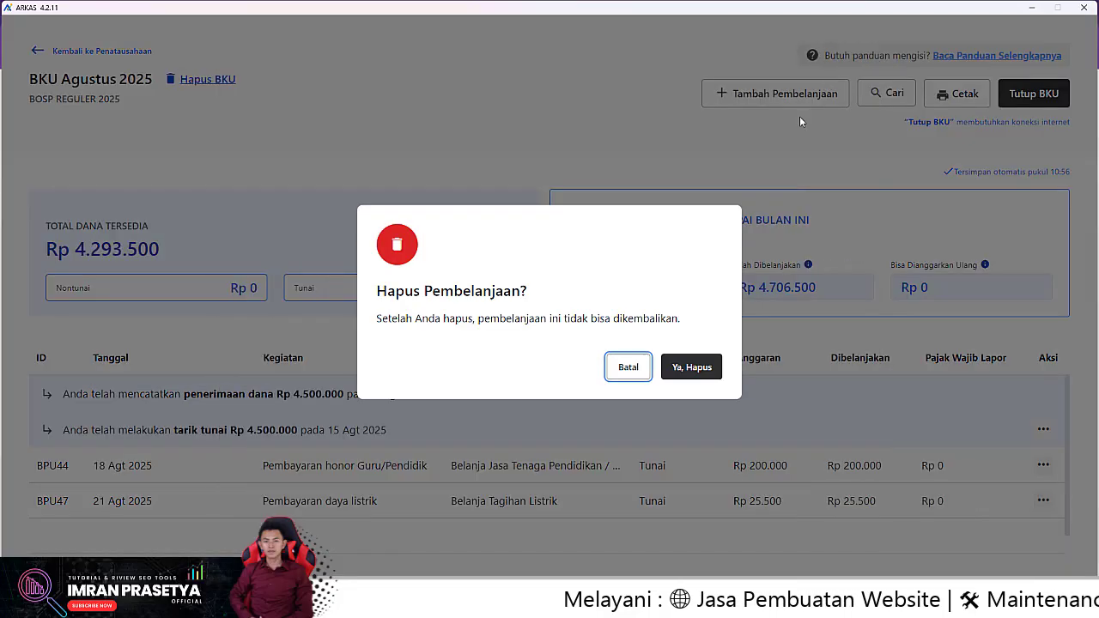
{"action": "left_click", "coordinate": [689, 369]}
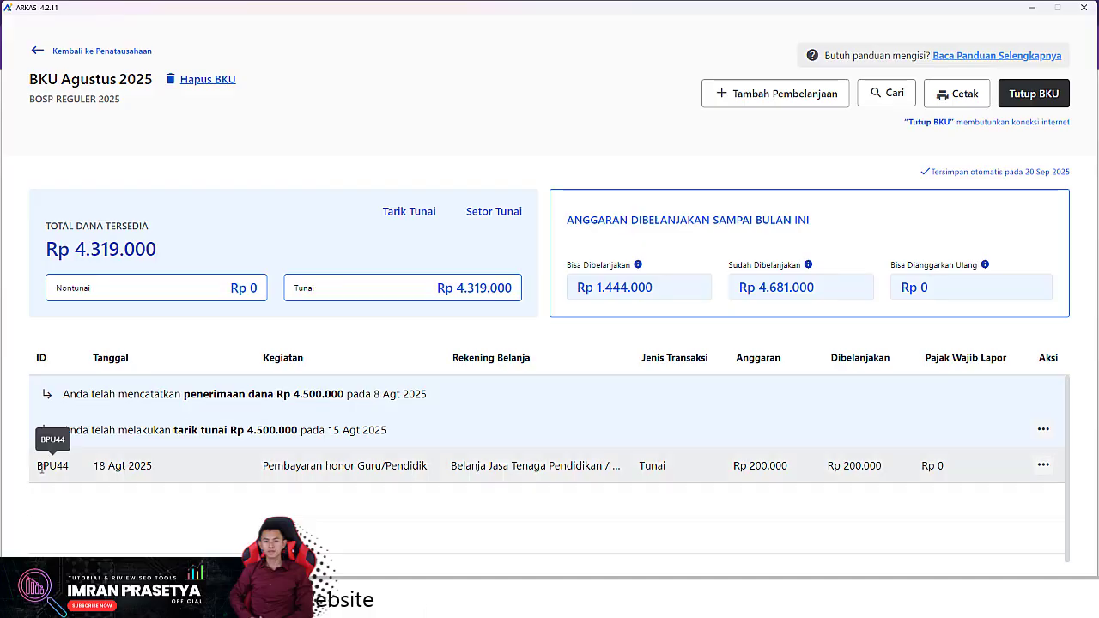
Start a new cash spending dated 20 Agt 2025 for a non-store recipient without NPWP, entering the recipient's name
{"action": "left_click", "coordinate": [769, 91]}
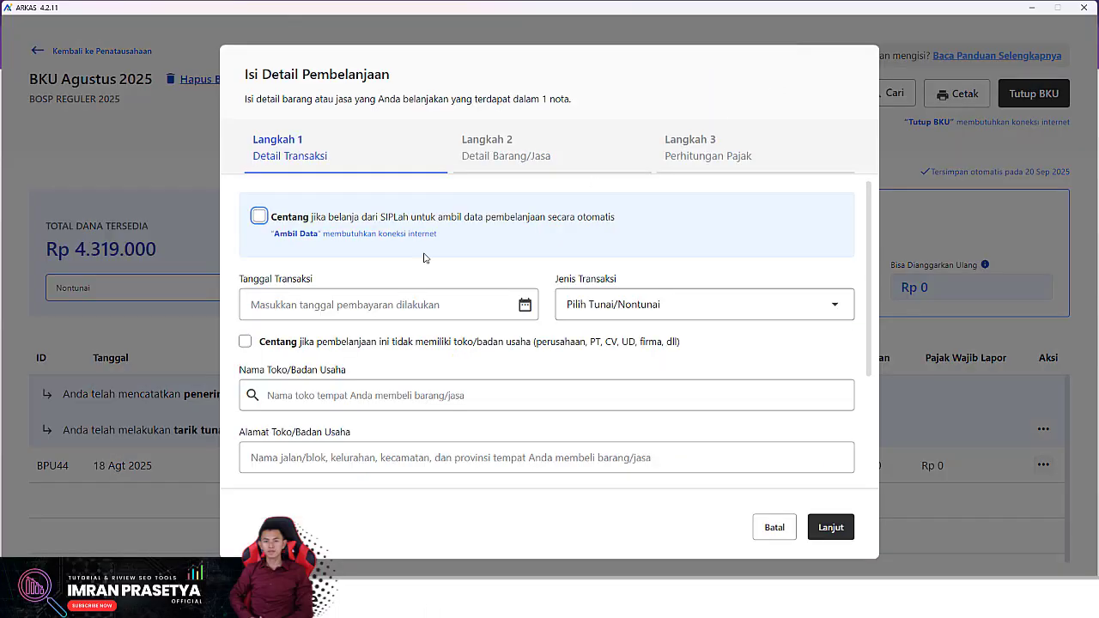
{"action": "left_click", "coordinate": [361, 297]}
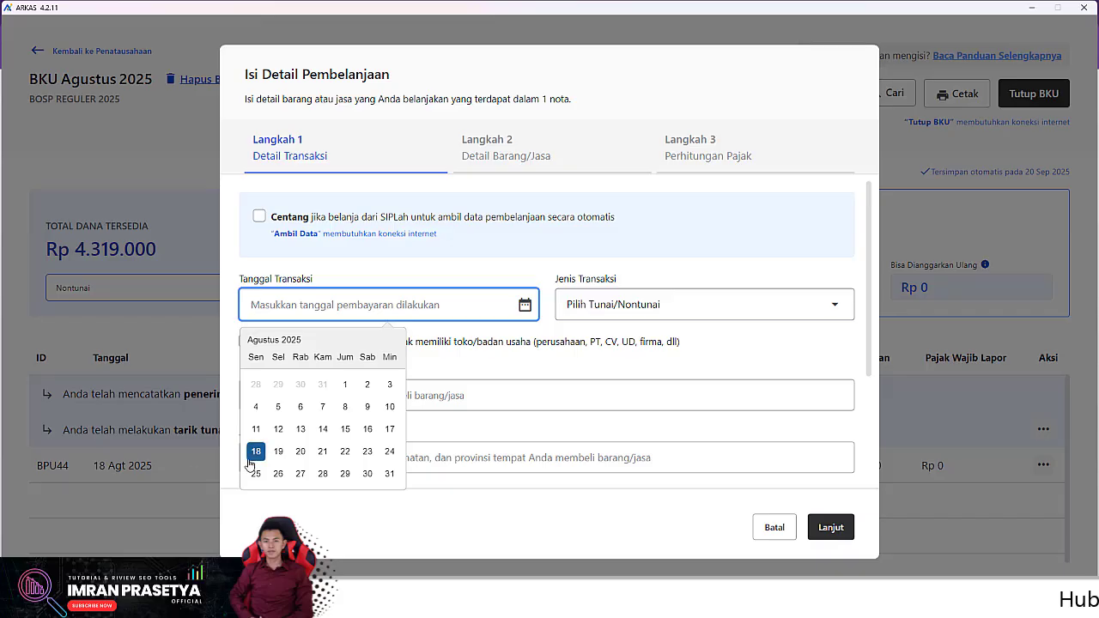
{"action": "left_click", "coordinate": [300, 452]}
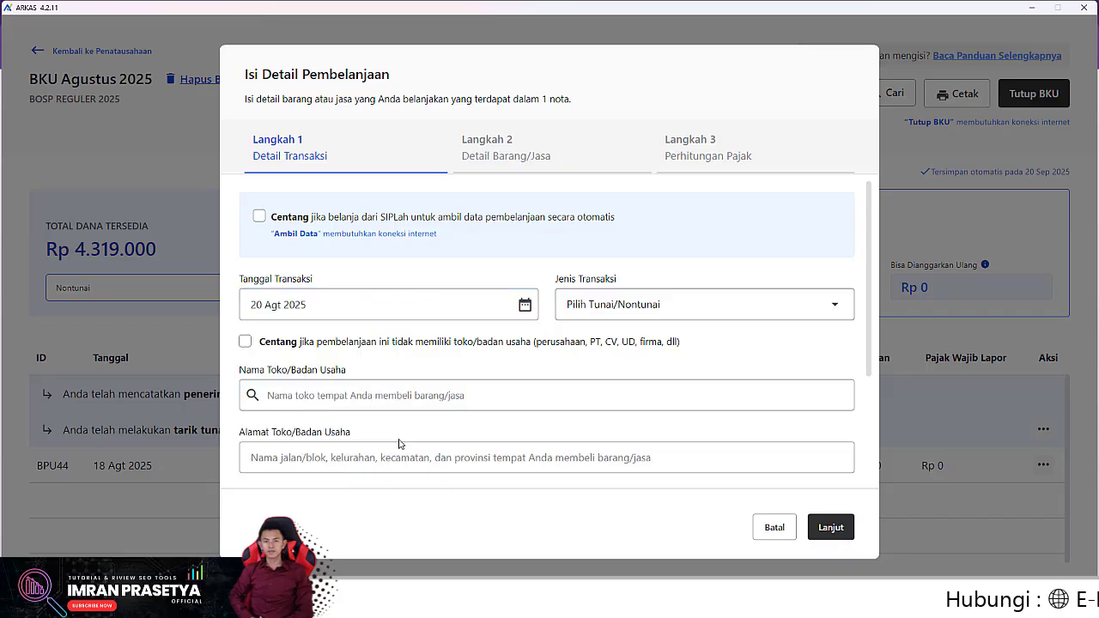
{"action": "left_click", "coordinate": [570, 317]}
{"action": "left_click", "coordinate": [744, 344]}
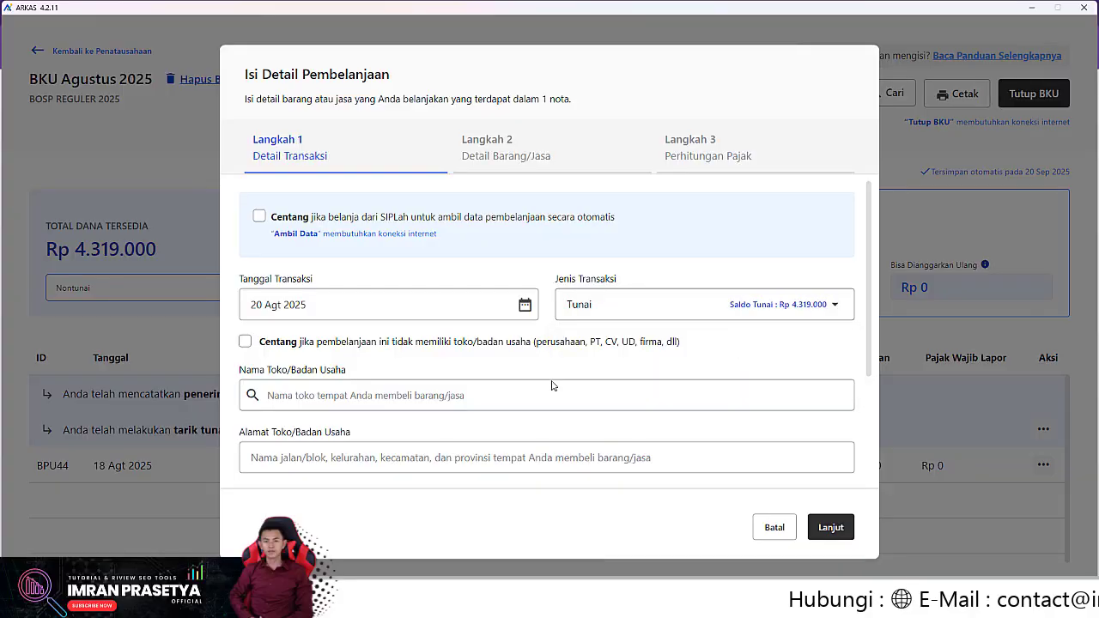
{"action": "left_click", "coordinate": [245, 341]}
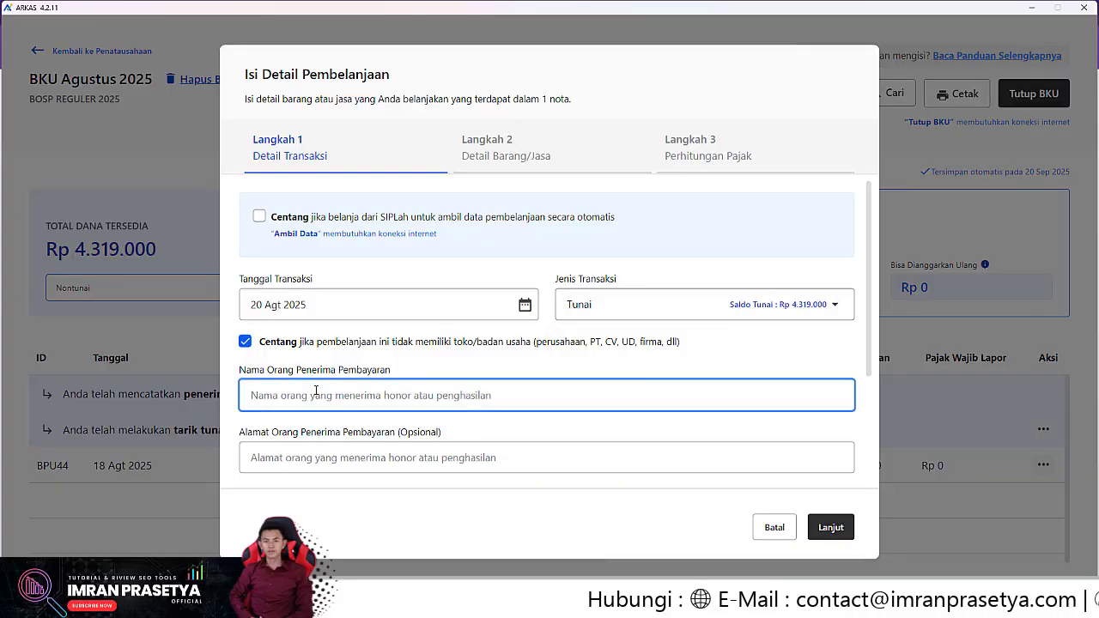
{"action": "type", "text": "ENOK"}
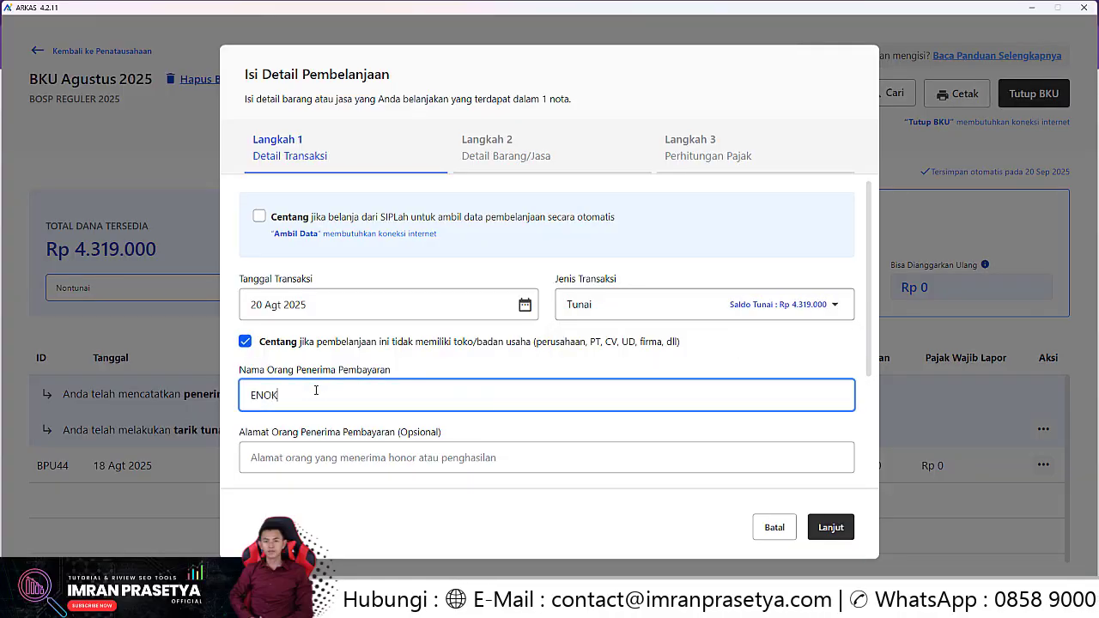
{"action": "scroll", "coordinate": [315, 390], "scroll_direction": "down", "scroll_amount": 2}
{"action": "left_click", "coordinate": [245, 455]}
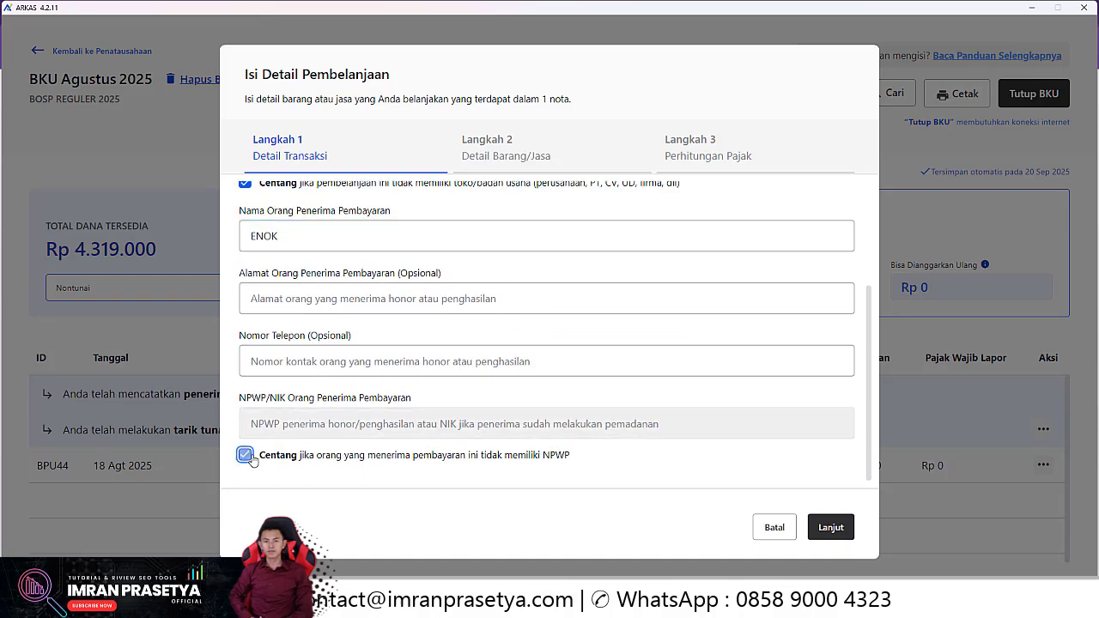
{"action": "scroll", "coordinate": [413, 448], "scroll_direction": "up", "scroll_amount": 3}
{"action": "scroll", "coordinate": [701, 437], "scroll_direction": "down", "scroll_amount": 3}
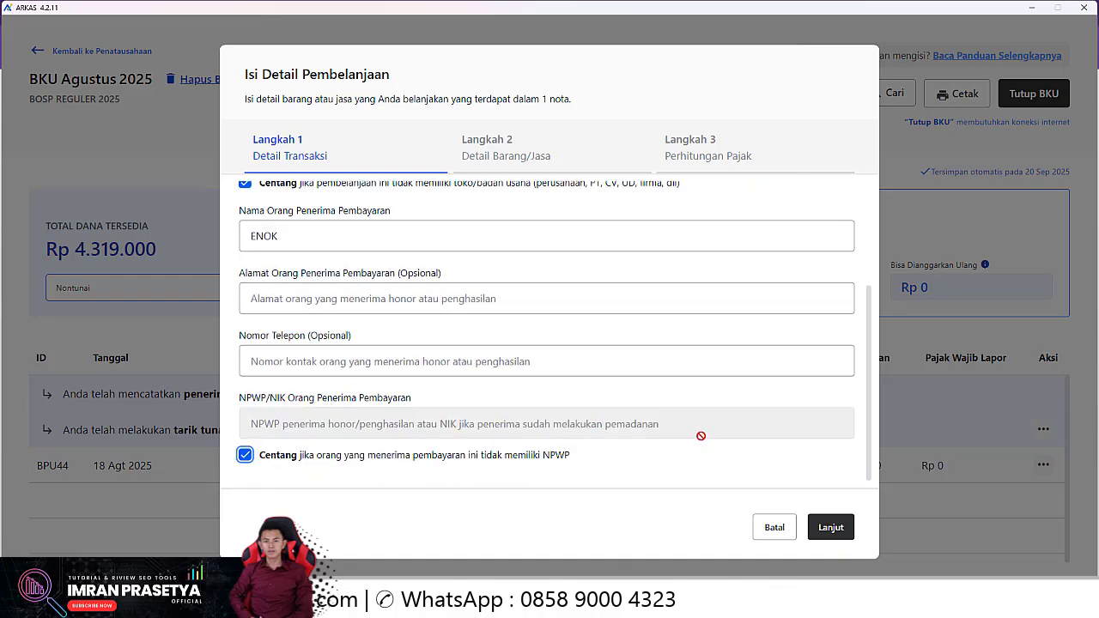
{"action": "left_click", "coordinate": [830, 527]}
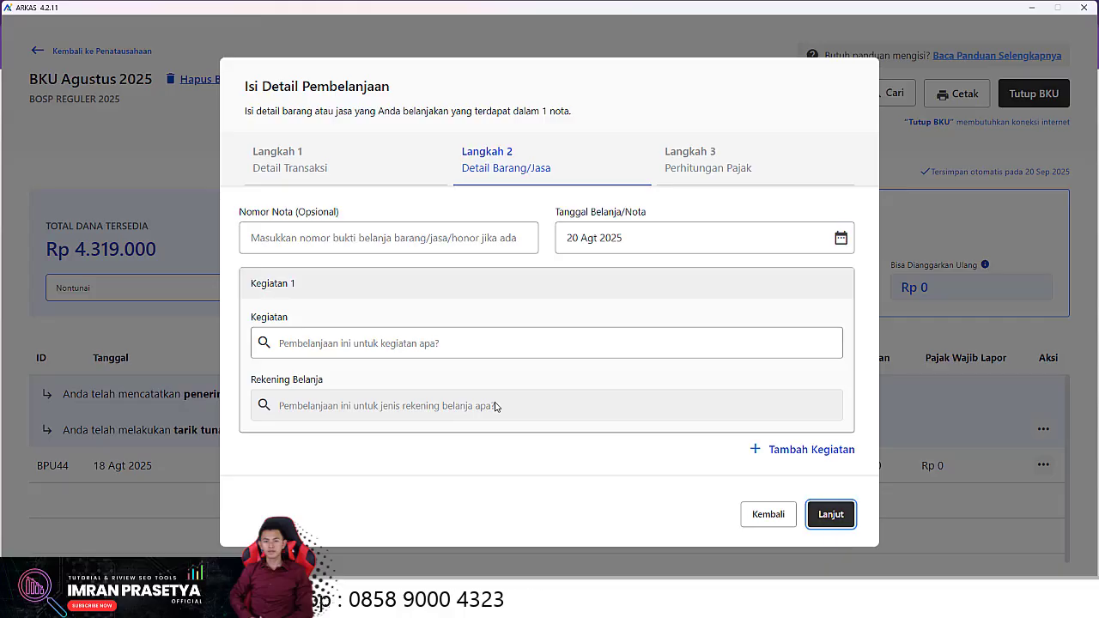
Assign activity Pembayaran honor Guru/Pendidik and the teacher honorarium account, tick the second teacher, and save
{"action": "left_click", "coordinate": [375, 344]}
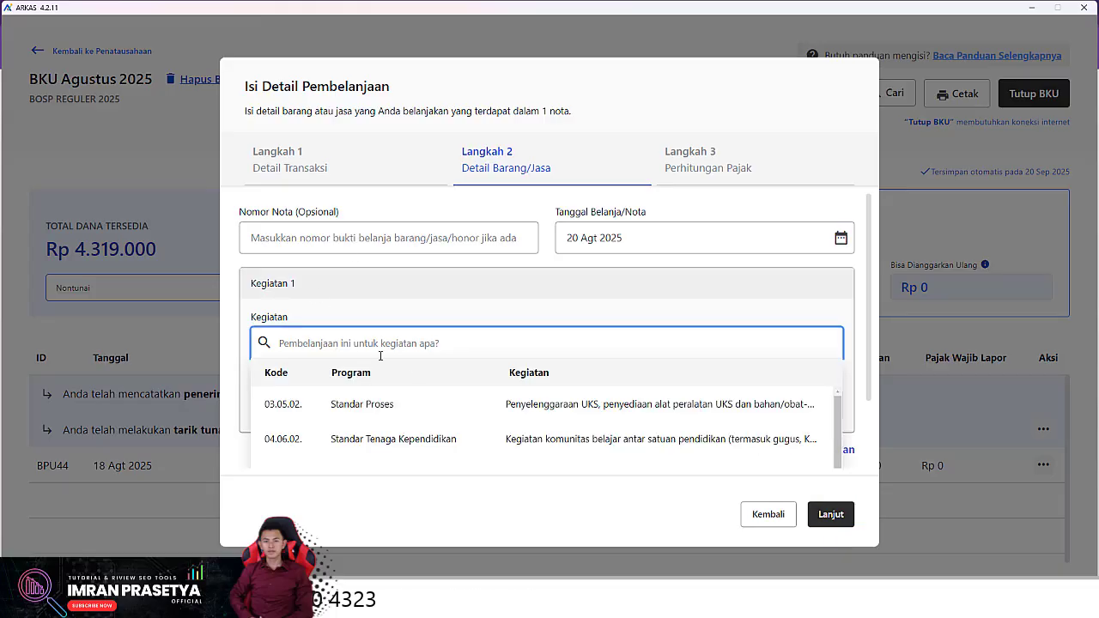
{"action": "type", "text": "HO"}
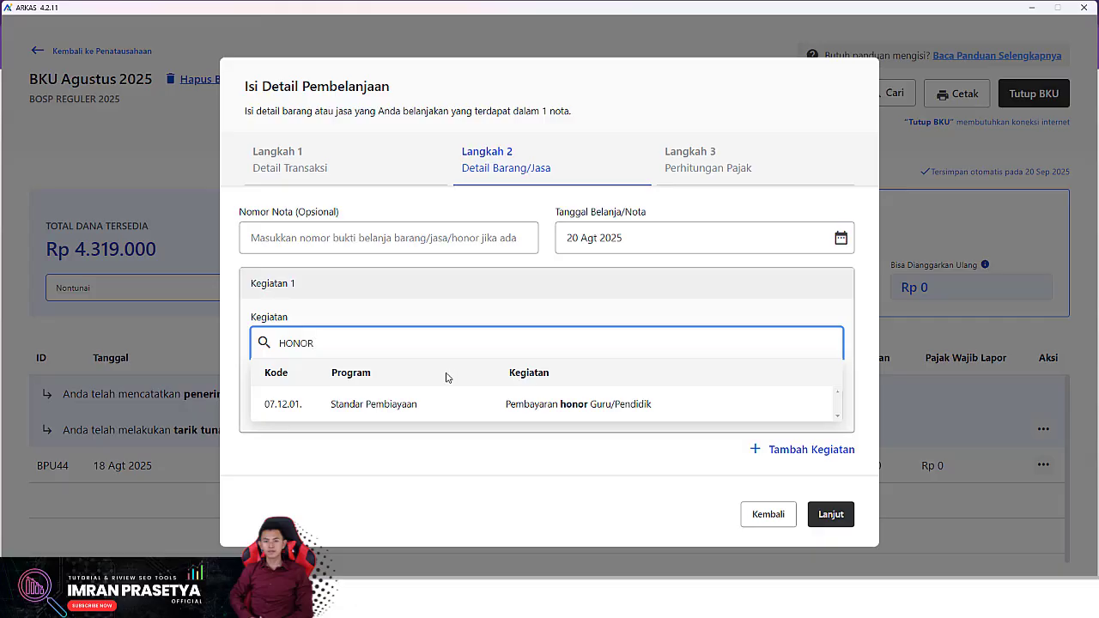
{"action": "type", "text": "NOR"}
{"action": "left_click", "coordinate": [372, 410]}
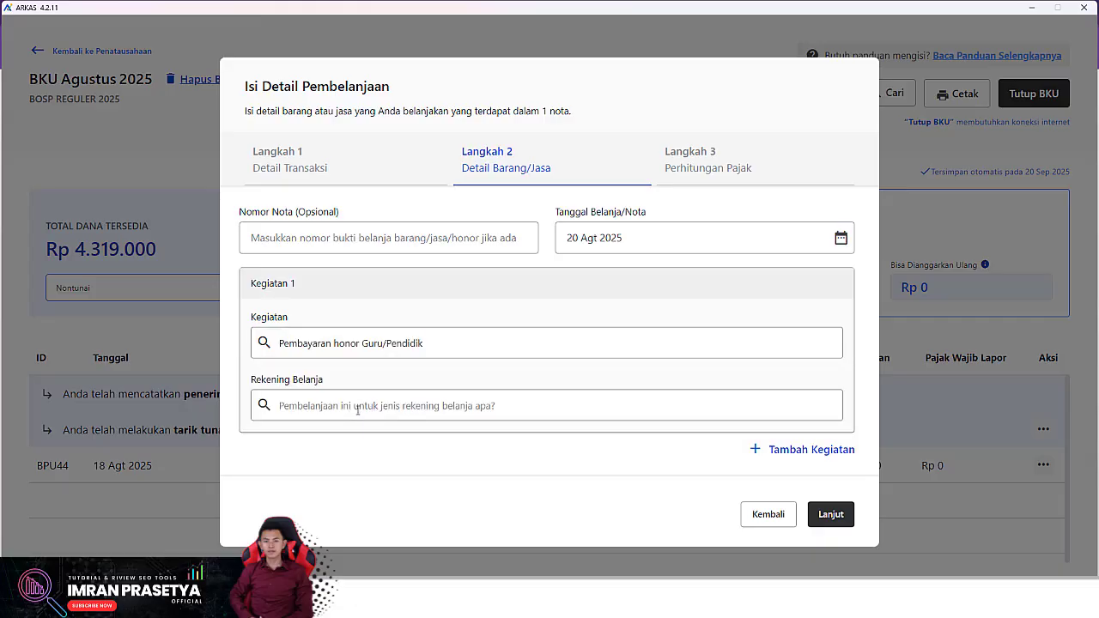
{"action": "left_click", "coordinate": [369, 406]}
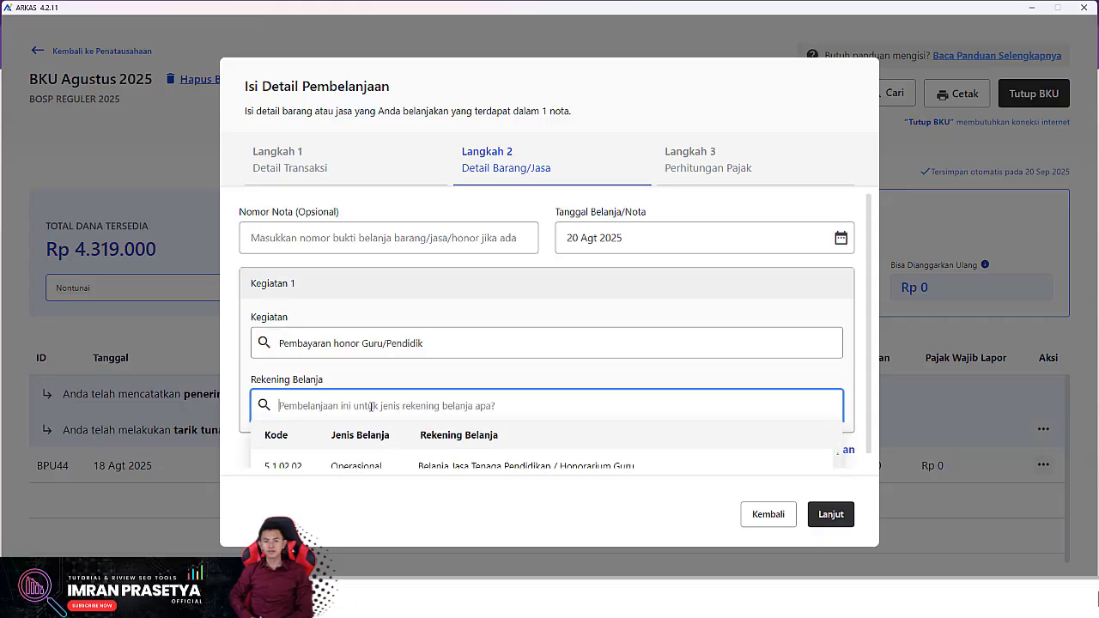
{"action": "left_click", "coordinate": [335, 451]}
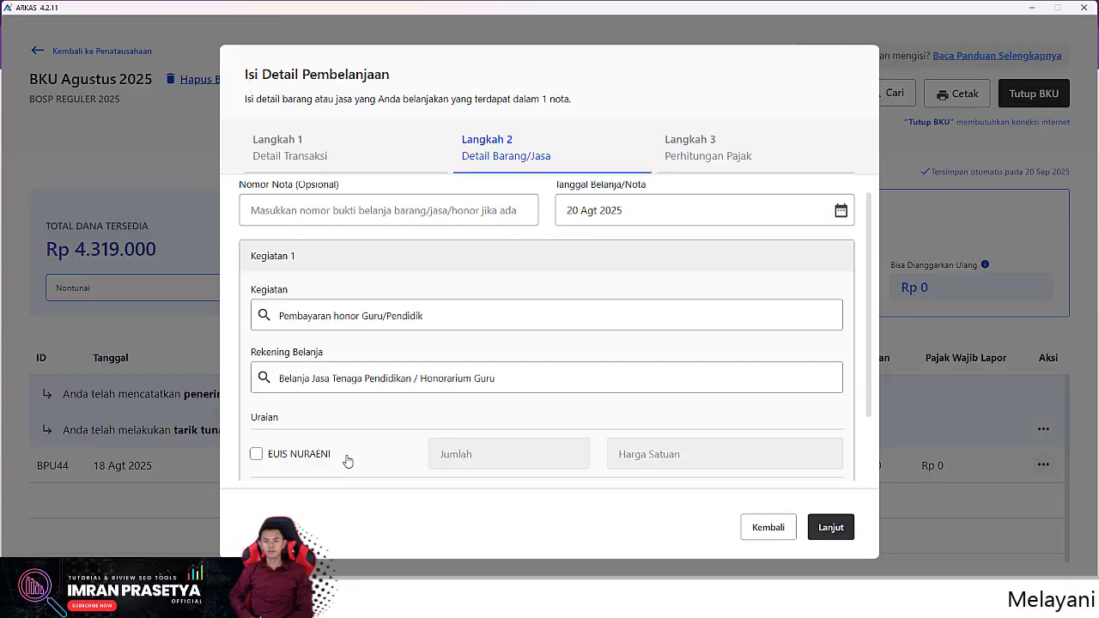
{"action": "scroll", "coordinate": [383, 462], "scroll_direction": "down", "scroll_amount": 2}
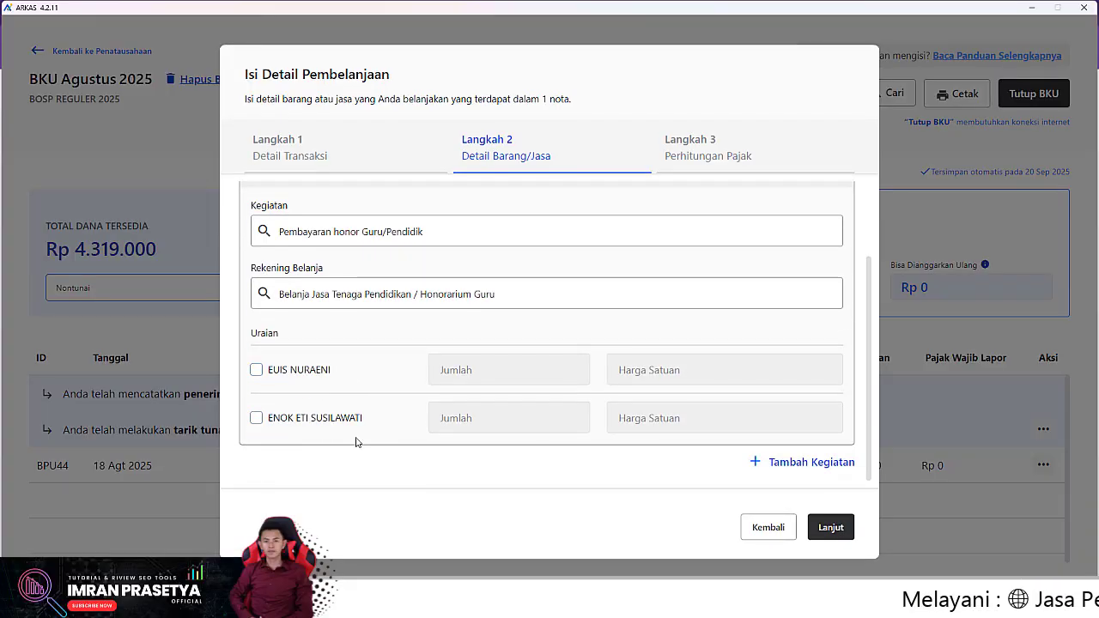
{"action": "left_click", "coordinate": [256, 418]}
{"action": "left_click", "coordinate": [829, 525]}
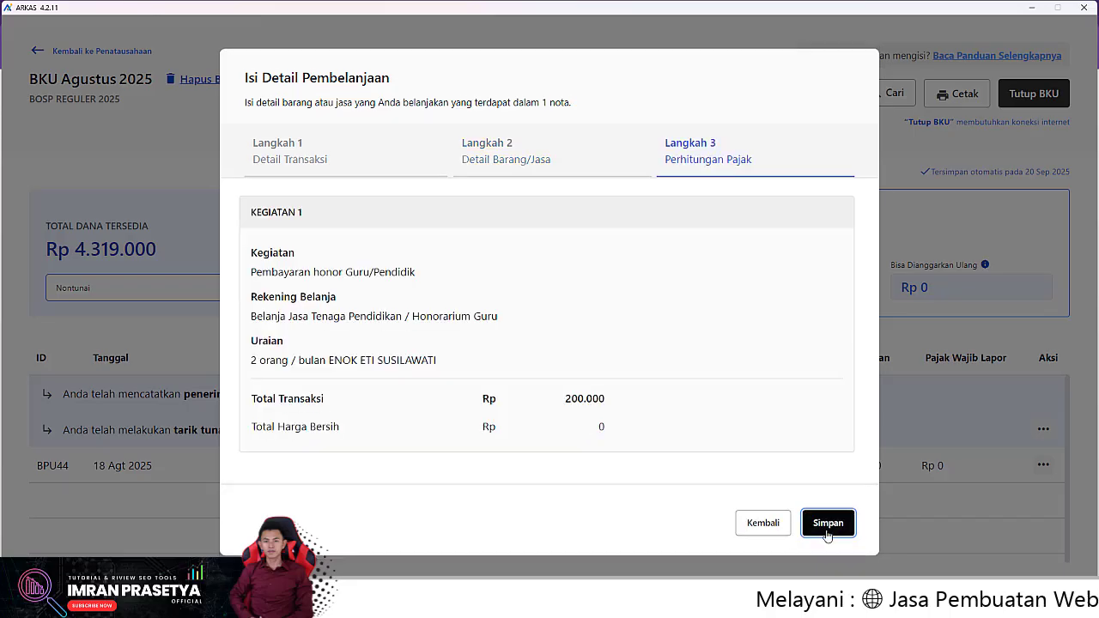
{"action": "left_click", "coordinate": [829, 525]}
{"action": "left_click", "coordinate": [687, 367]}
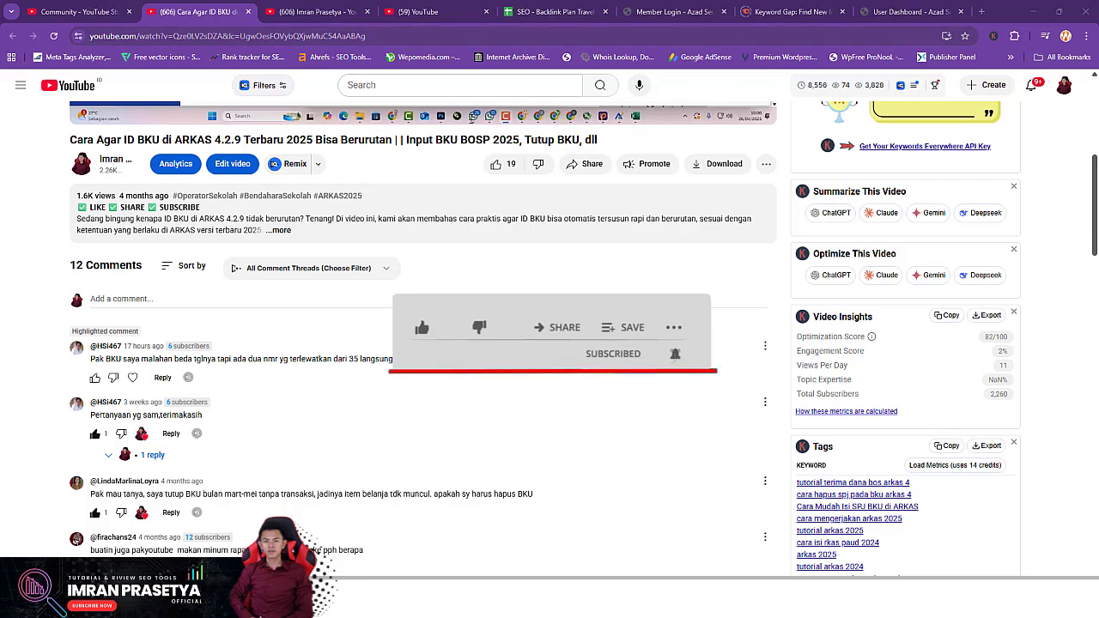
Switch to the browser tab showing the tutorial creator's YouTube channel
{"action": "left_click", "coordinate": [314, 11]}
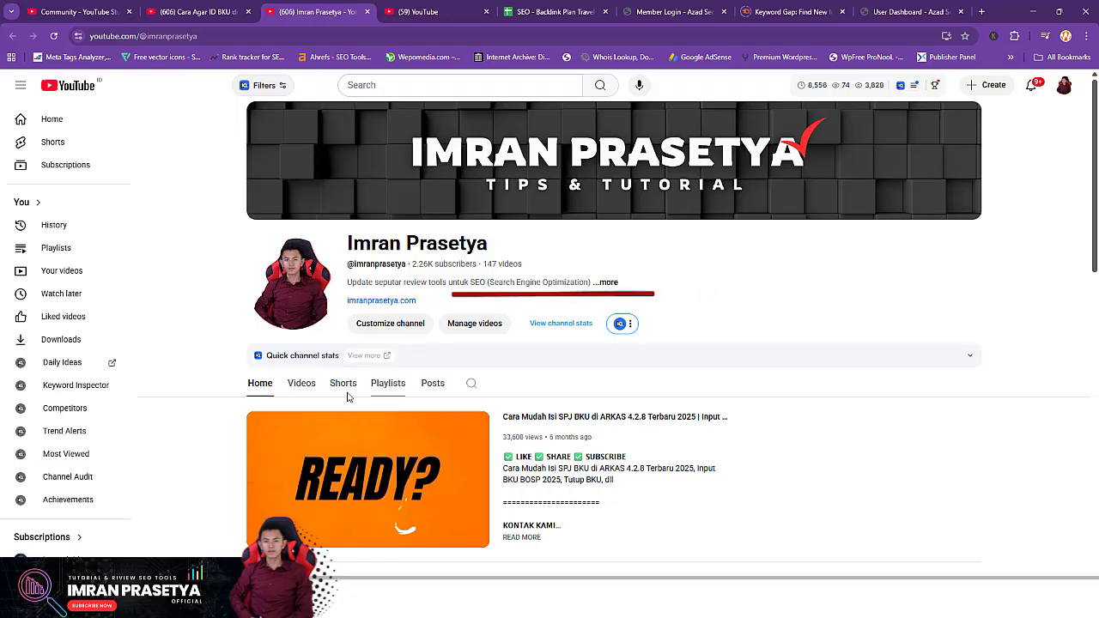